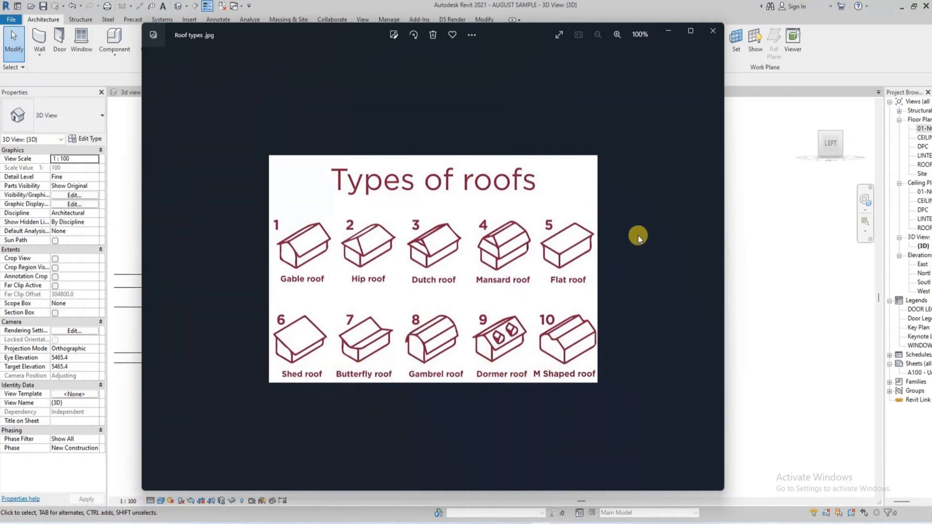
- Close the roof types image and examine the unroofed L-shaped house from several angles, ending in a top view
click(713, 30)
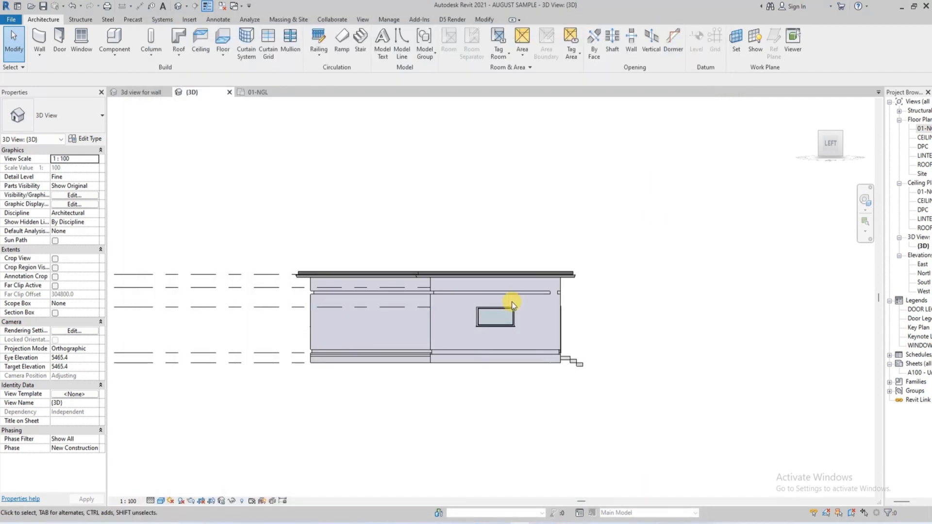
click(841, 134)
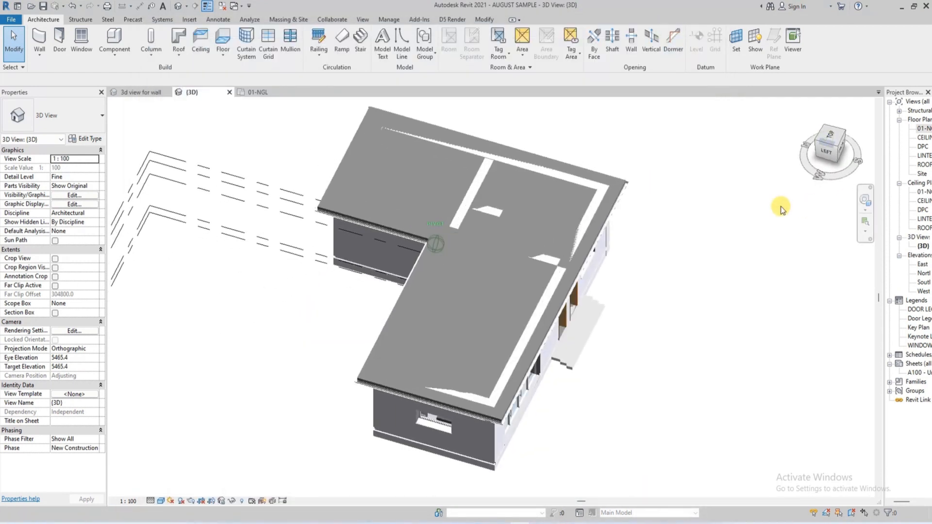
scroll(315, 337, up, 5)
scroll(314, 337, down, 2)
click(302, 321)
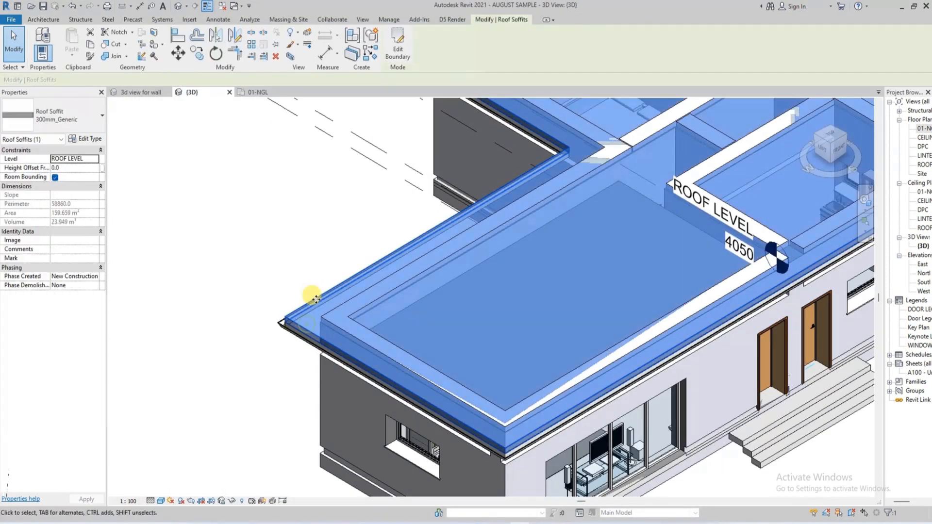
scroll(301, 321, down, 4)
click(237, 418)
scroll(264, 308, up, 3)
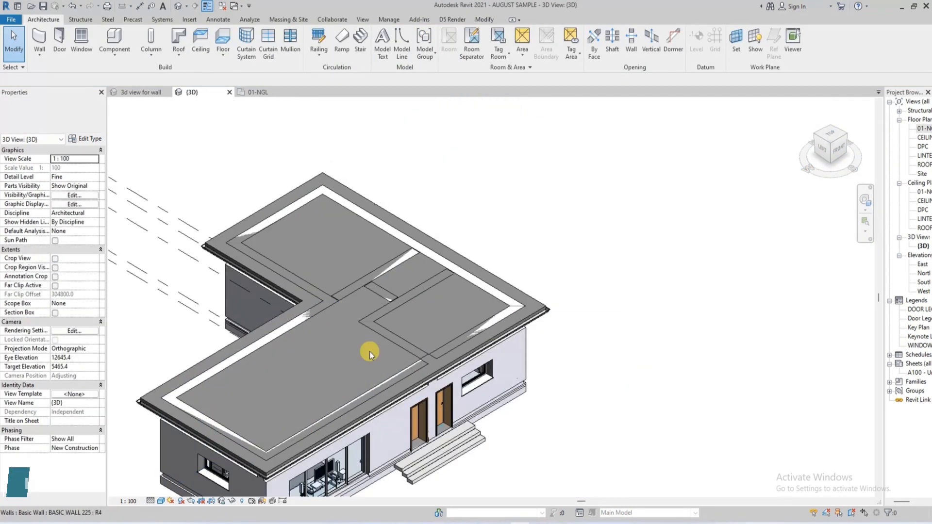
middle_drag(233, 311, 387, 333)
click(826, 137)
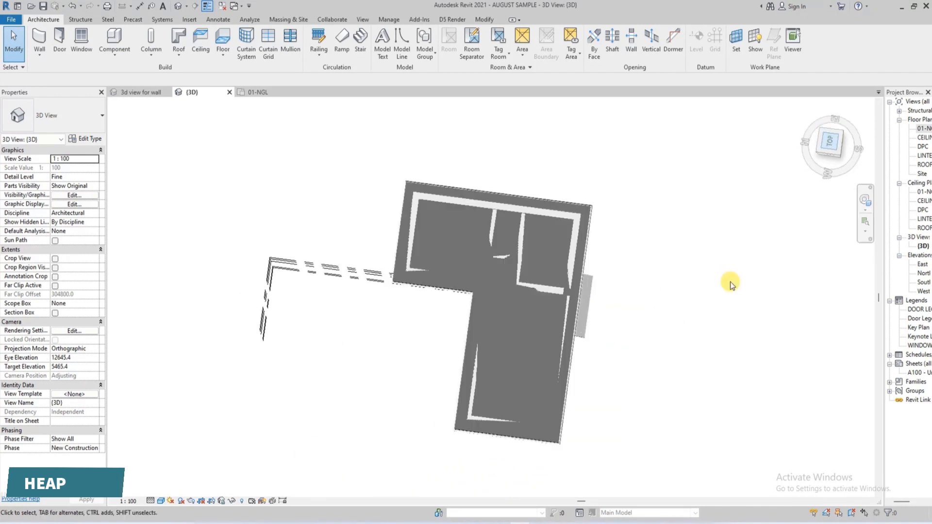
middle_drag(510, 261, 358, 289)
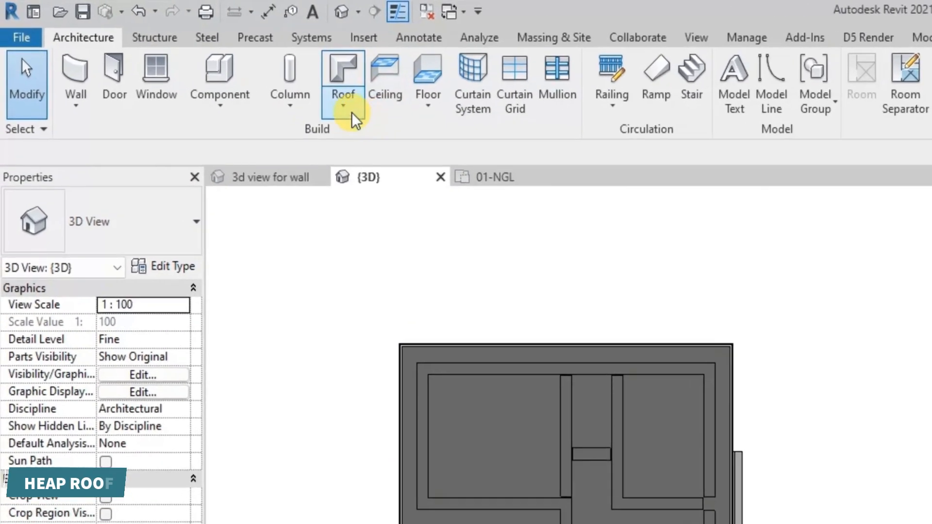
- Start a Roof by Footprint, skip saving the project, and place the roof on ROOF LEVEL
click(179, 56)
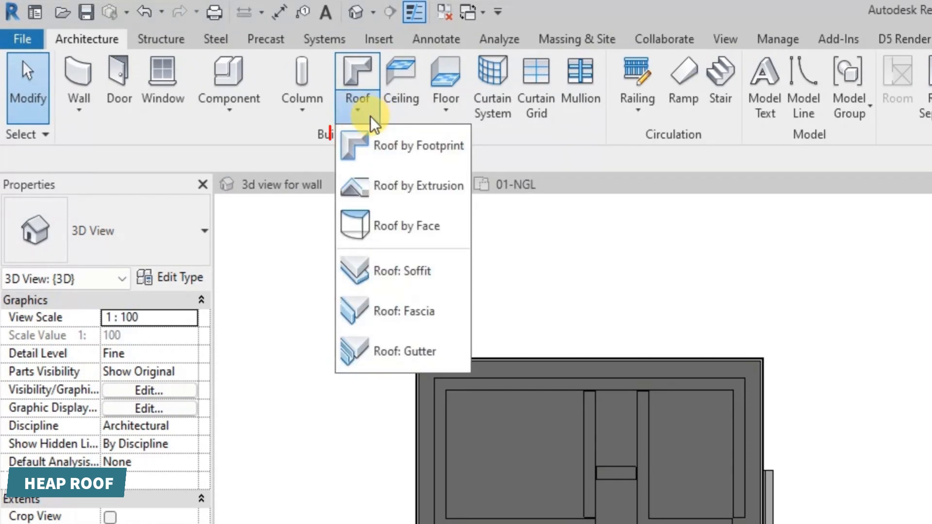
click(404, 160)
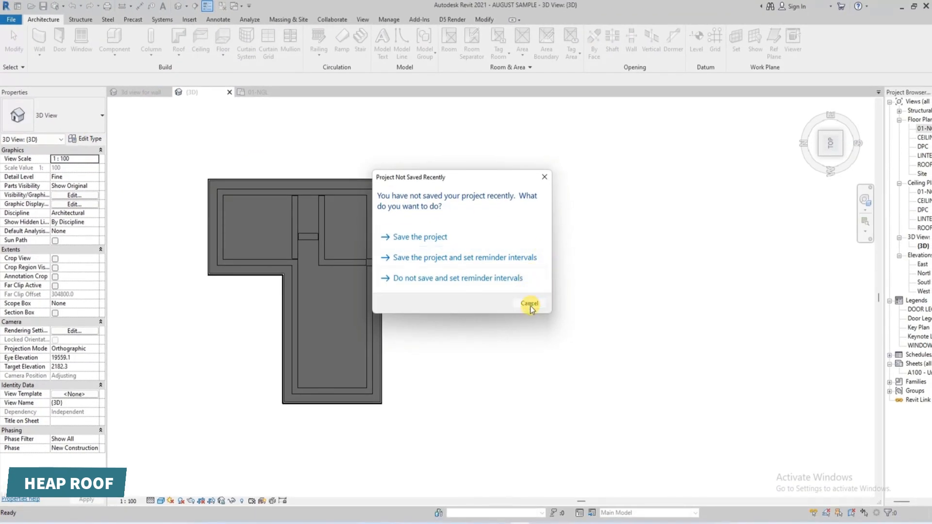
click(530, 304)
click(447, 268)
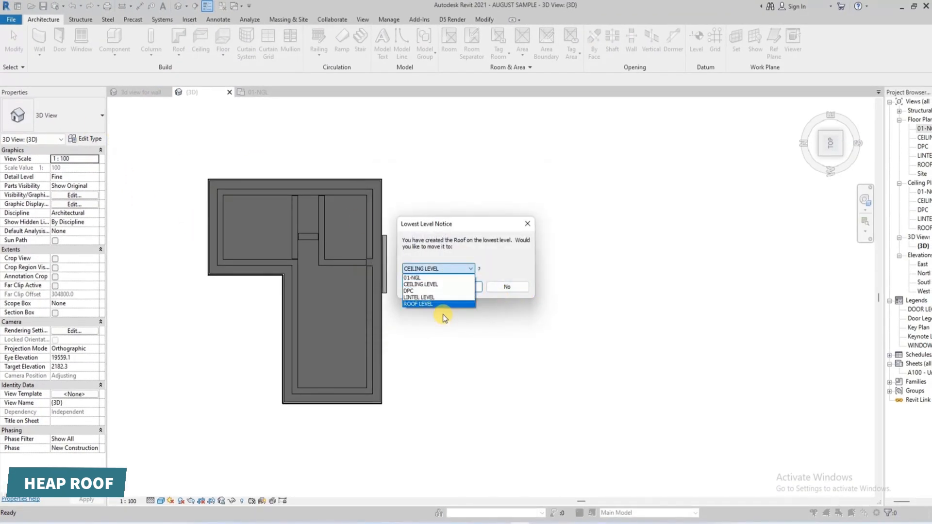
click(438, 307)
click(469, 268)
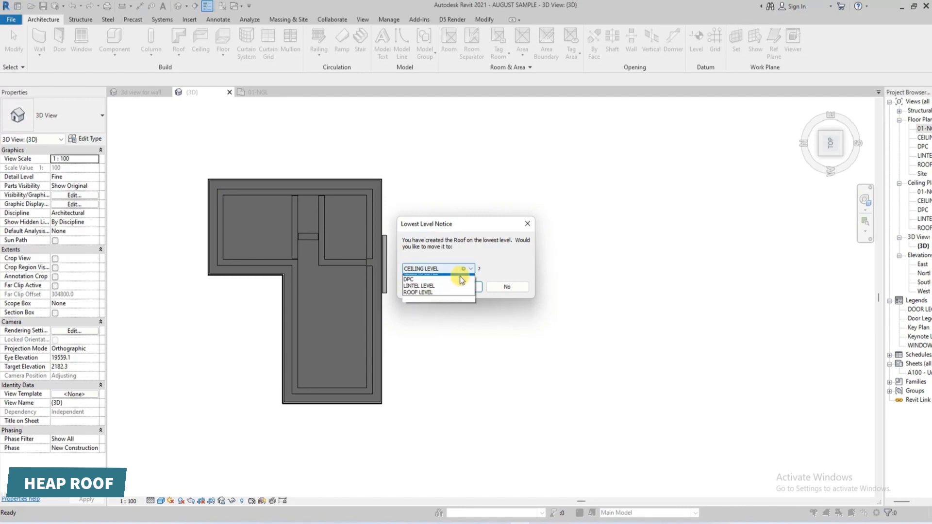
click(432, 306)
click(457, 290)
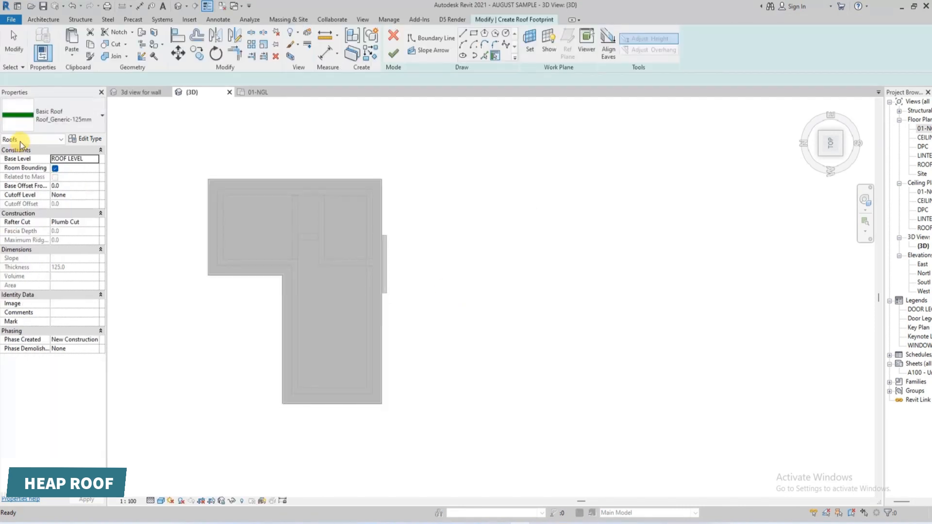
- Pick slope-defining roof boundary lines along the outer edges of the short wing and around the long wing
click(485, 56)
scroll(220, 257, up, 5)
click(189, 271)
click(211, 309)
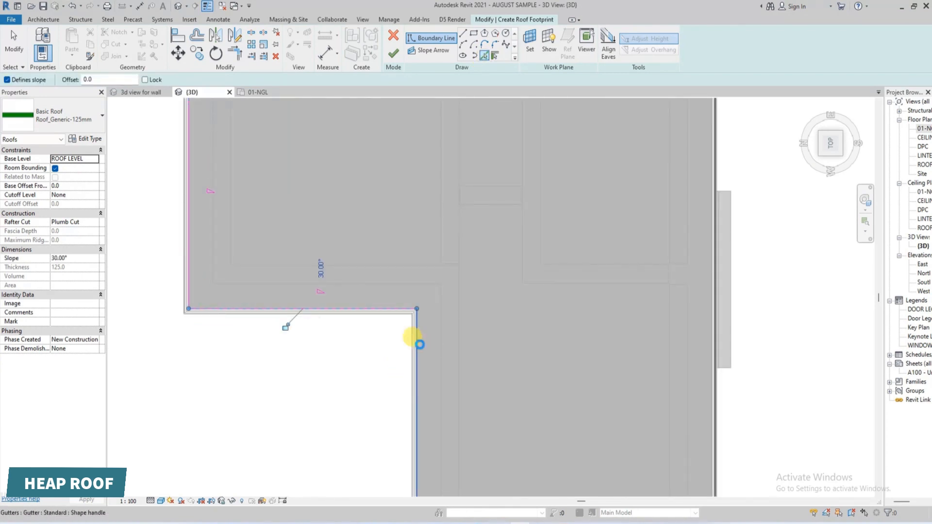
click(419, 344)
scroll(398, 335, down, 4)
scroll(412, 442, up, 3)
click(388, 473)
click(628, 307)
- Pick the long wing's remaining end edge, shared with the short wing, to complete the L-shaped roof boundary
middle_drag(507, 223, 494, 478)
scroll(491, 475, up, 1)
middle_drag(334, 270, 379, 448)
scroll(340, 340, up, 1)
click(317, 259)
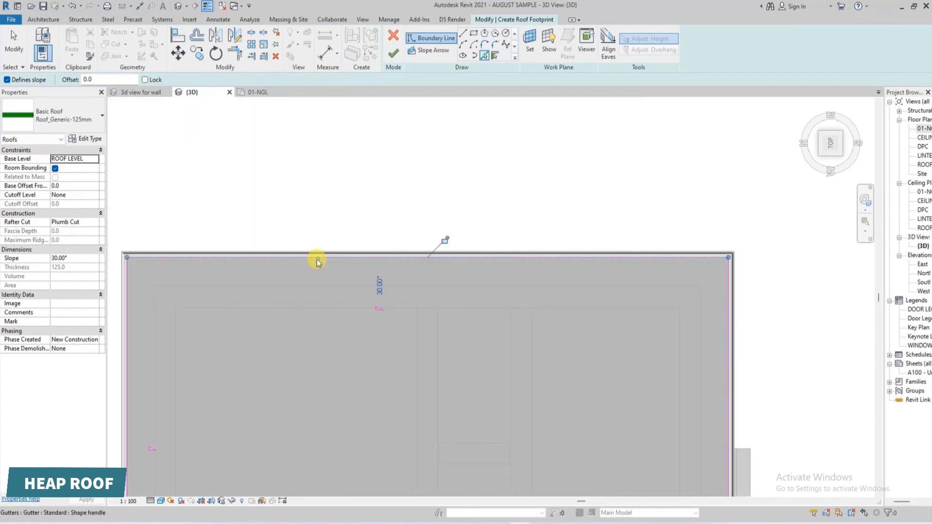
scroll(317, 261, down, 3)
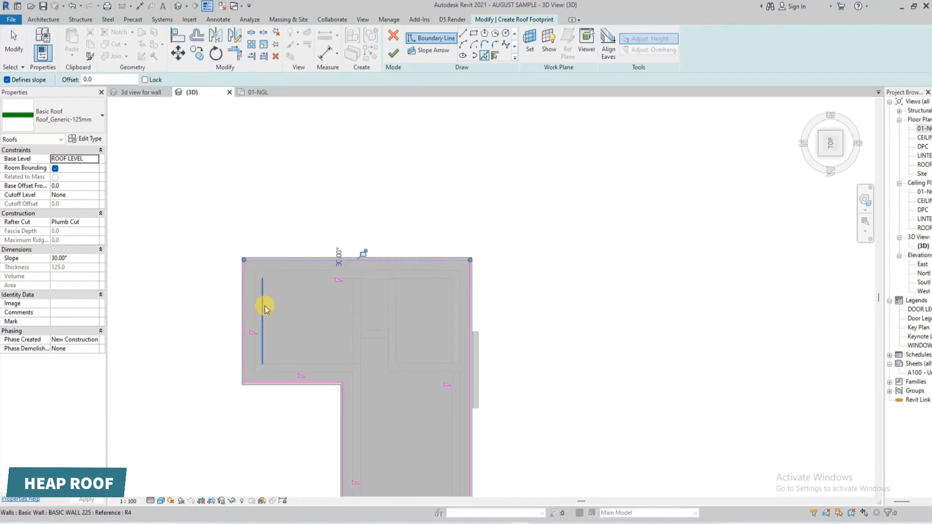
click(243, 321)
key(Escape)
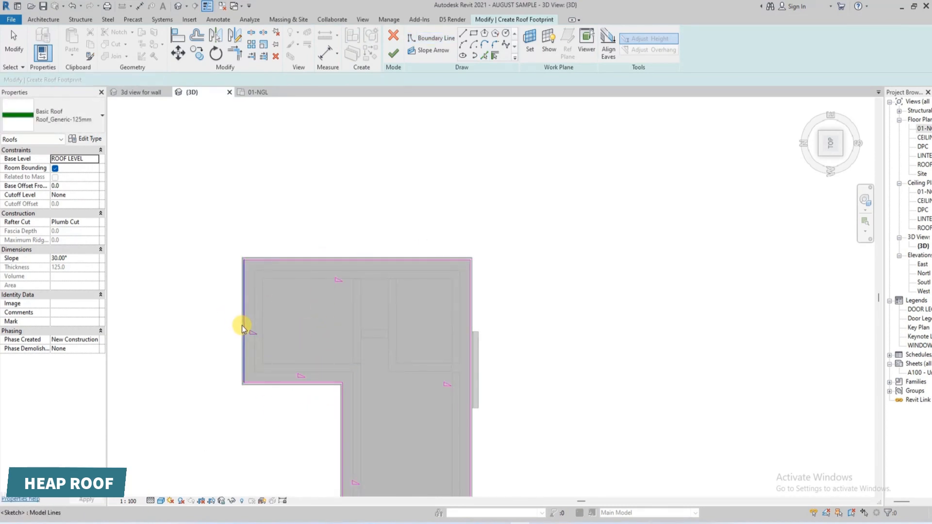
- Extend the long wing's inner boundary line to the far end edge and delete the leftover boundary lines around the short wing
click(235, 53)
click(342, 411)
click(386, 265)
scroll(324, 278, down, 2)
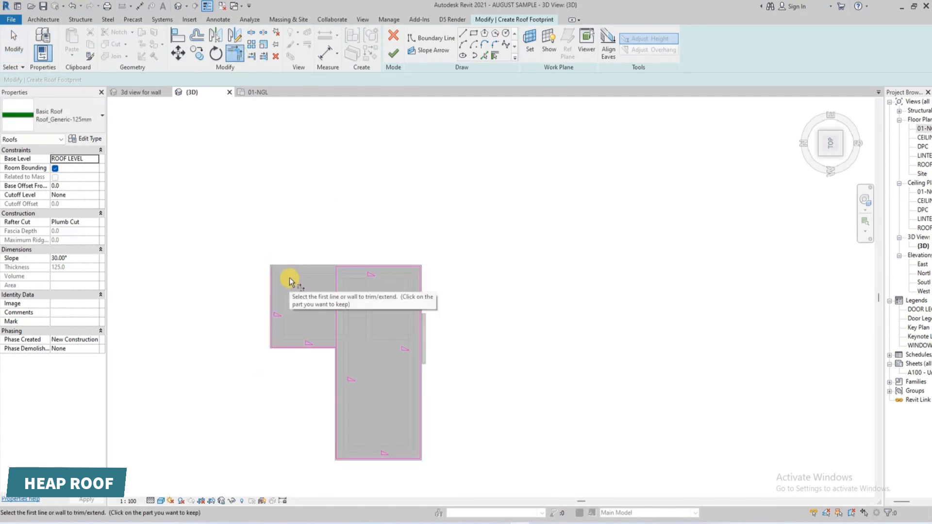
key(Escape)
drag(298, 309, 240, 389)
key(Delete)
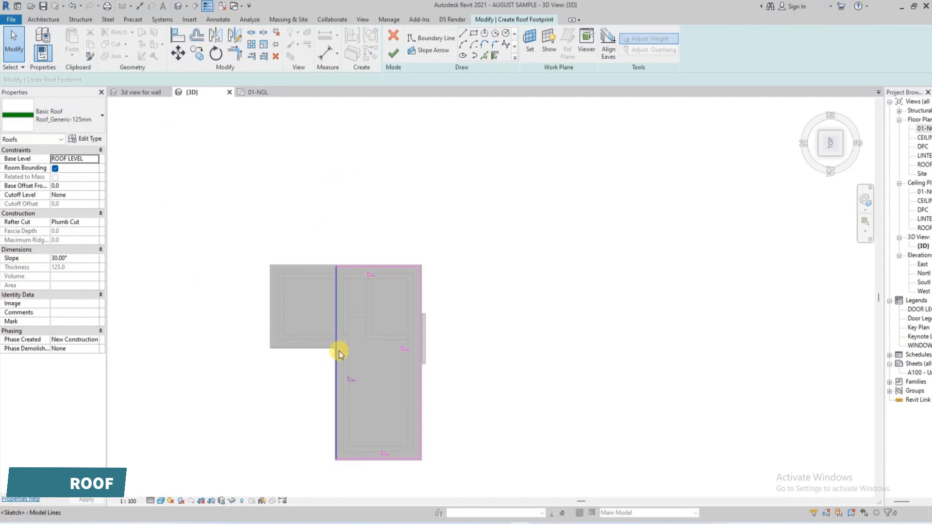
- Offset all four boundary lines outward by 600 without copying and finish the footprint as a hip roof
click(197, 36)
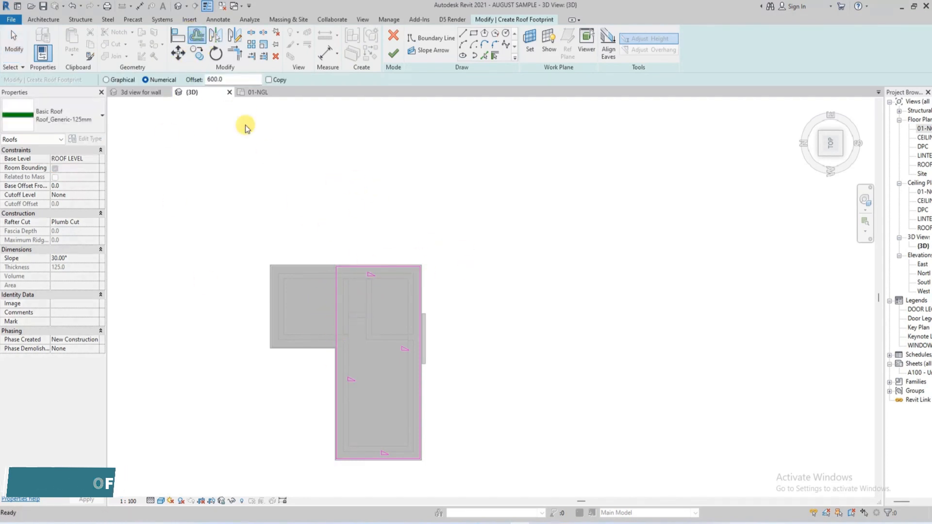
click(334, 292)
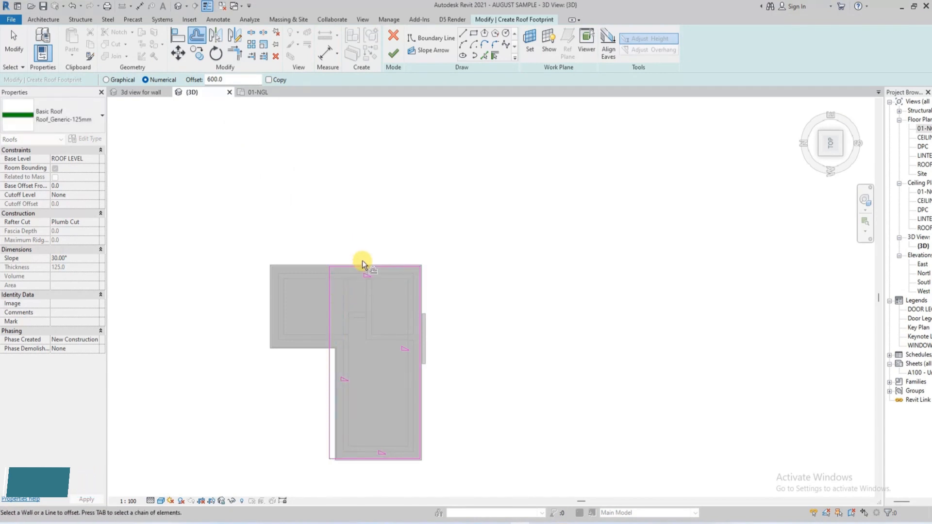
click(365, 266)
click(417, 315)
click(372, 459)
click(394, 54)
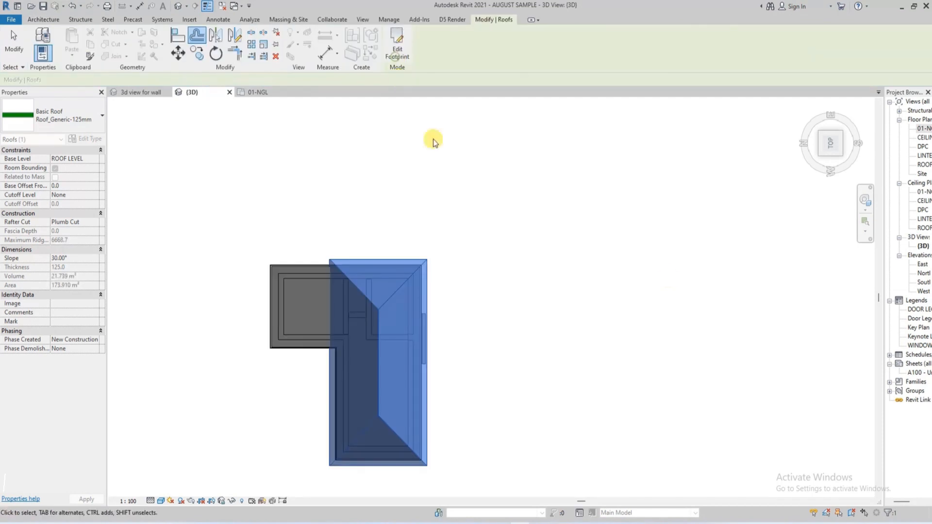
click(431, 139)
- Remove the uncovered short wing from the model and show the hip-roofed building from the left side
drag(832, 141, 886, 423)
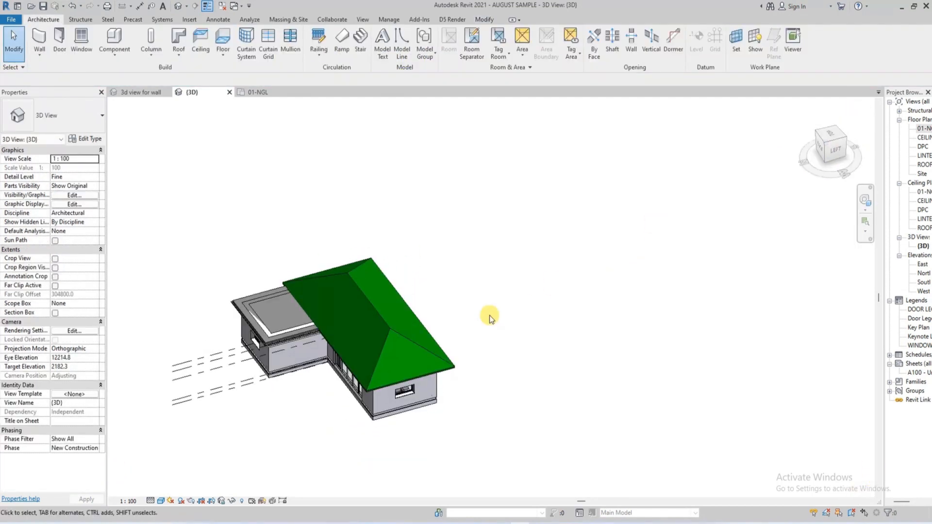
scroll(287, 339, up, 2)
click(270, 381)
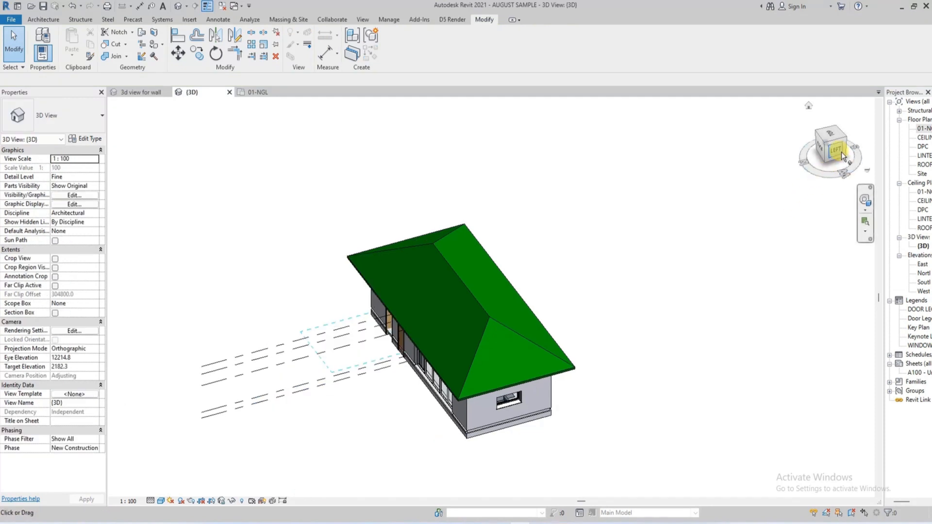
click(841, 156)
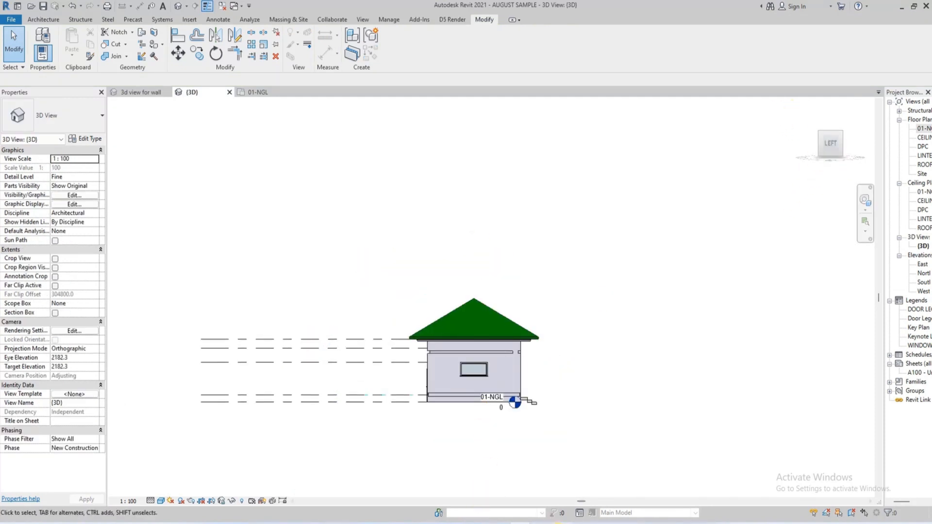
- Look at the gable roof example in the roof types image and return to a top view of the building
click(541, 523)
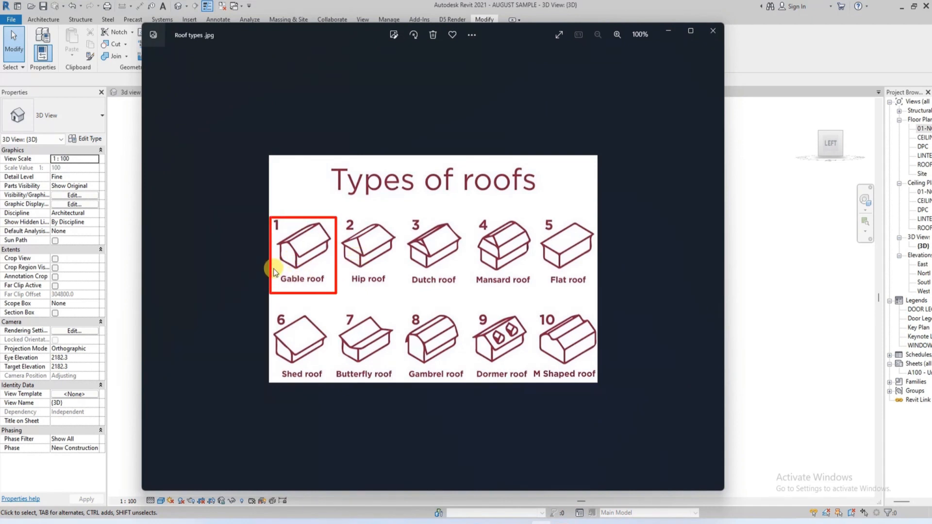
click(669, 31)
click(830, 130)
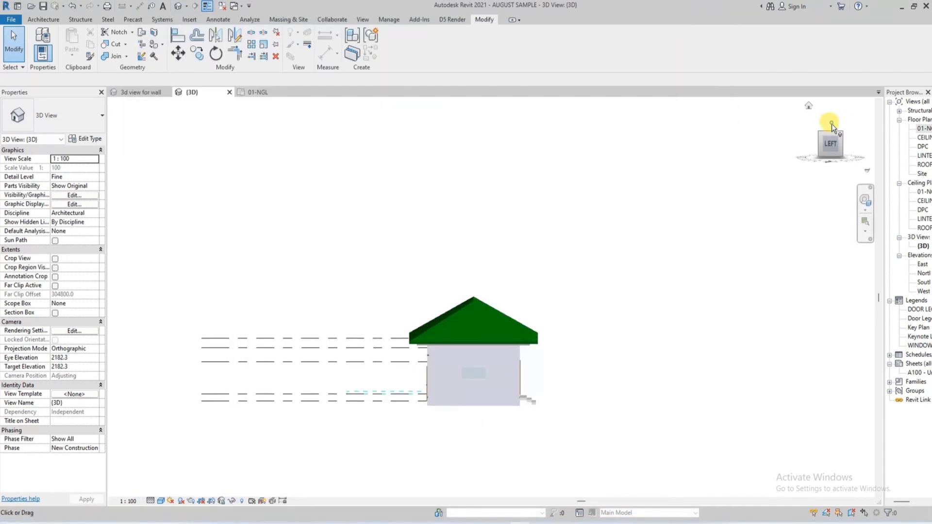
- Edit the hip roof's footprint, turn off Defines Slope on its two short end lines, and finish it as a gable roof
click(592, 304)
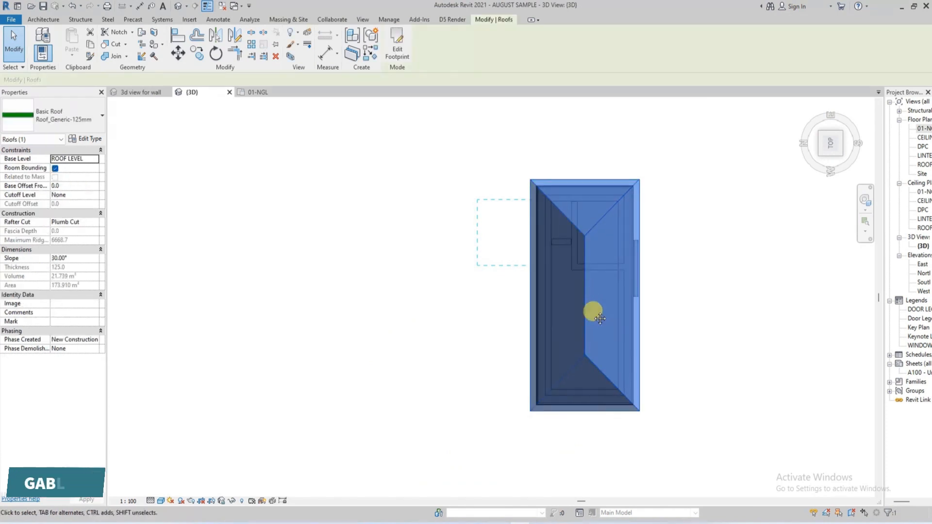
click(393, 47)
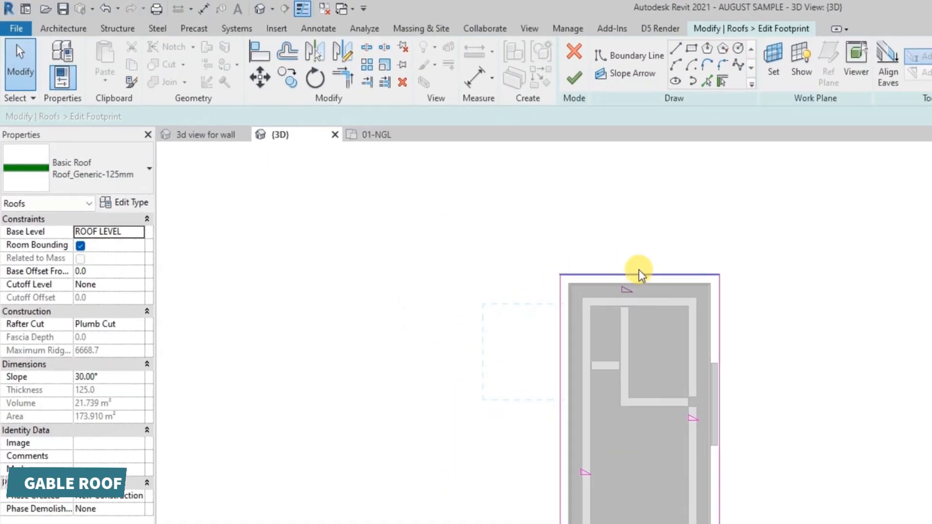
drag(743, 251, 686, 523)
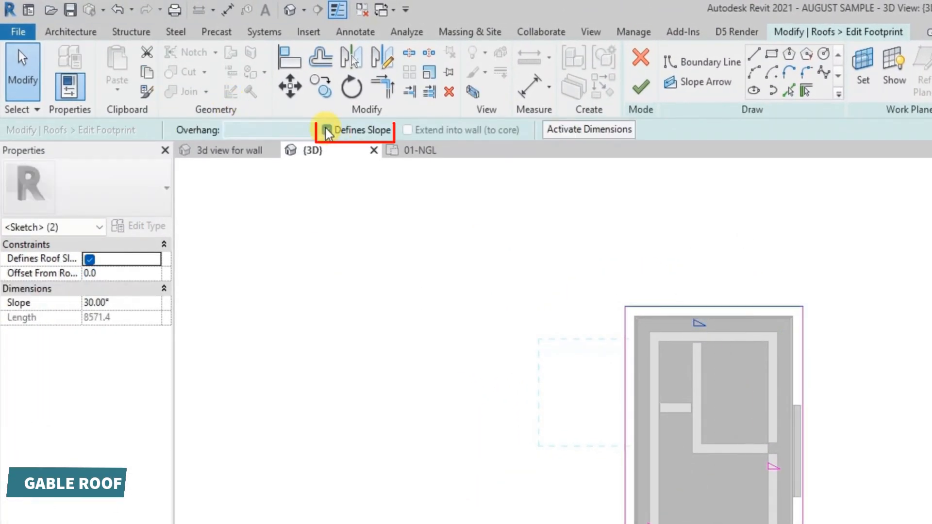
click(327, 130)
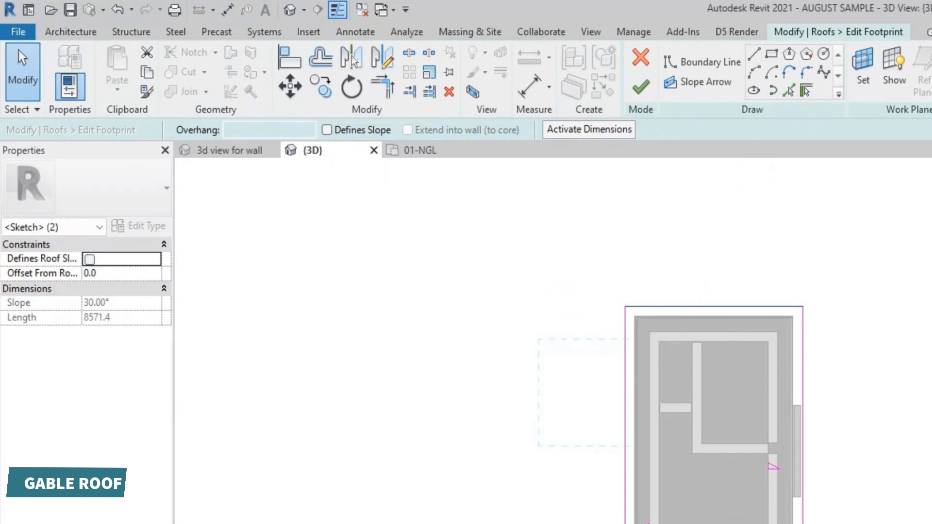
key(Escape)
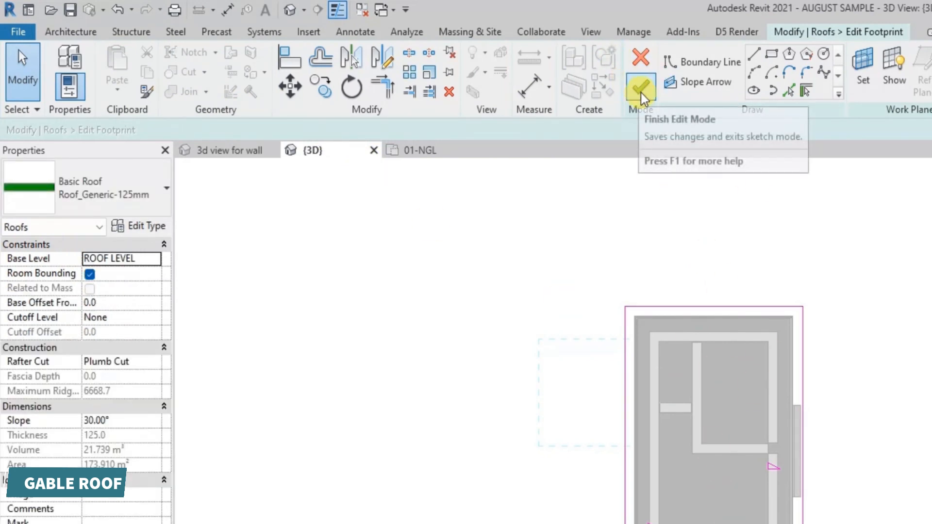
click(641, 89)
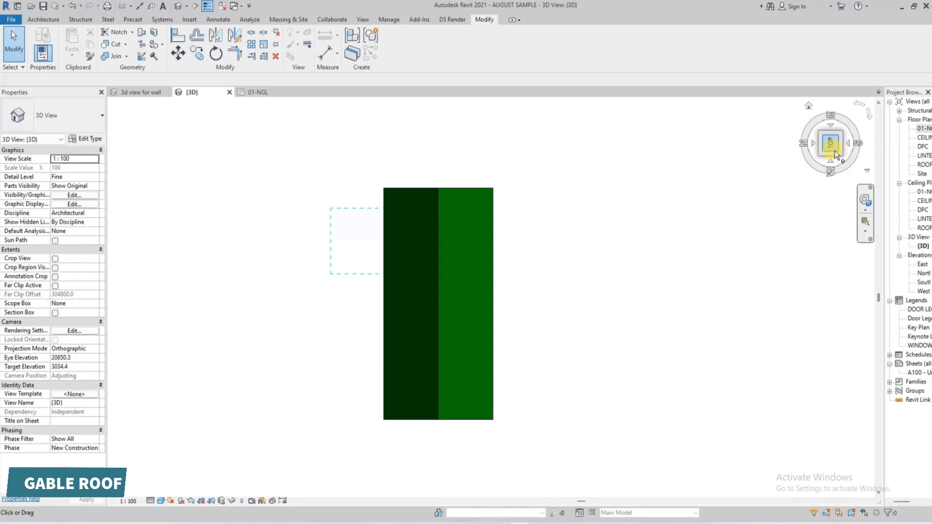
- Inspect the gable roof from the left side and look at the Dutch roof example in the roof types image
click(831, 160)
drag(829, 146, 832, 249)
click(834, 148)
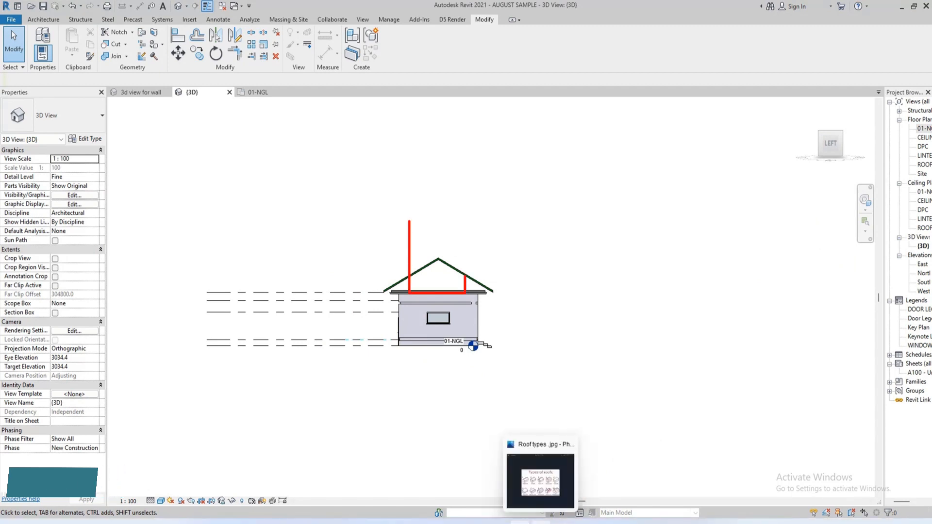
click(541, 523)
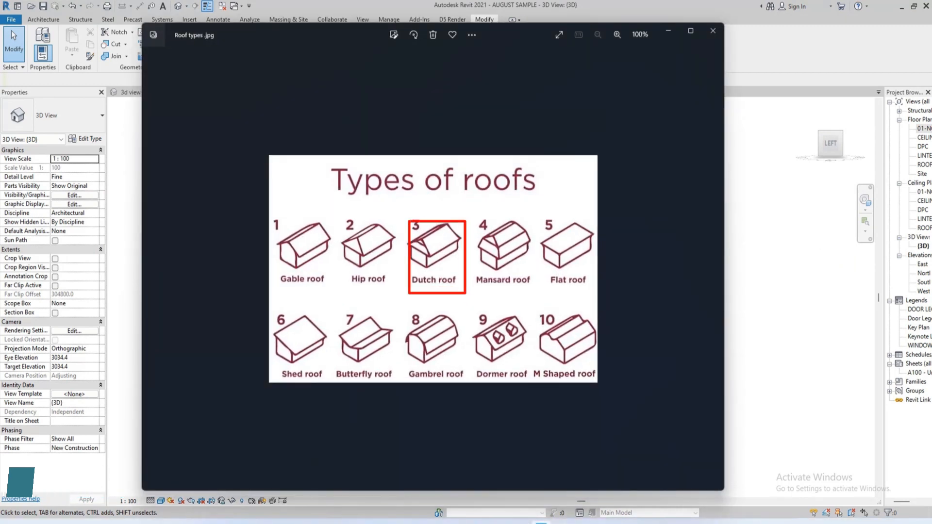
click(670, 33)
- Return to the top view of the building and open the gable roof's footprint for editing
click(835, 129)
click(836, 132)
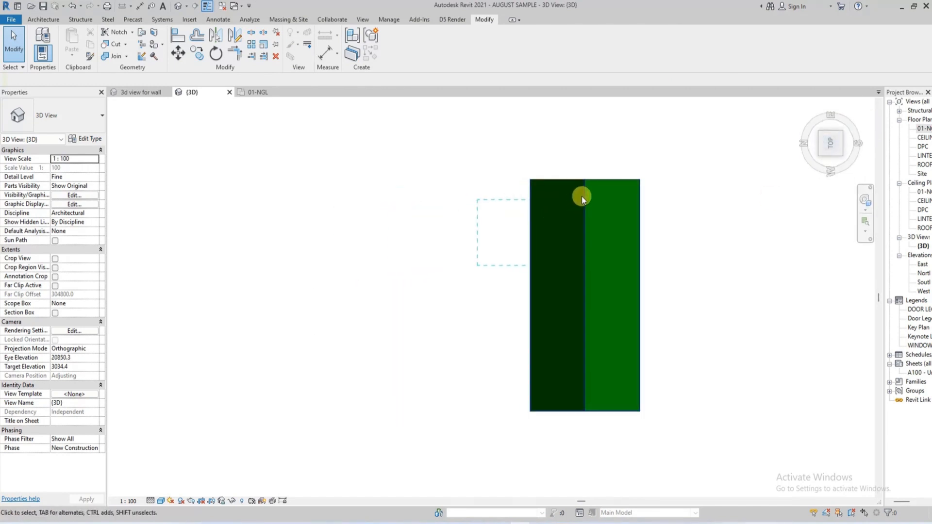
click(580, 198)
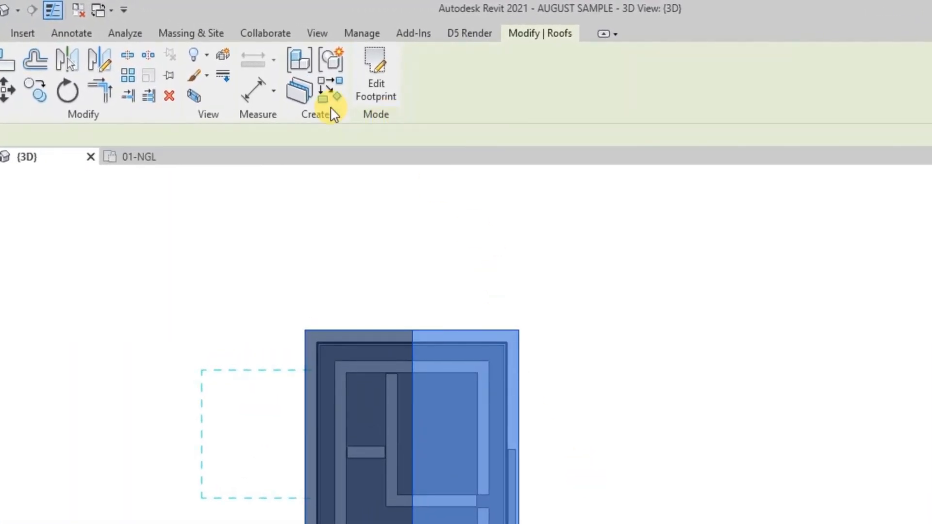
click(376, 72)
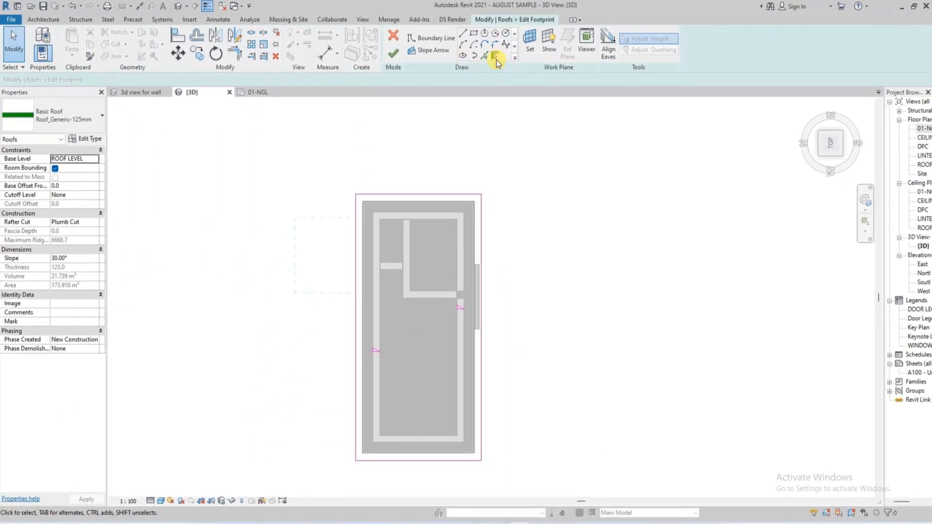
- Draw two crossing 45° boundary lines inward from the corners at the upper end of the roof footprint
click(462, 34)
scroll(353, 190, up, 2)
click(352, 190)
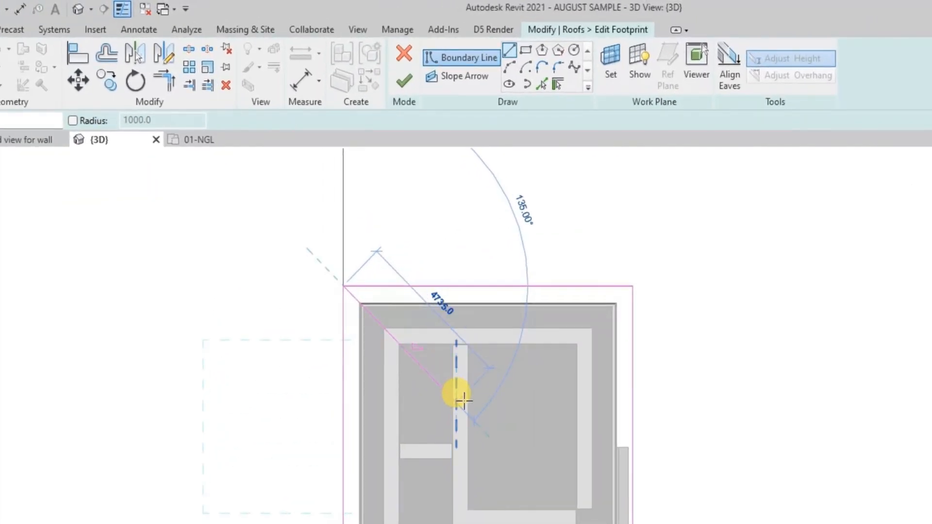
click(529, 478)
click(633, 287)
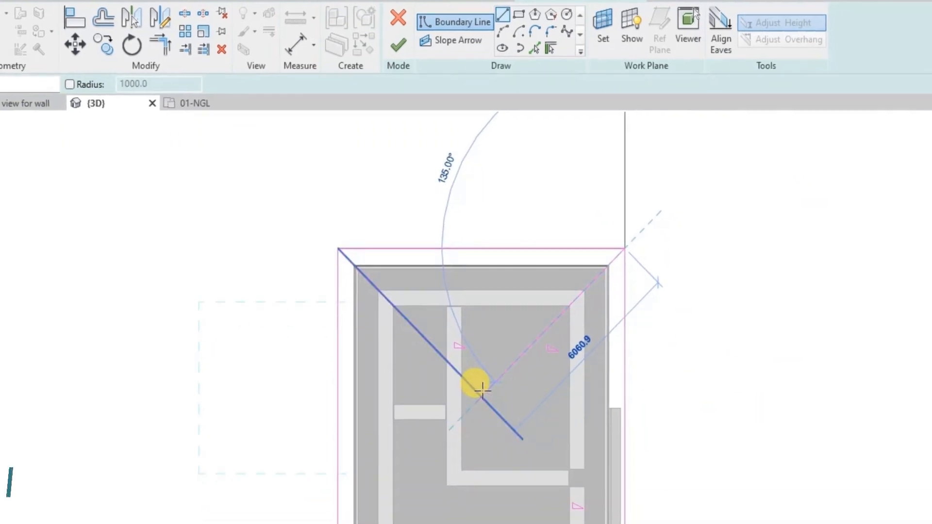
click(488, 432)
- Draw 45° boundary lines inward from the footprint's two lower corners and trim them to meet at a point
scroll(488, 431, down, 3)
middle_drag(440, 341, 392, 208)
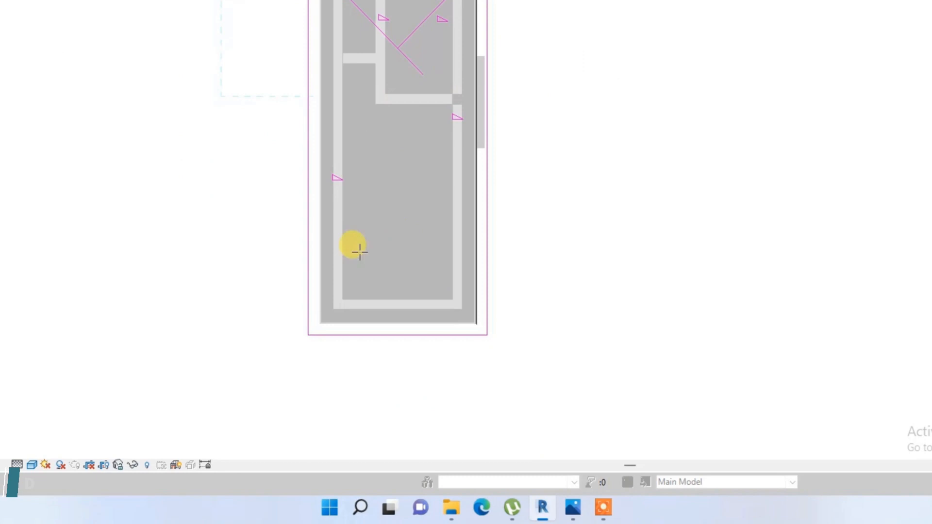
click(308, 335)
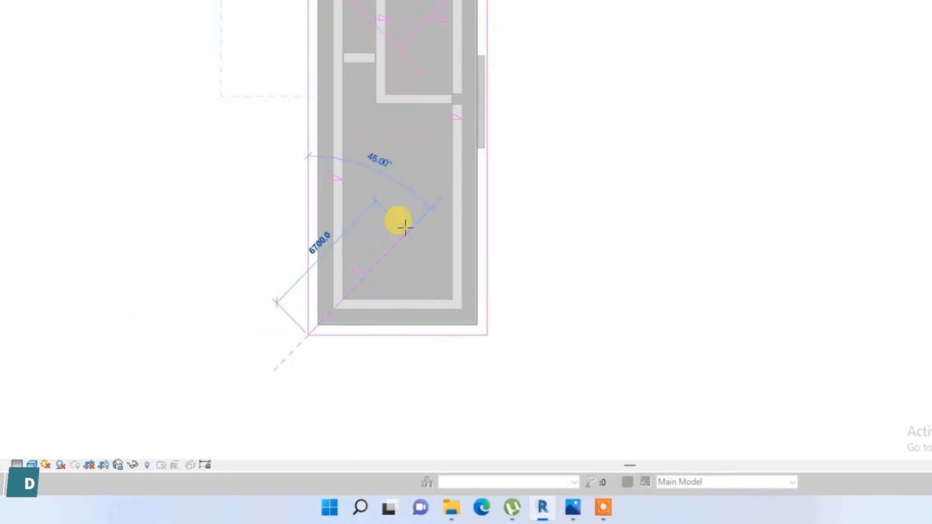
click(407, 221)
click(487, 334)
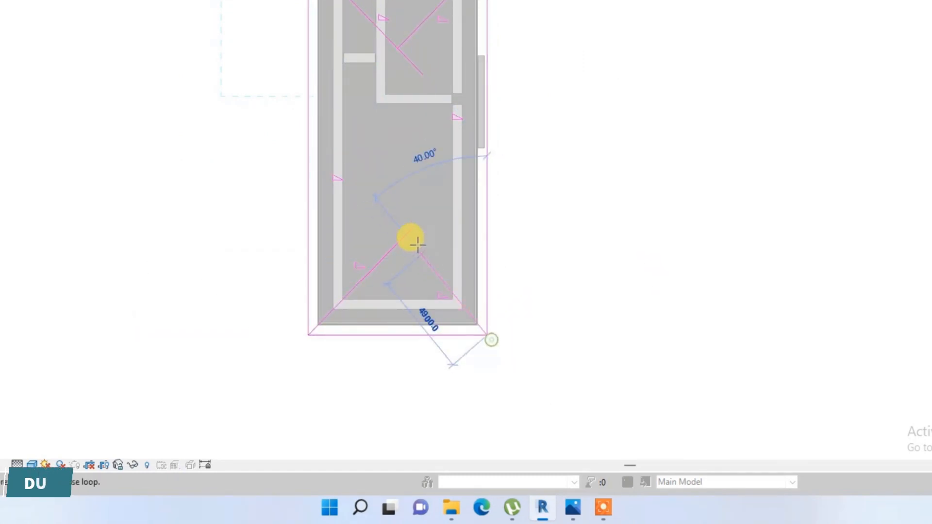
click(386, 230)
scroll(412, 250, up, 2)
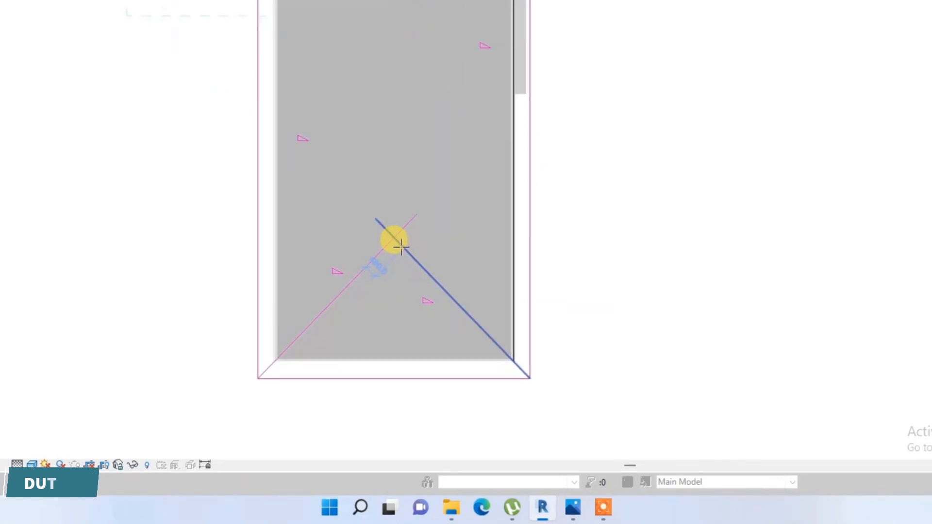
click(397, 239)
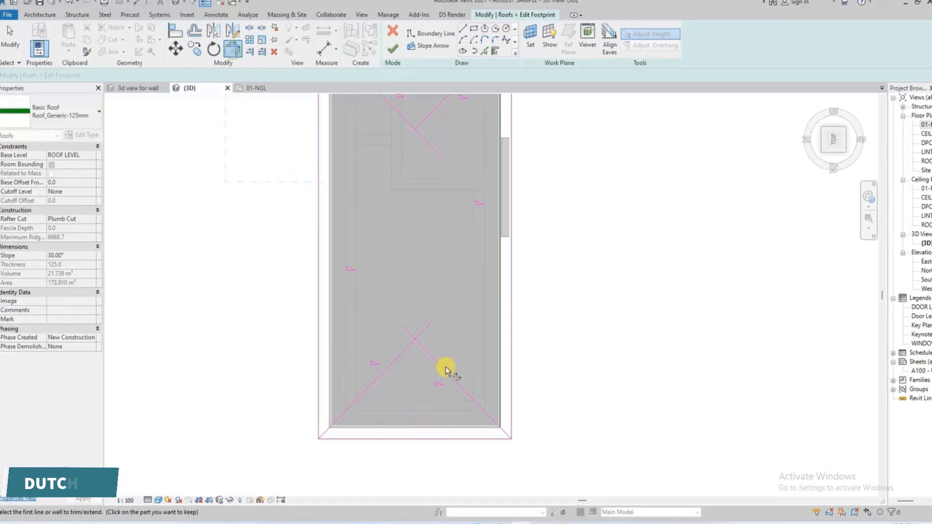
click(400, 358)
click(423, 354)
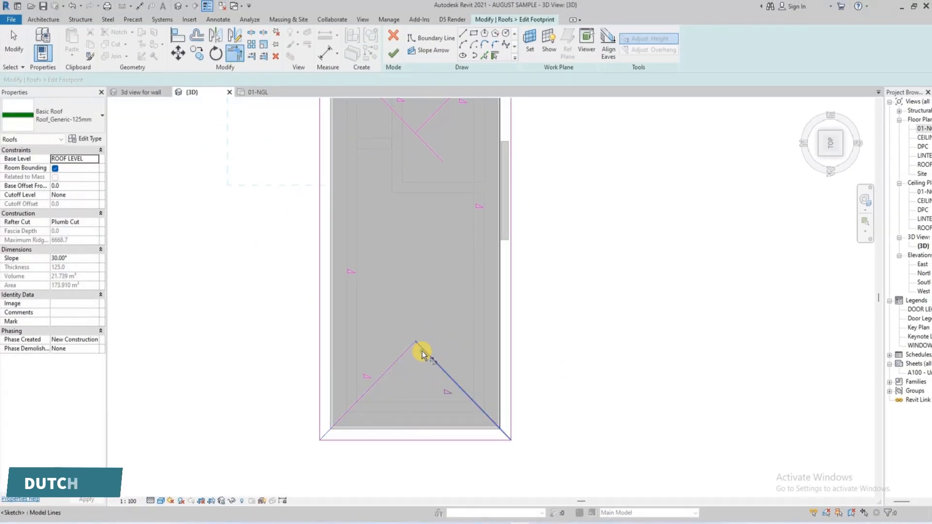
- Draw a 1200 mm vertical line from the apex of the lower triangle toward the eave
scroll(413, 326, down, 2)
scroll(401, 278, down, 1)
middle_drag(398, 286, 337, 293)
click(462, 34)
scroll(357, 323, up, 3)
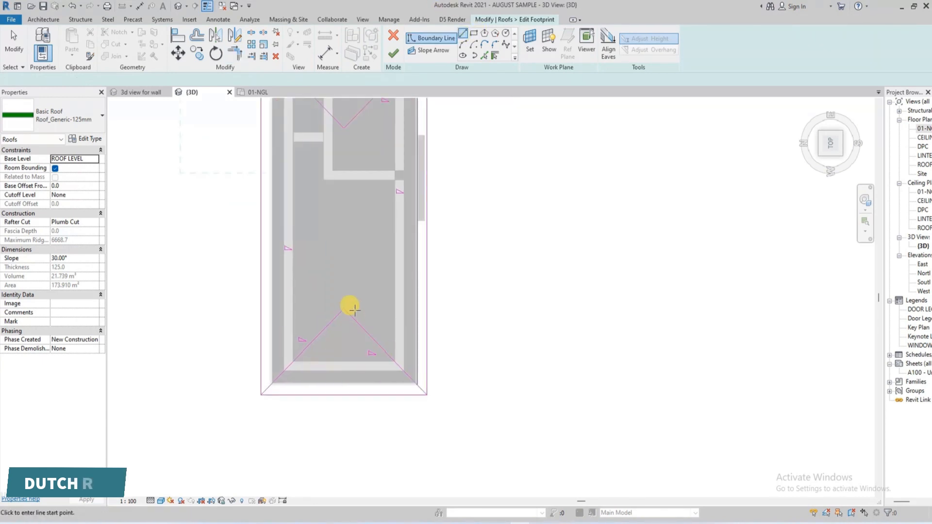
click(345, 309)
scroll(342, 335, up, 2)
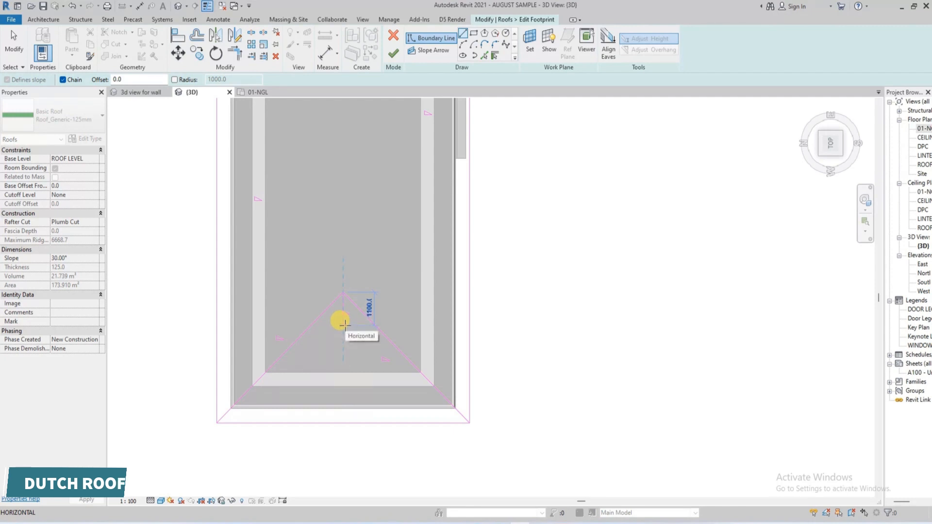
text(12)
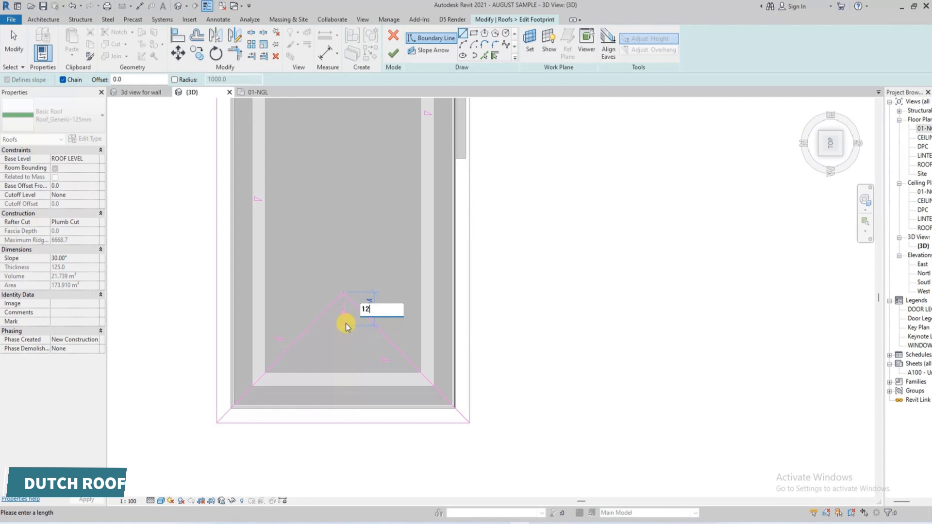
text(00)
key(Return)
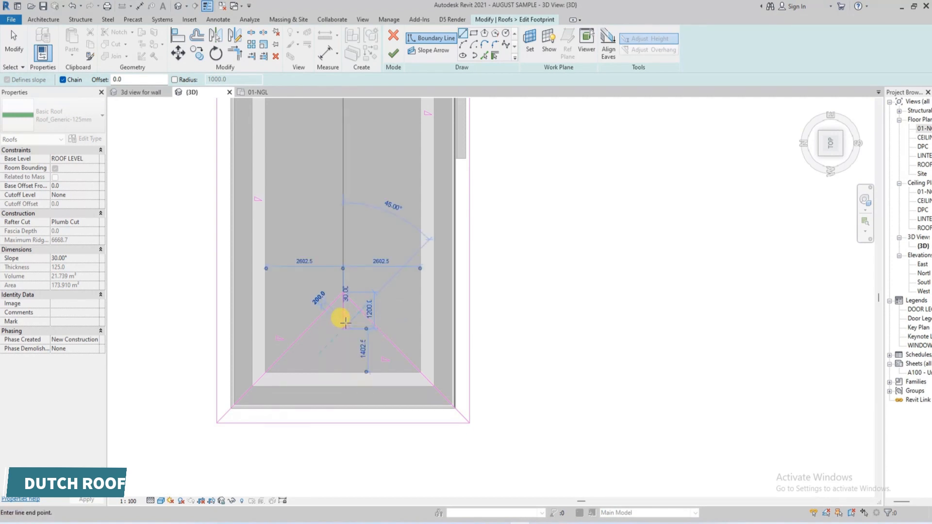
- Draw horizontal boundary lines about 1200 mm long from the vertical line's lower end to each of the two diagonals
scroll(337, 302, up, 3)
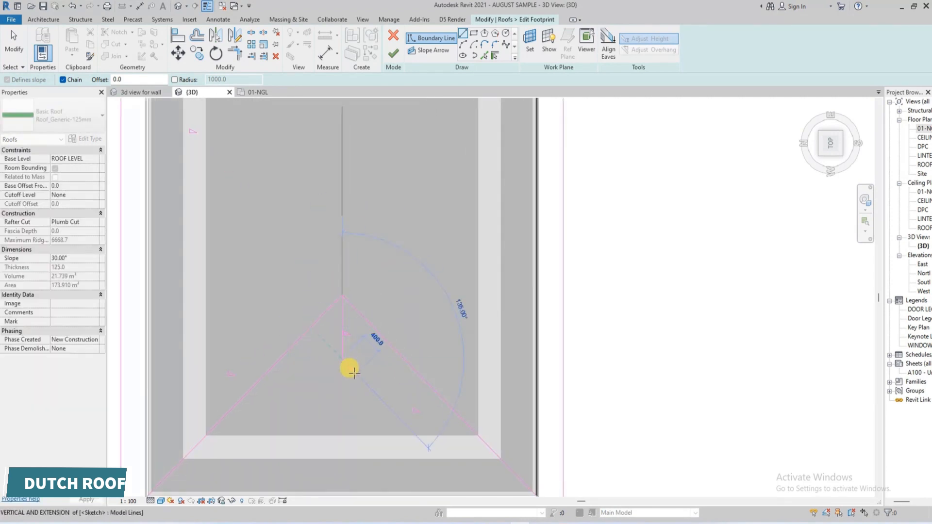
click(282, 358)
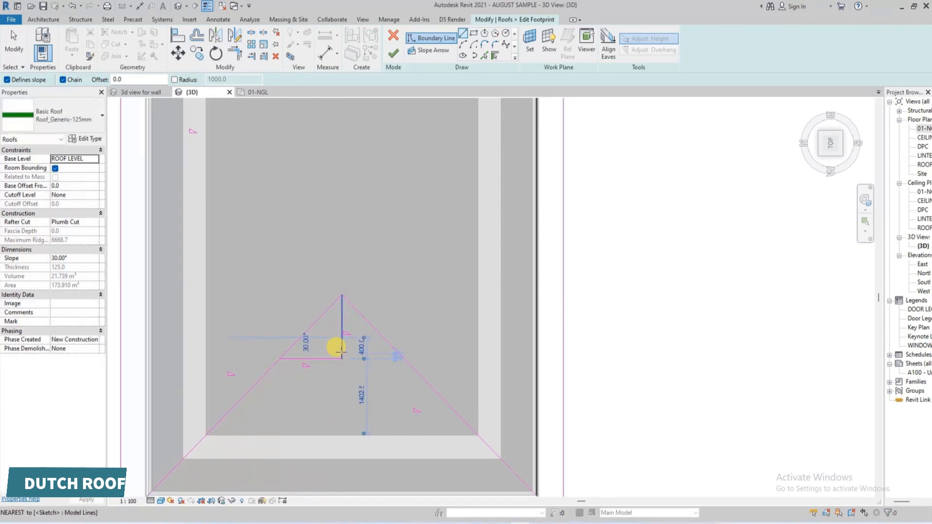
click(342, 359)
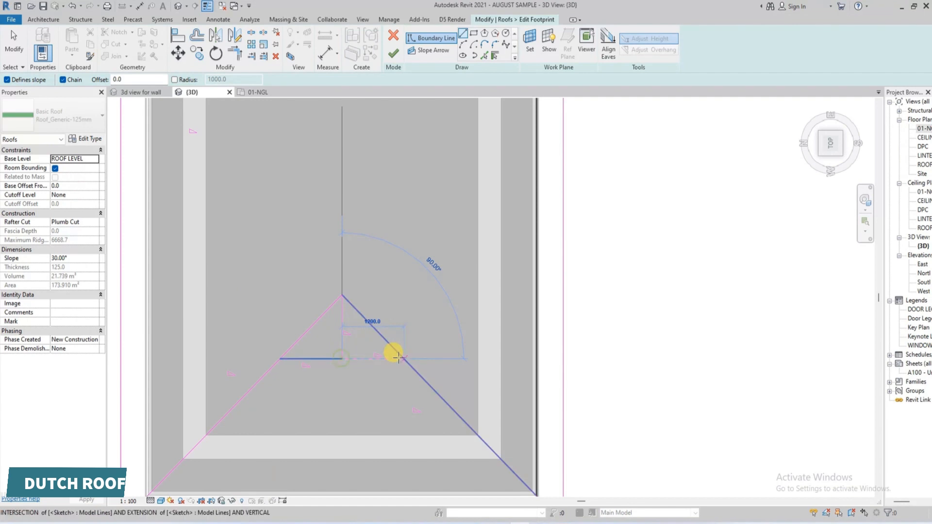
click(402, 358)
- Trim the lower diagonals back to the horizontal lines and delete the vertical guide line
scroll(388, 357, down, 3)
click(235, 53)
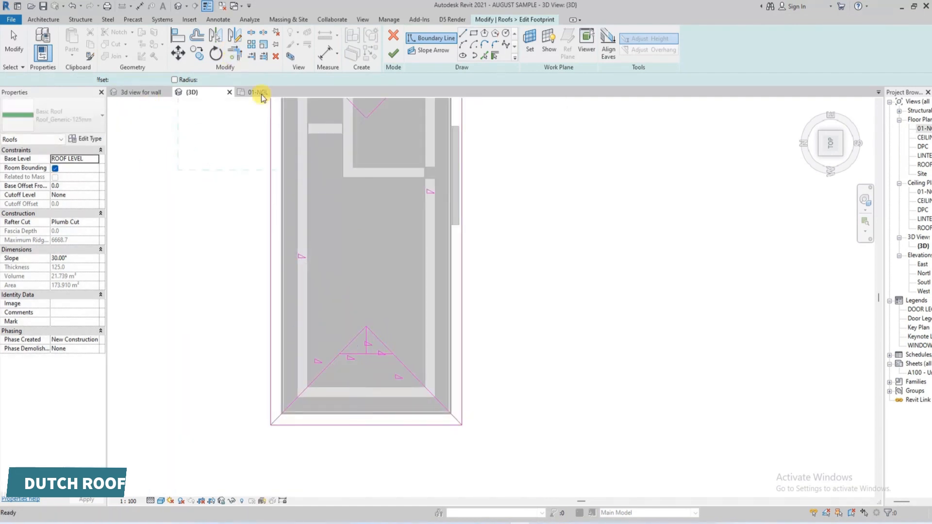
click(383, 359)
click(400, 367)
click(358, 356)
click(326, 374)
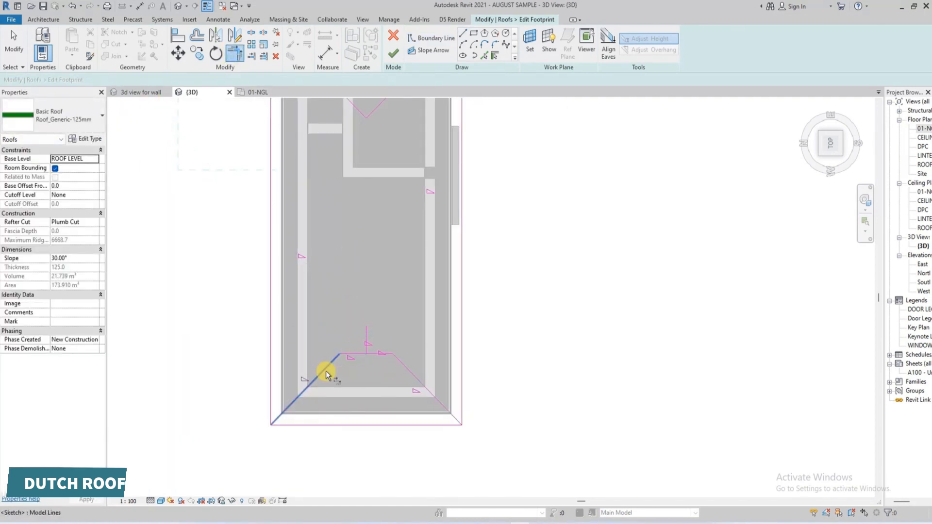
key(Escape)
click(366, 340)
key(Delete)
- Delete the two diagonal boundary lines at the upper end of the footprint
scroll(366, 340, down, 3)
scroll(354, 299, up, 3)
click(349, 237)
key(Delete)
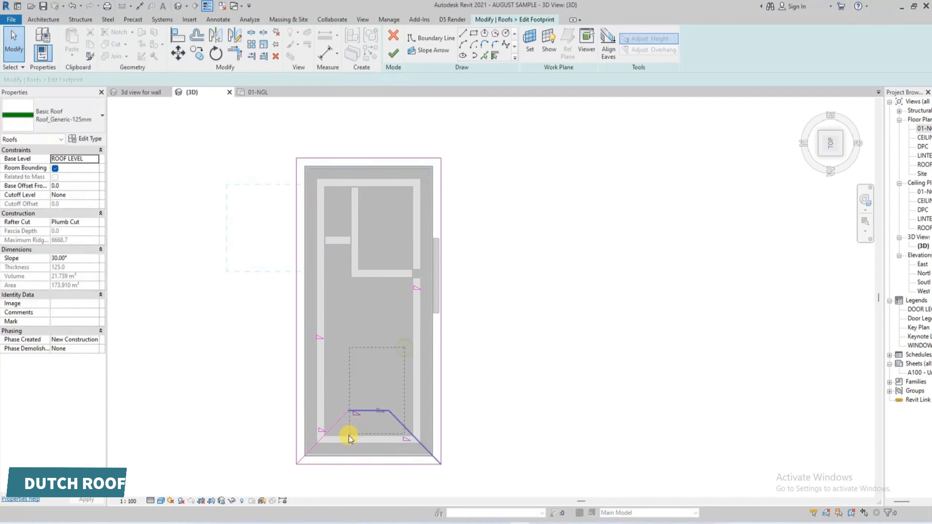
- Mirror a copy of the lower trapezoid lines to the upper end about a horizontal axis through the long side's midpoint
click(328, 438)
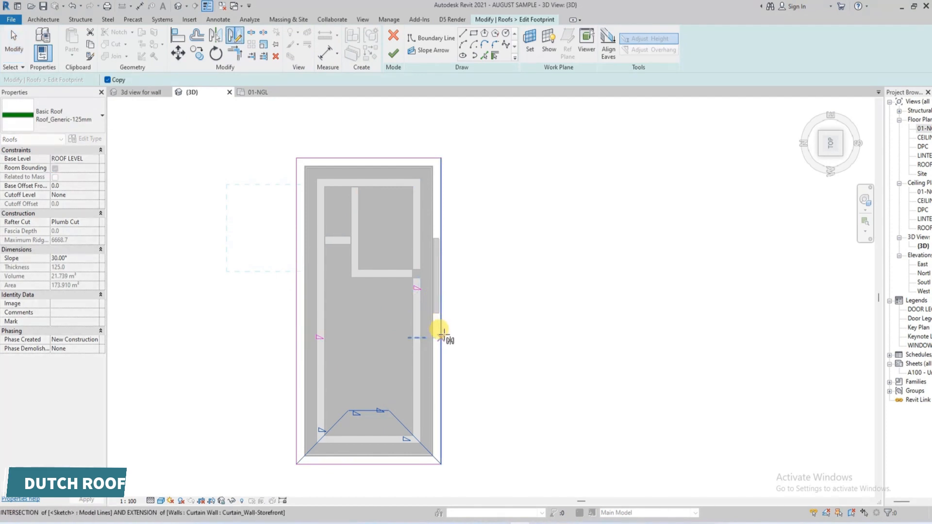
click(305, 309)
click(332, 315)
scroll(354, 333, down, 2)
scroll(360, 408, up, 2)
- Delete the two short outer boundary lines at the ends of the roof footprint
click(360, 412)
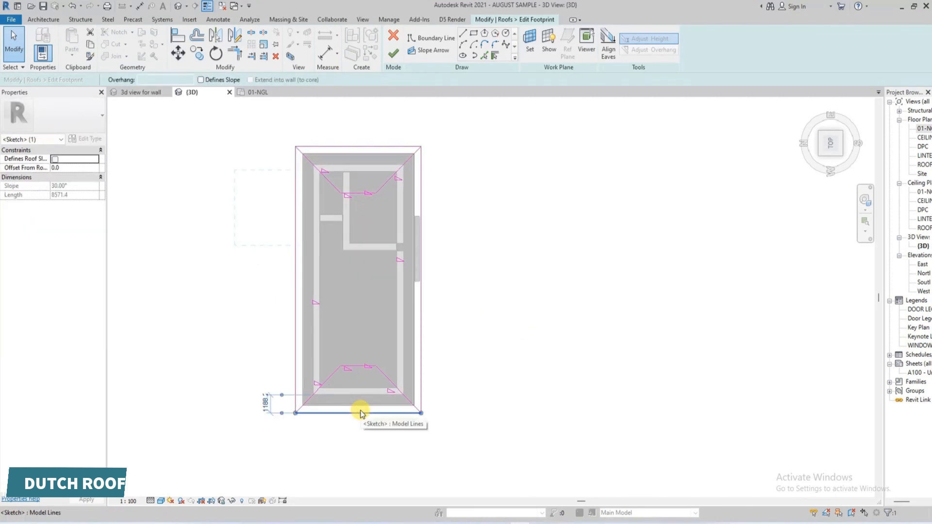
key(Delete)
click(368, 148)
key(Delete)
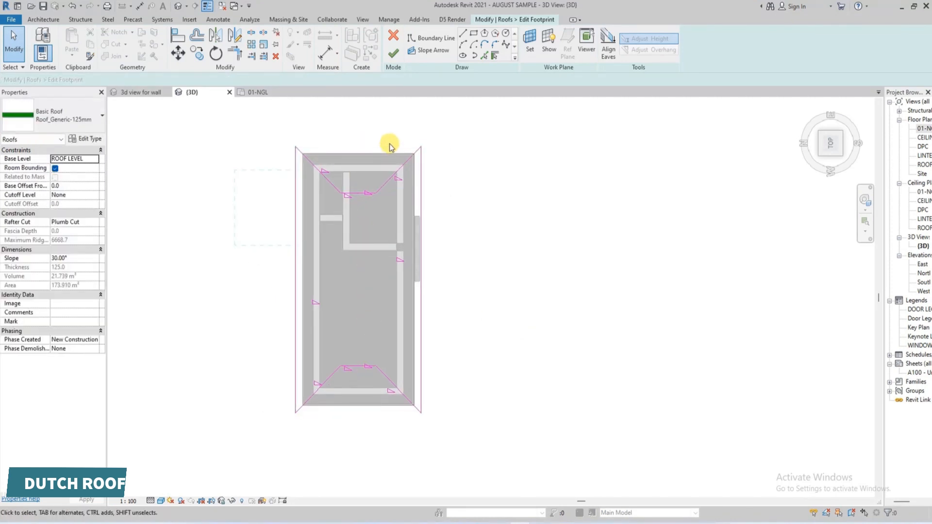
- Turn off Defines Slope for the trapezoid lines at both ends and finish the roof footprint
click(395, 137)
drag(322, 418, 318, 417)
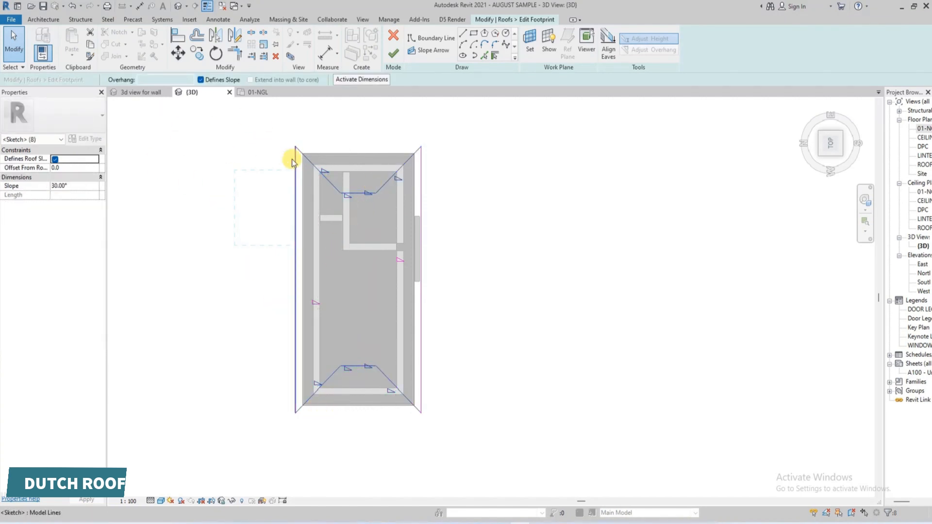
click(215, 235)
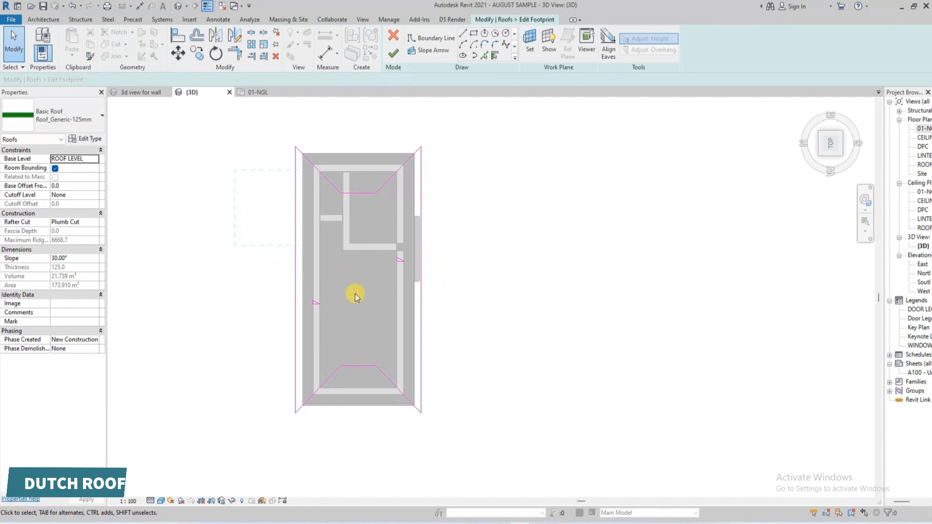
click(391, 54)
click(610, 276)
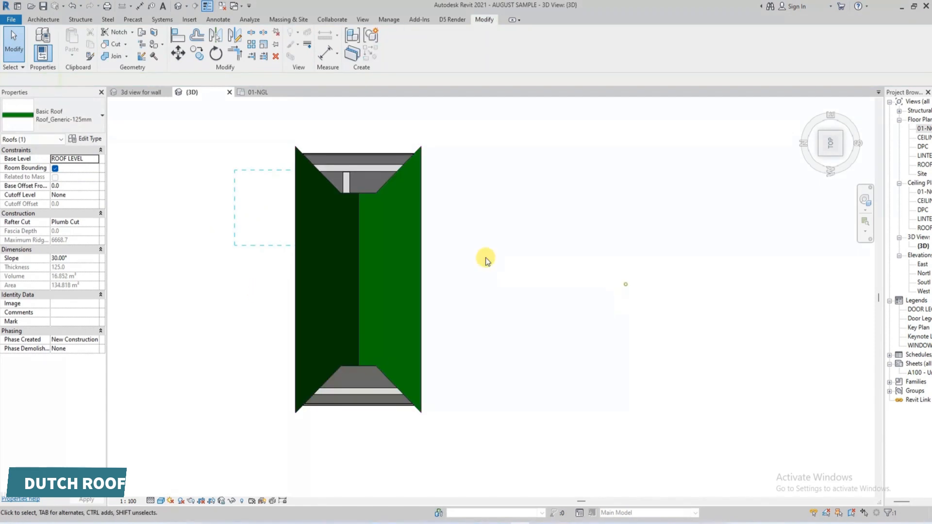
- Copy the notched roof to an empty spot beside the building
click(360, 268)
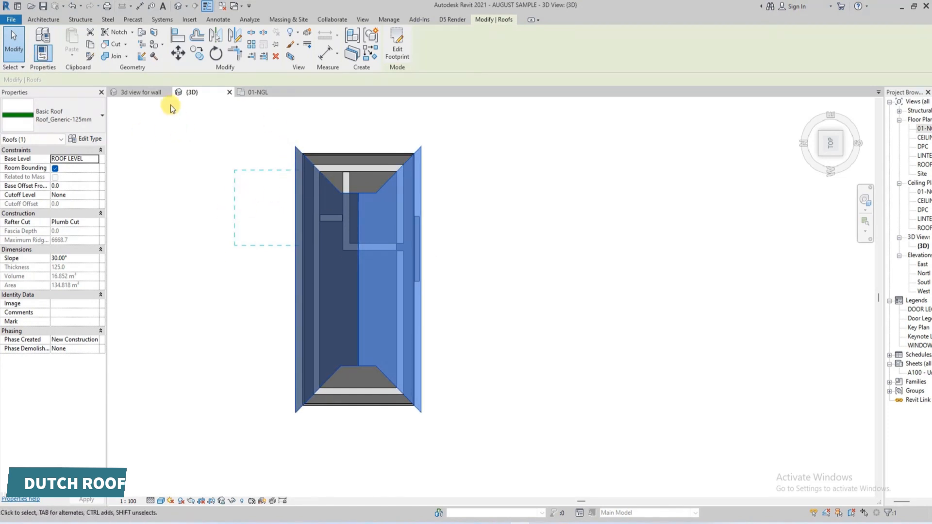
click(196, 55)
click(362, 243)
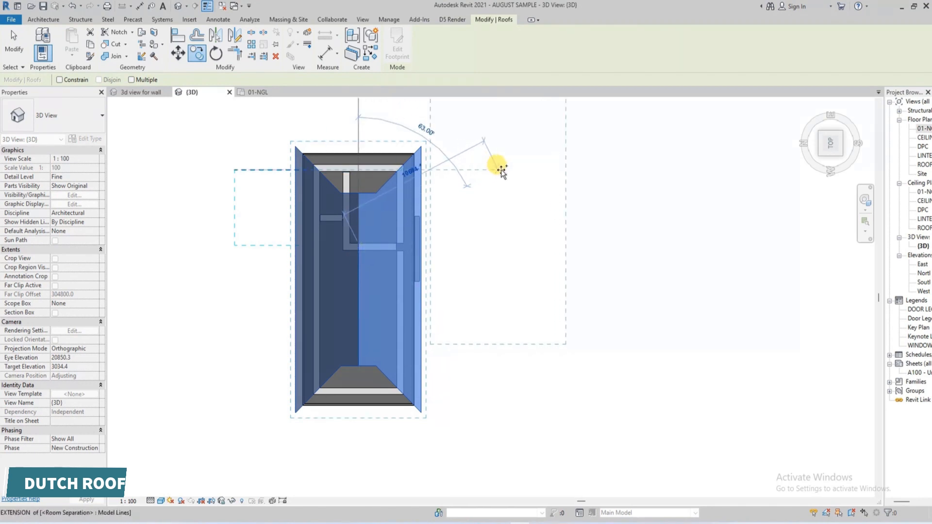
click(494, 169)
middle_drag(491, 168, 477, 243)
key(Escape)
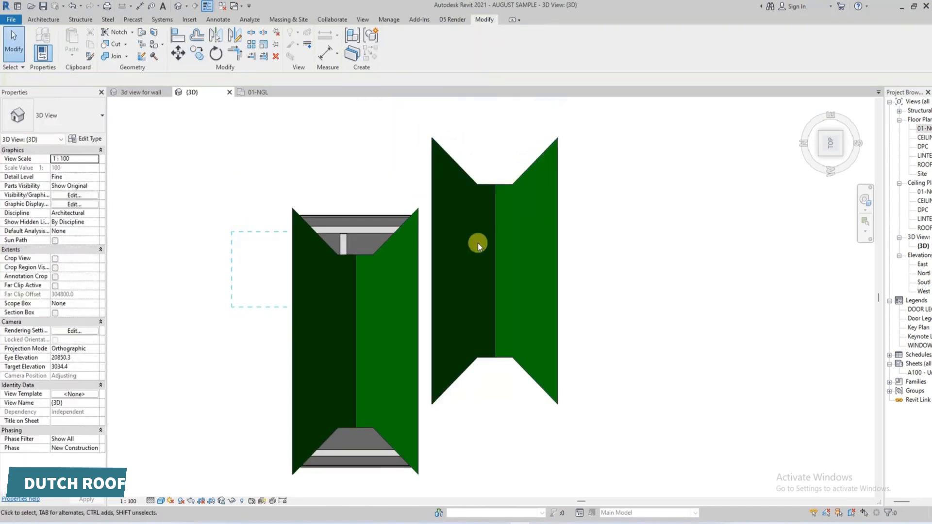
- Edit the copied roof's footprint and delete all of its boundary lines
click(493, 273)
click(402, 49)
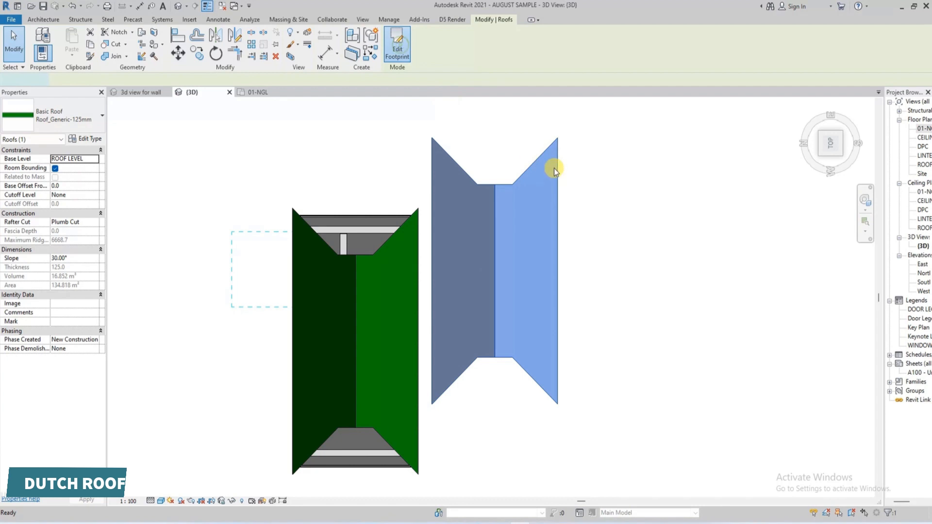
mouse_move(602, 122)
mouse_down()
mouse_move(518, 367)
mouse_move(392, 433)
mouse_move(409, 446)
mouse_up()
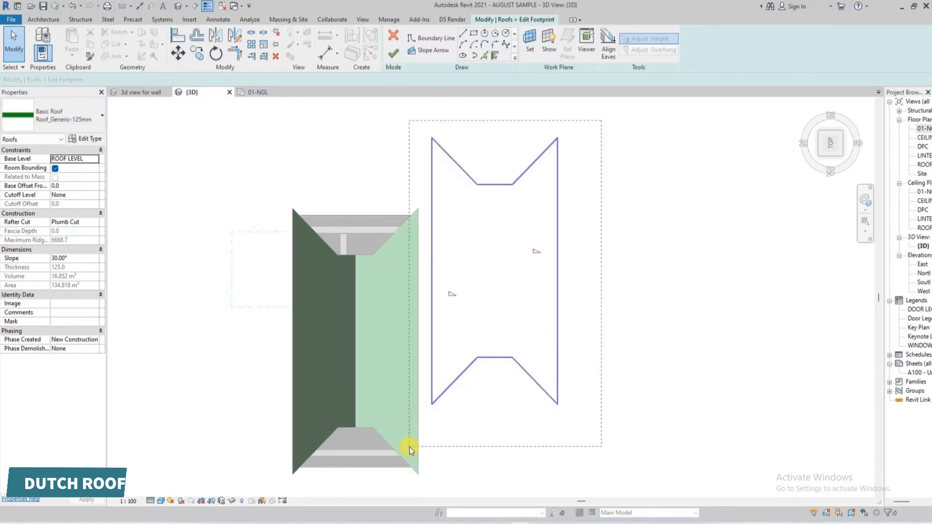
key(Delete)
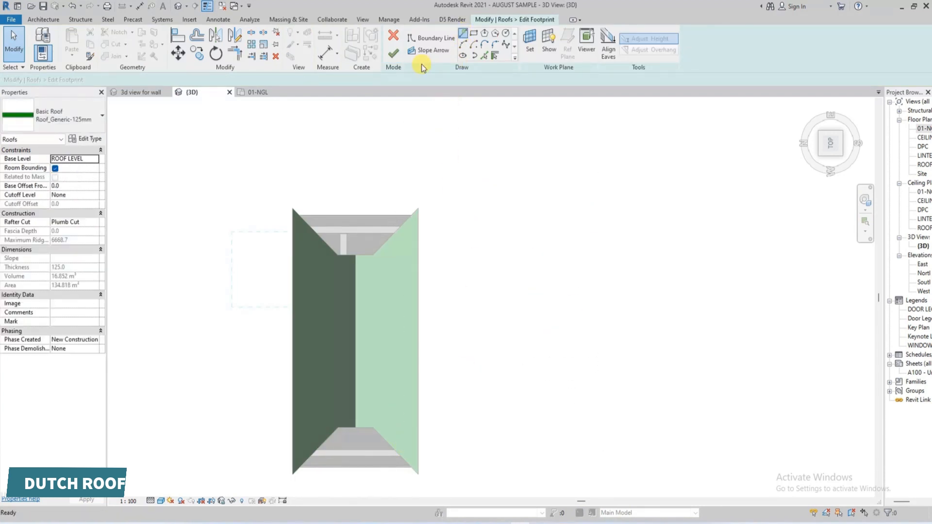
- Sketch a closed trapezoid boundary around the notch at the roof's upper end, following the eave line and the notch edges
scroll(290, 216, up, 2)
click(294, 204)
click(486, 204)
click(416, 276)
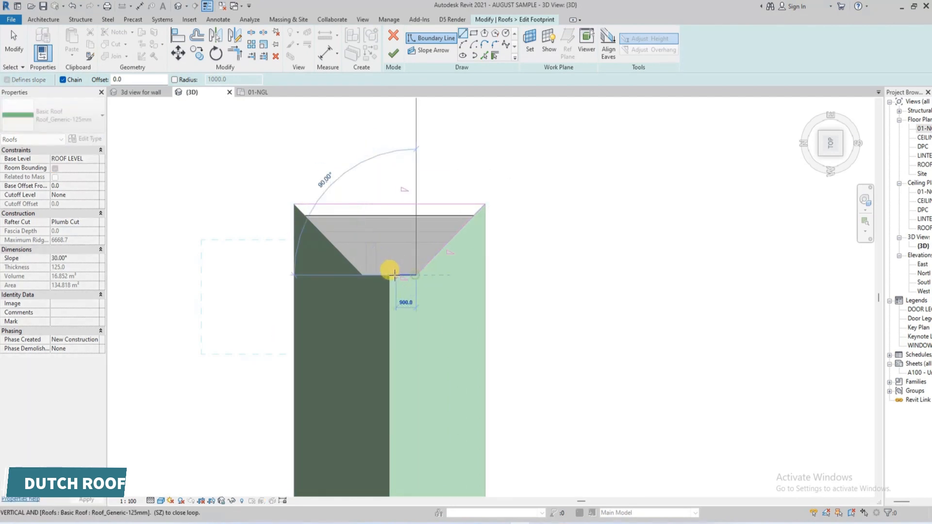
click(363, 275)
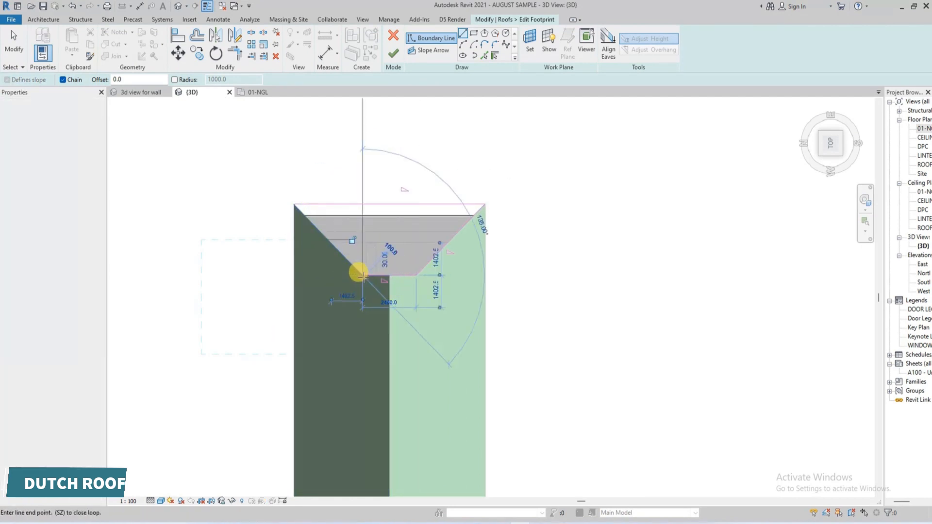
click(293, 204)
key(Escape)
key(Escape)
- Turn off Defines Slope for the trapezoid's two slanted lines and short inner line, and finish the roof footprint
drag(496, 252, 370, 286)
drag(306, 344, 306, 344)
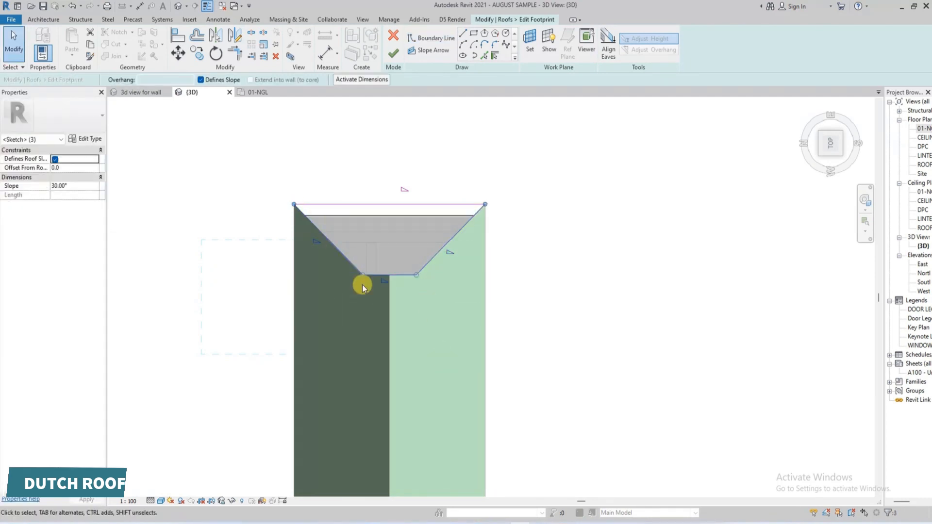
click(201, 82)
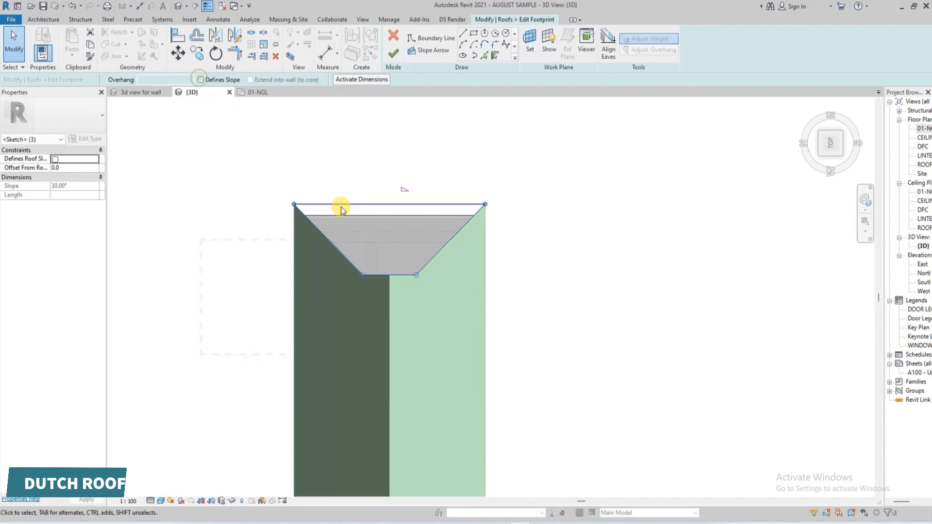
click(395, 228)
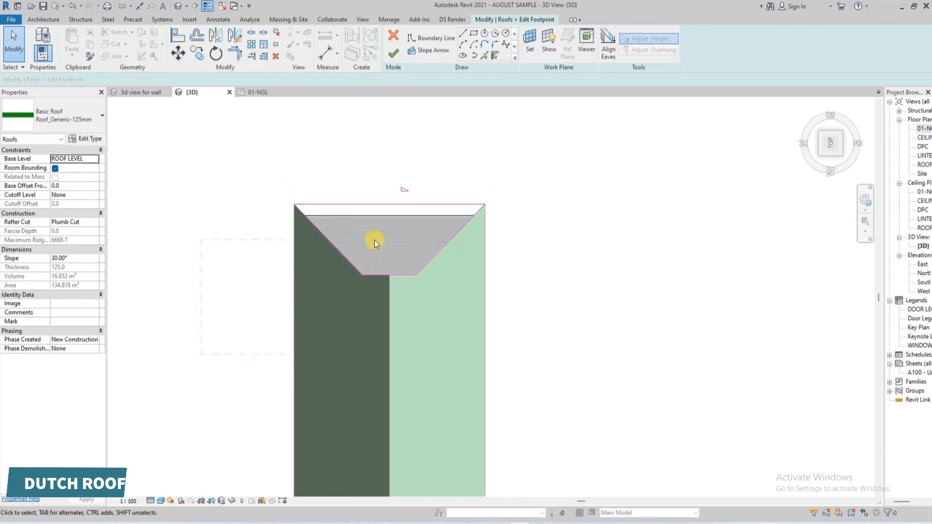
scroll(374, 240, down, 2)
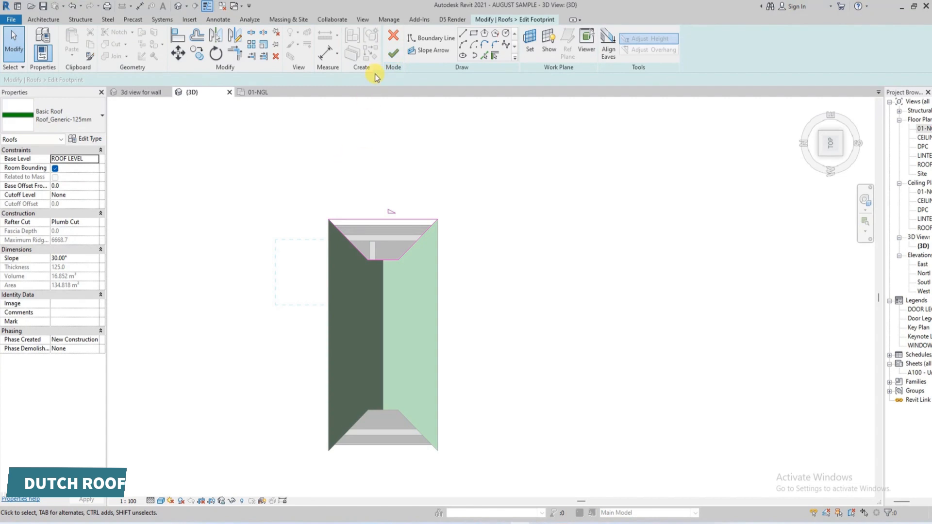
click(394, 53)
click(301, 277)
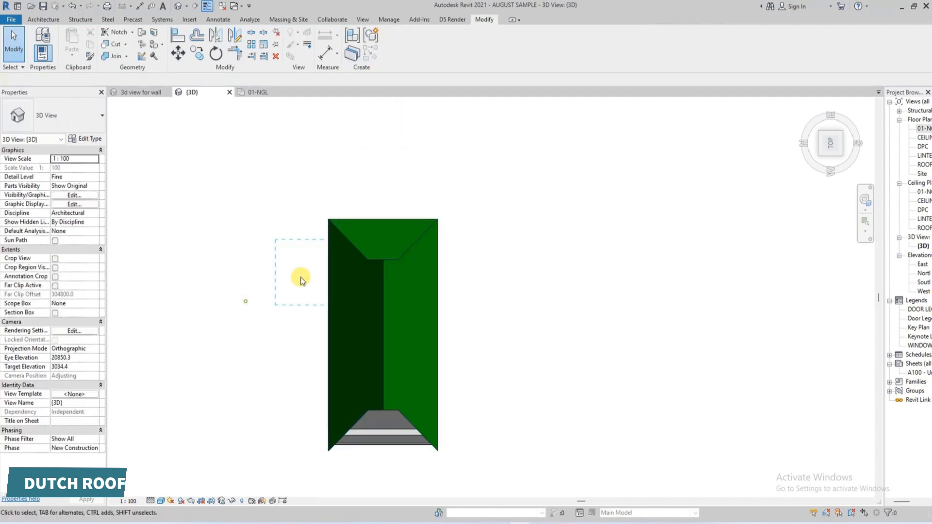
- Mirror a copy of the sloped end roof to the opposite end about a drawn horizontal axis through the building's middle
click(377, 223)
click(241, 38)
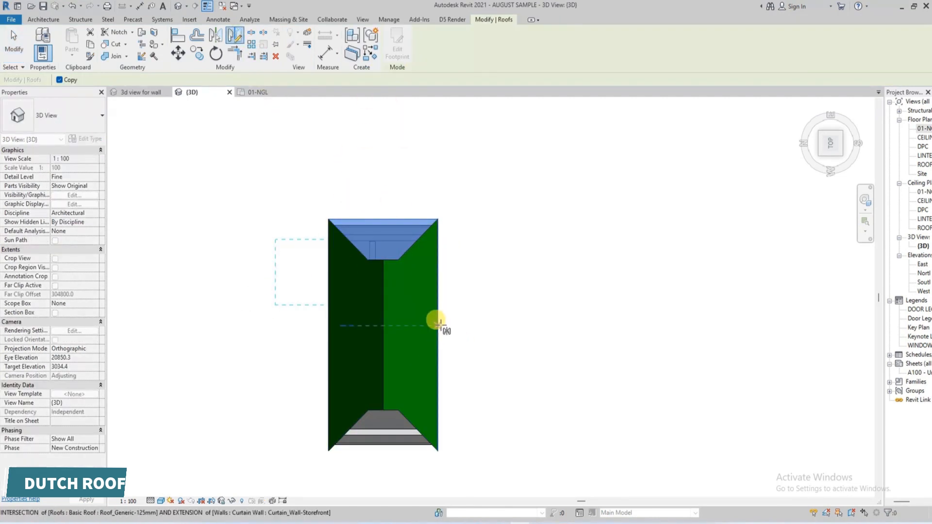
click(326, 335)
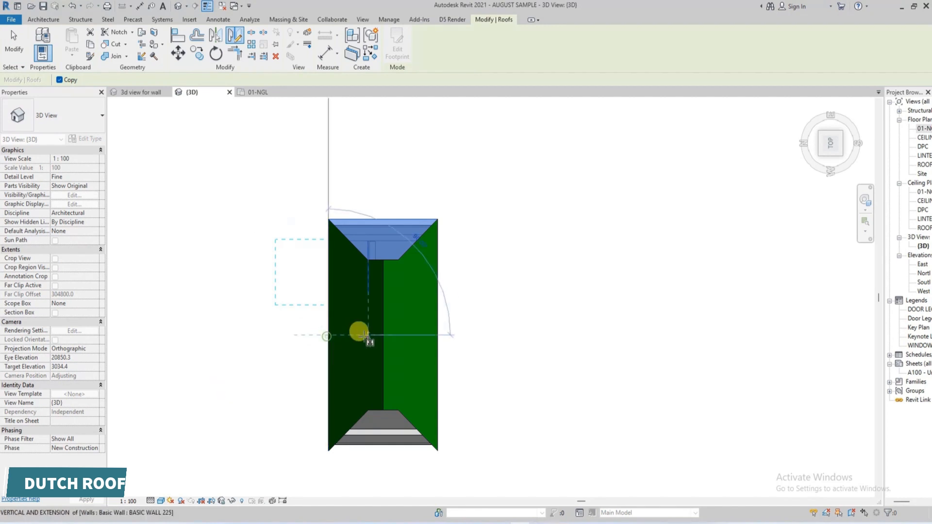
click(368, 336)
click(586, 335)
- Start an in-place model in the Casework category with the default name, facing the left gable opening
scroll(457, 278, down, 2)
drag(829, 150, 809, 421)
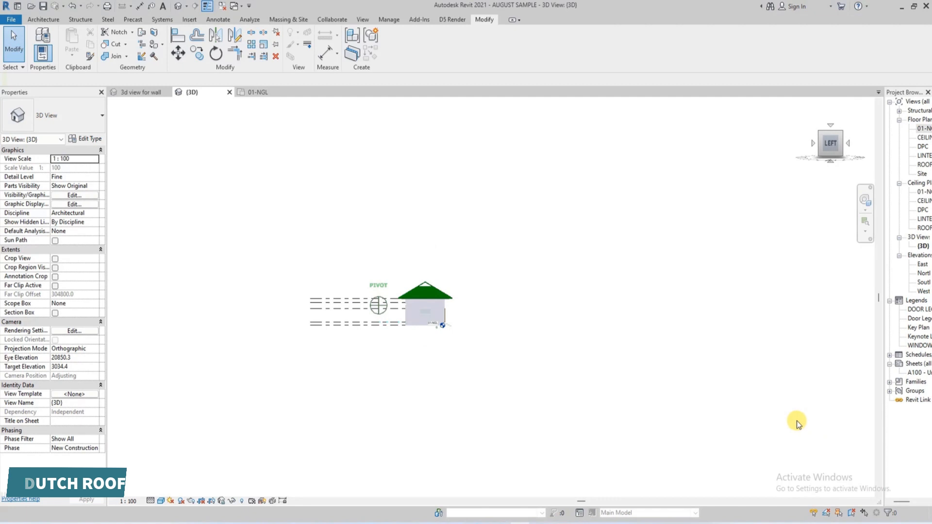
scroll(425, 291, up, 8)
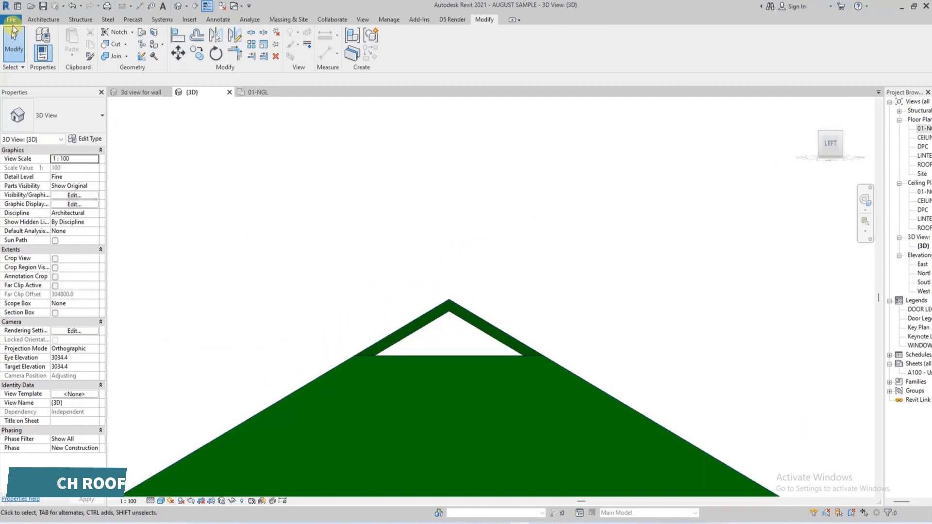
click(44, 20)
click(114, 55)
click(139, 95)
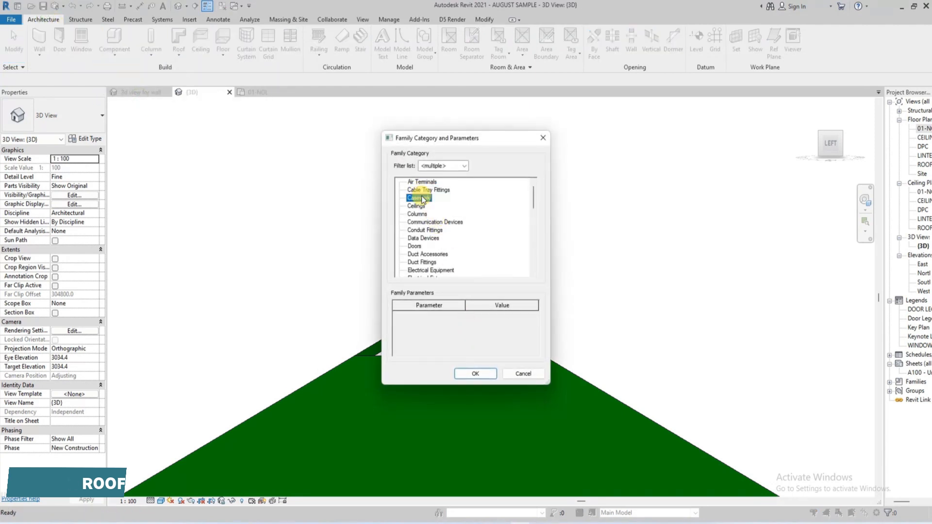
click(471, 374)
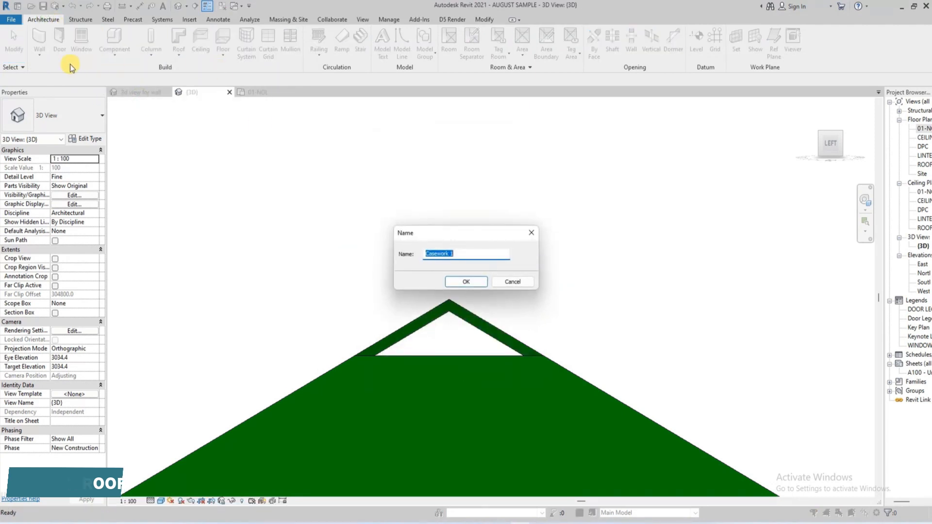
click(466, 282)
- Start an extrusion on the roof's vertical gable face and sketch a triangle along the outer roof edges and the opening's base
click(75, 36)
click(417, 54)
click(430, 325)
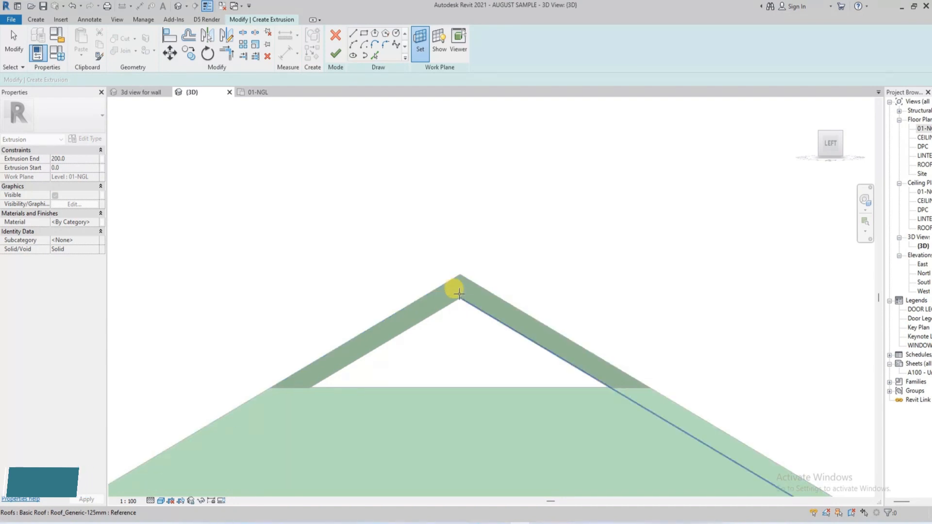
click(460, 277)
click(460, 276)
click(650, 387)
click(268, 388)
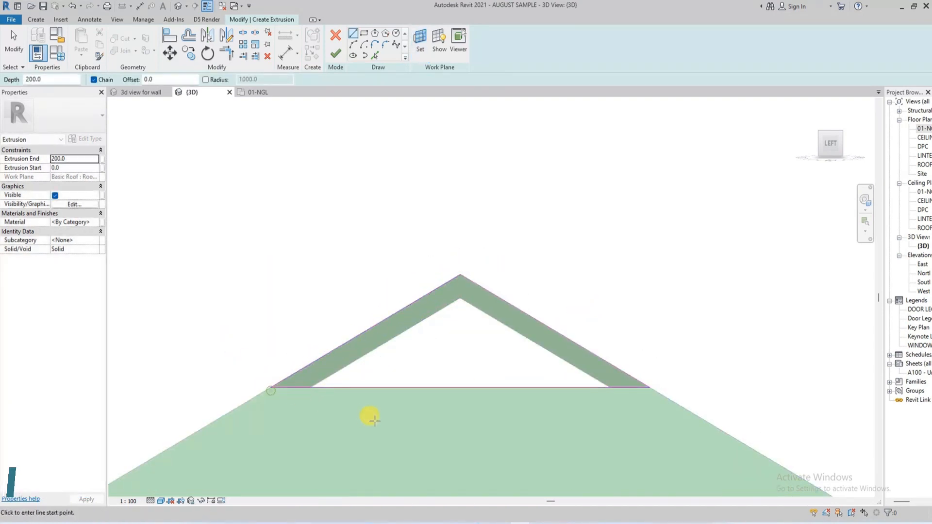
- Offset the triangle's base line upward as six successive copies spaced 75 mm apart
click(189, 45)
click(218, 80)
text(756)
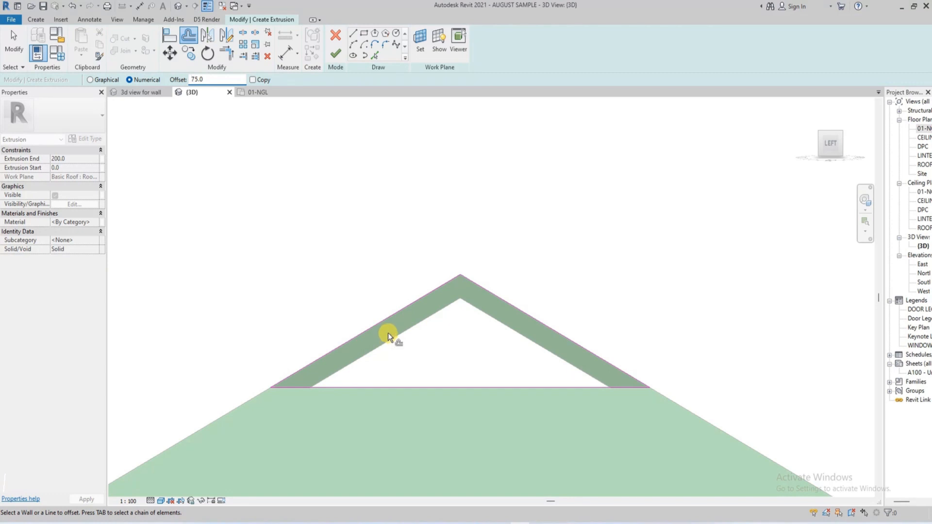
click(394, 387)
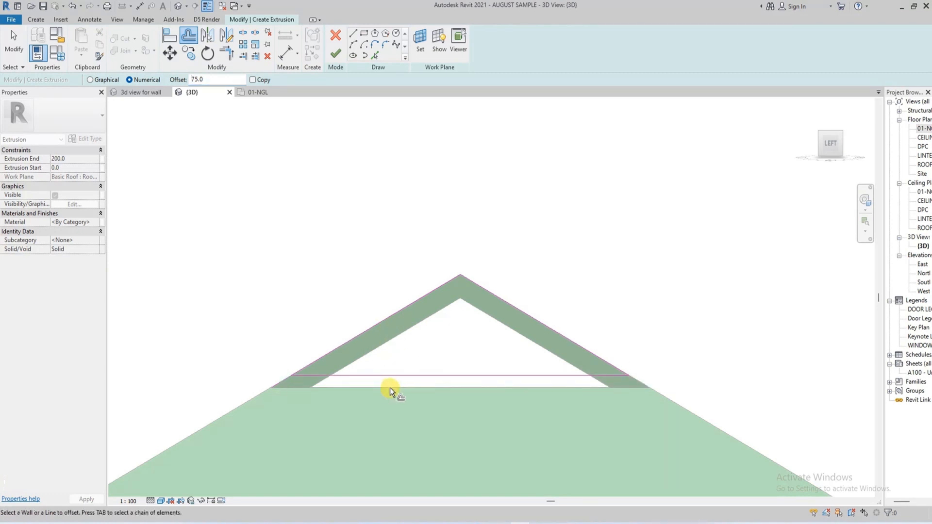
click(395, 380)
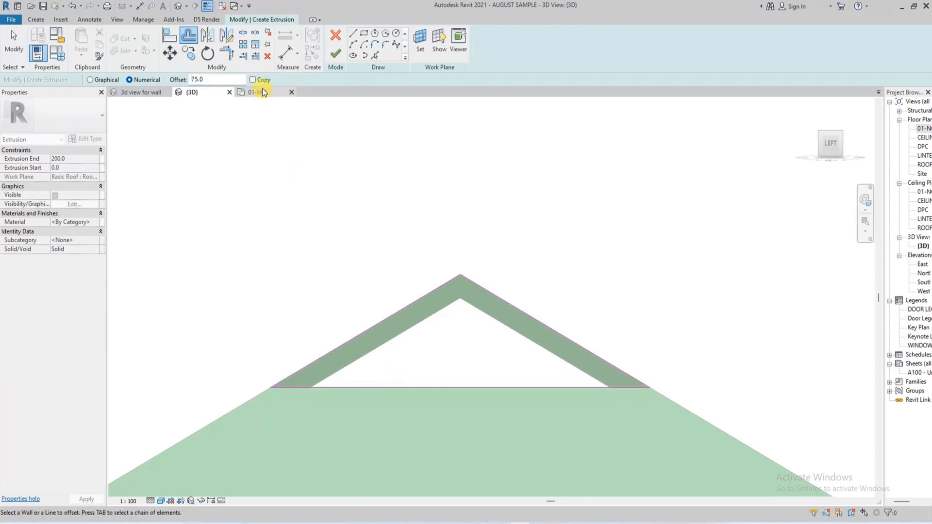
click(431, 384)
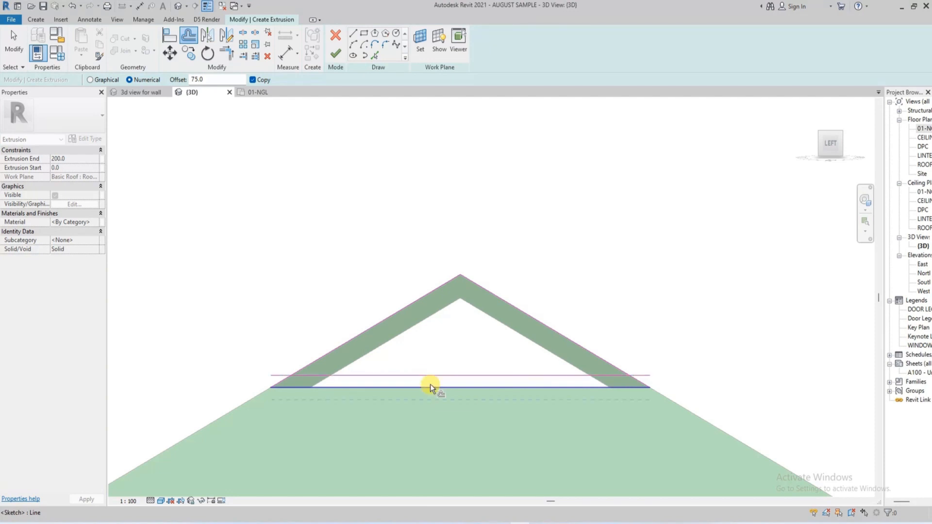
click(433, 368)
click(448, 358)
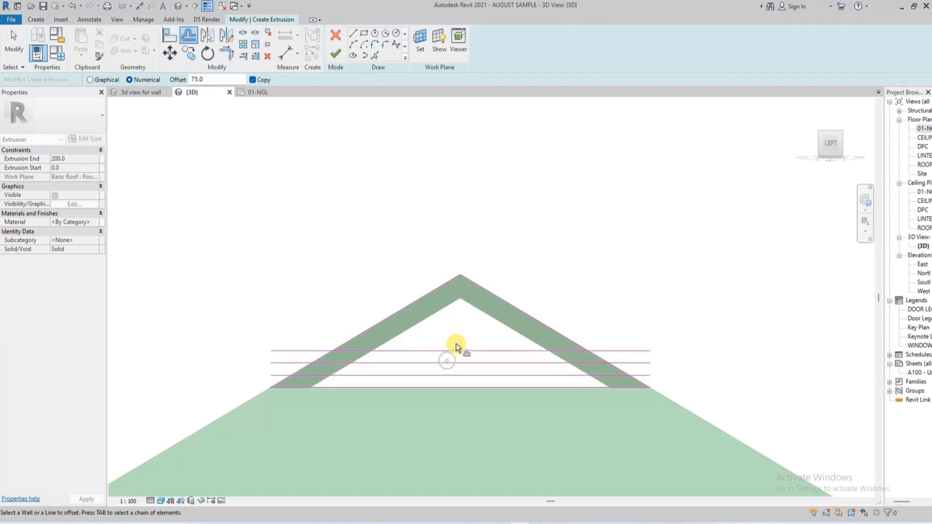
click(456, 340)
click(457, 334)
click(461, 320)
- Add sketch lines along the roof's two inner sloping edges and split each one between the horizontal lines
click(378, 57)
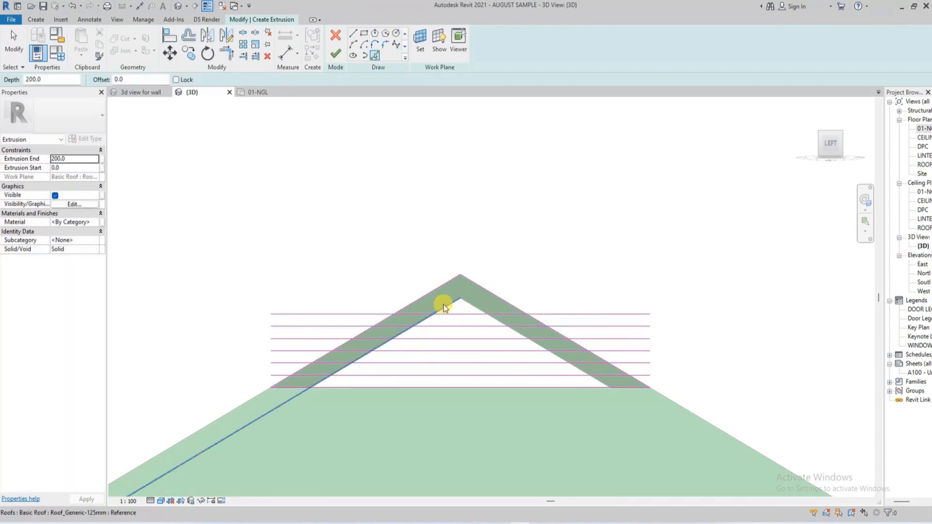
scroll(477, 308, up, 2)
click(245, 33)
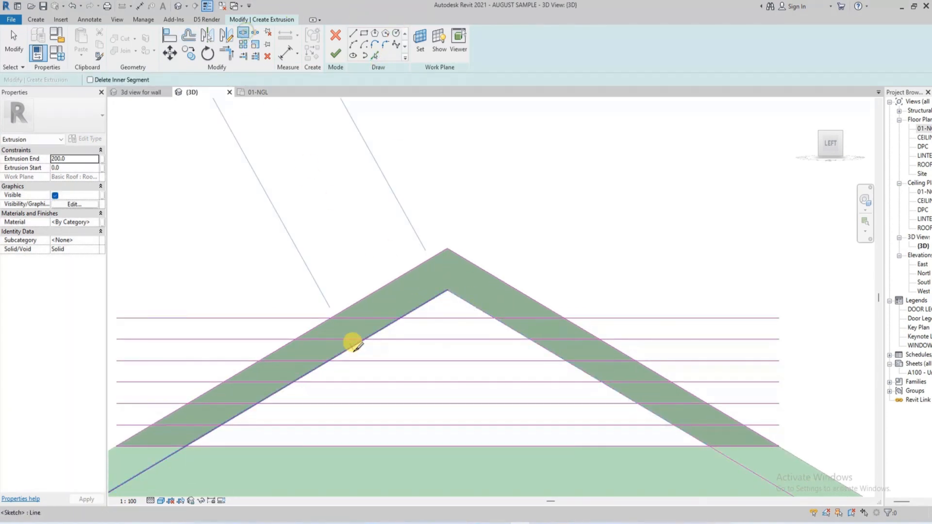
click(347, 350)
click(547, 349)
click(620, 392)
click(275, 393)
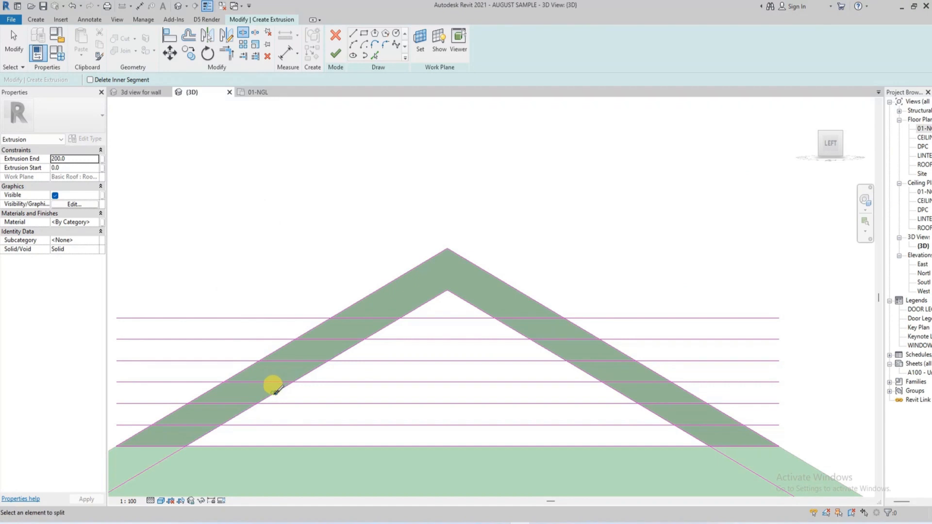
- Trim the horizontal lines and inner sloping segments to corners so they form closed louver openings inside the triangle
click(228, 53)
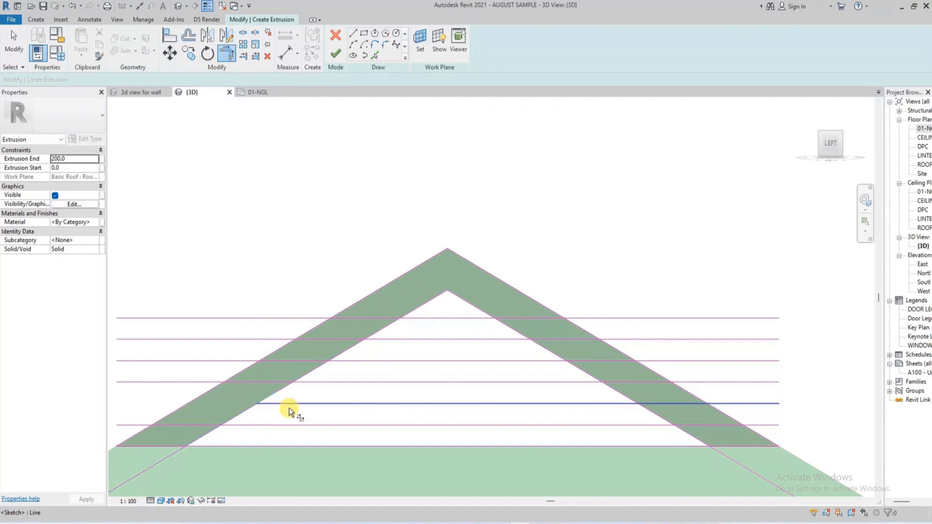
click(250, 426)
click(656, 414)
click(633, 426)
click(621, 403)
click(650, 411)
click(584, 369)
click(567, 382)
click(541, 361)
click(577, 369)
click(340, 361)
click(307, 374)
click(411, 339)
click(384, 331)
click(415, 318)
click(510, 328)
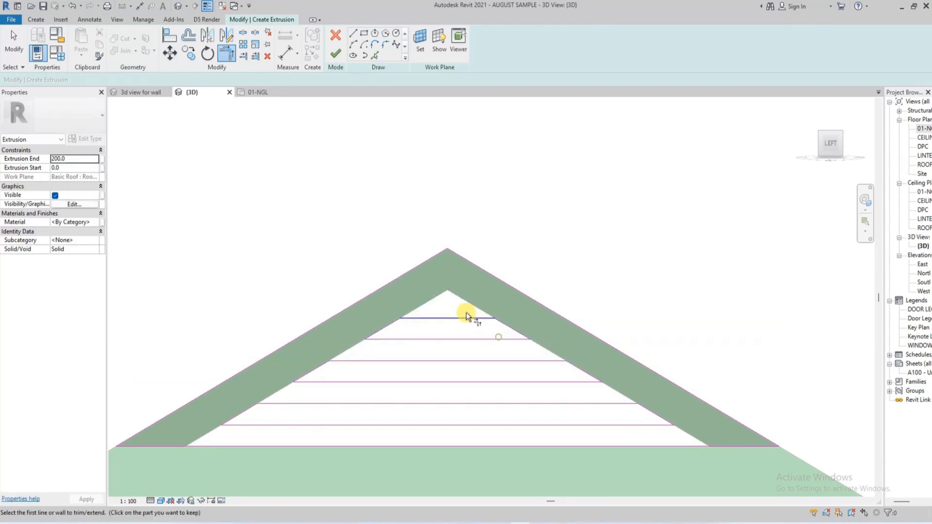
- Set the extrusion end to 25 mm, then finish the louver extrusion and the in-place model
scroll(423, 287, down, 3)
click(84, 159)
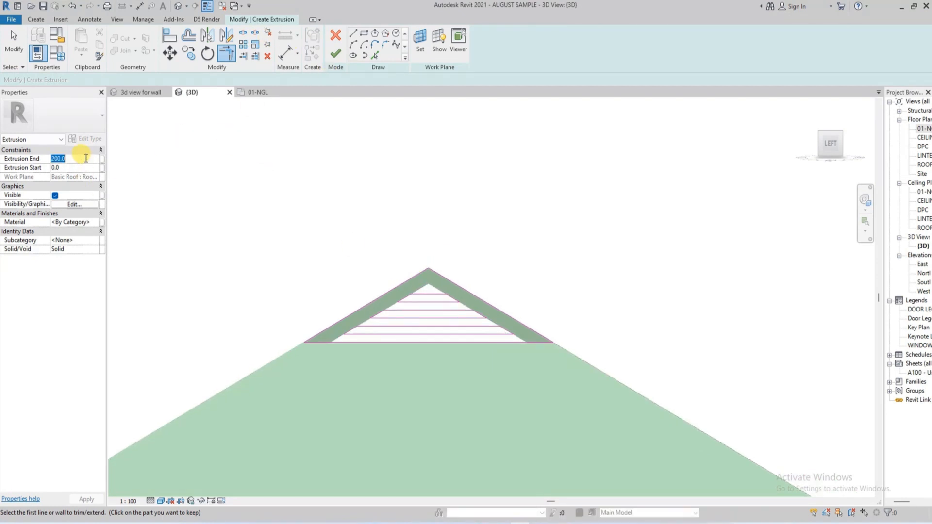
text(25)
key(Return)
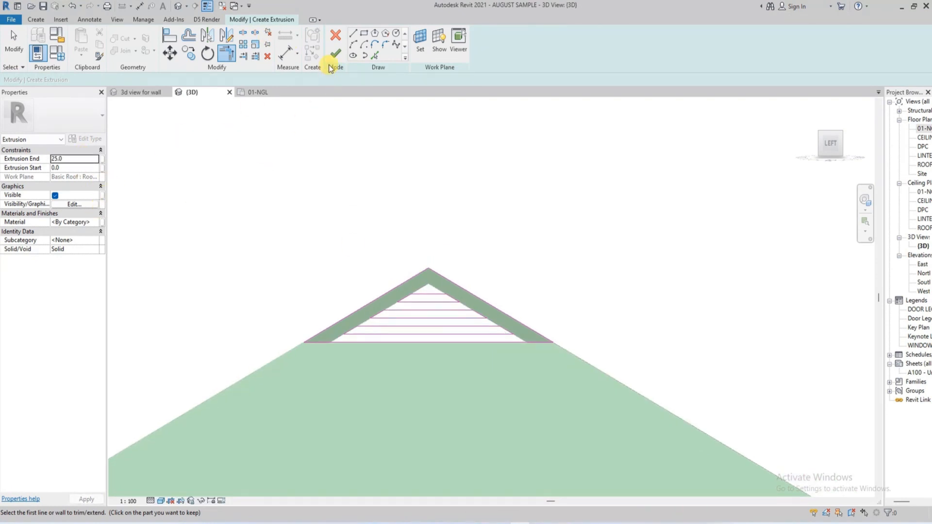
click(335, 54)
click(312, 254)
scroll(313, 254, down, 4)
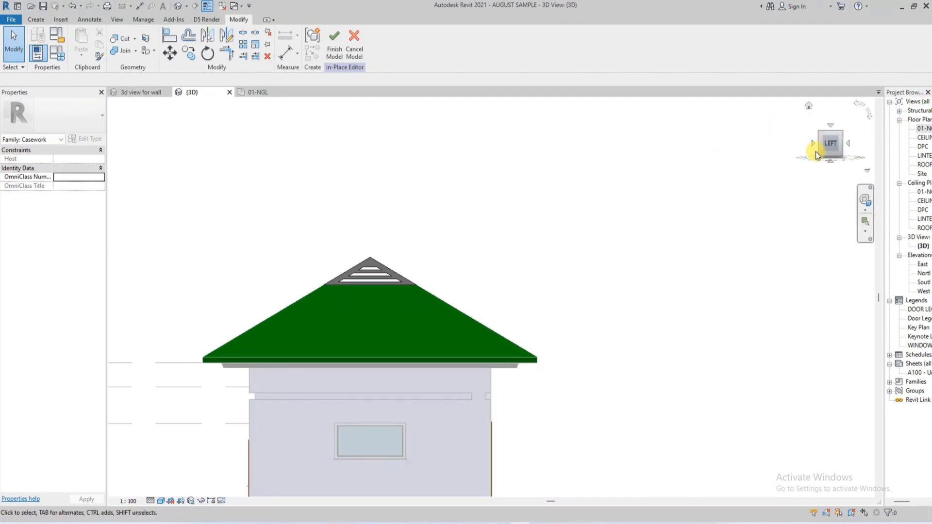
click(333, 54)
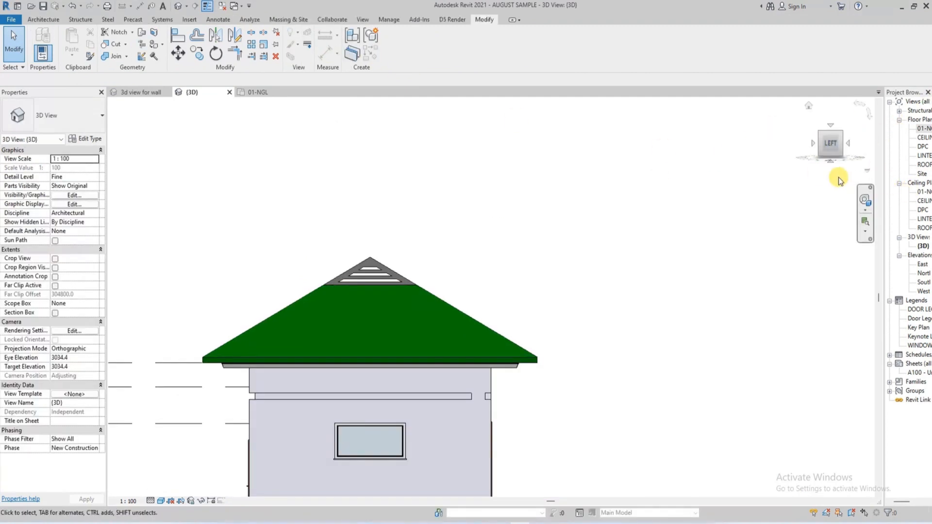
- Copy the gable louver without constraint from its top corner to the ridge end at the opposite side of the roof
click(821, 134)
scroll(134, 212, up, 3)
shift+middle_drag(134, 213, 720, 210)
click(148, 275)
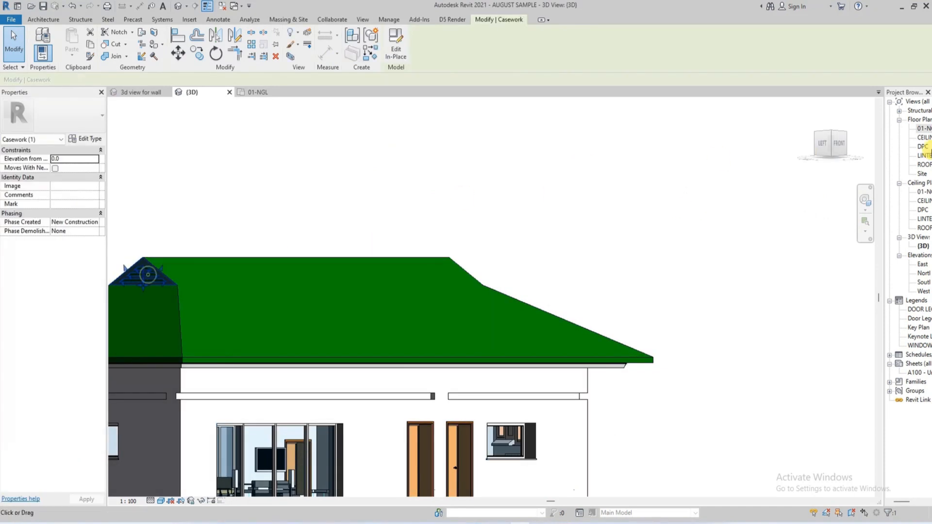
click(834, 143)
click(203, 56)
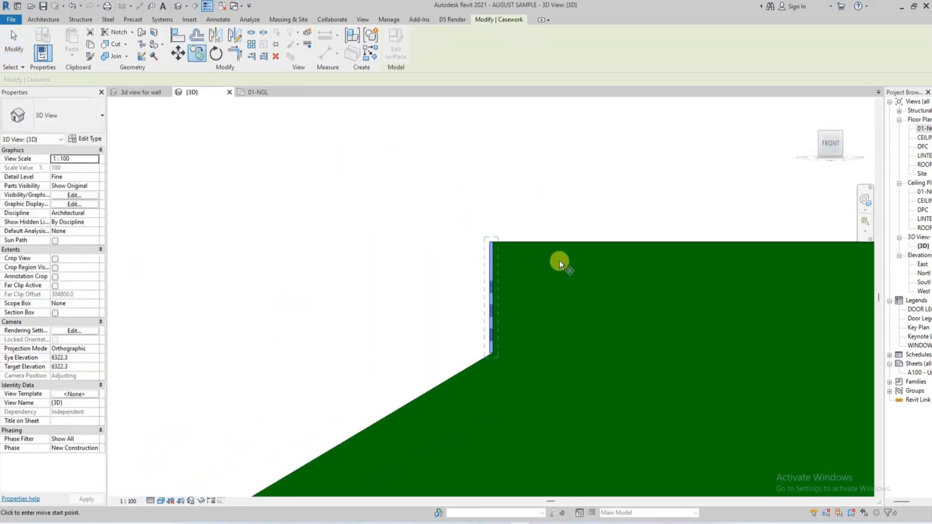
scroll(590, 253, up, 4)
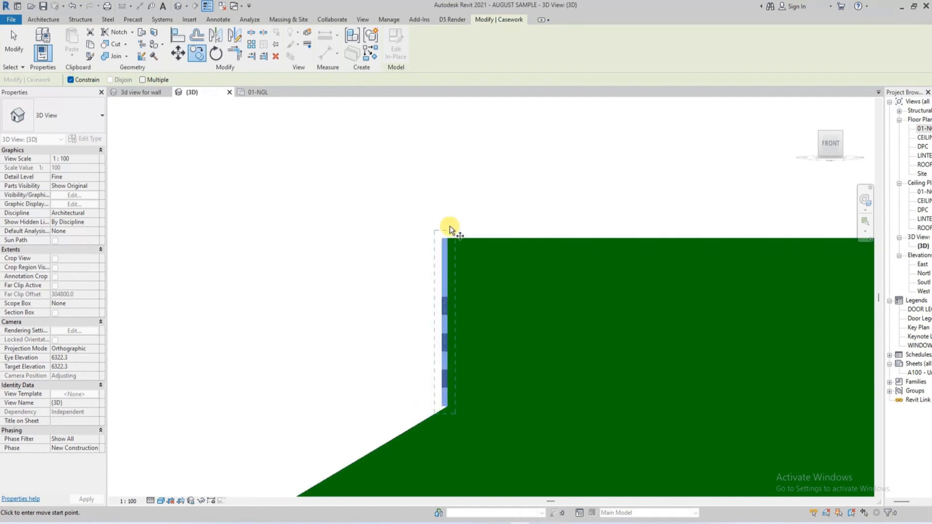
click(444, 240)
scroll(444, 235, down, 5)
middle_drag(734, 269, 408, 312)
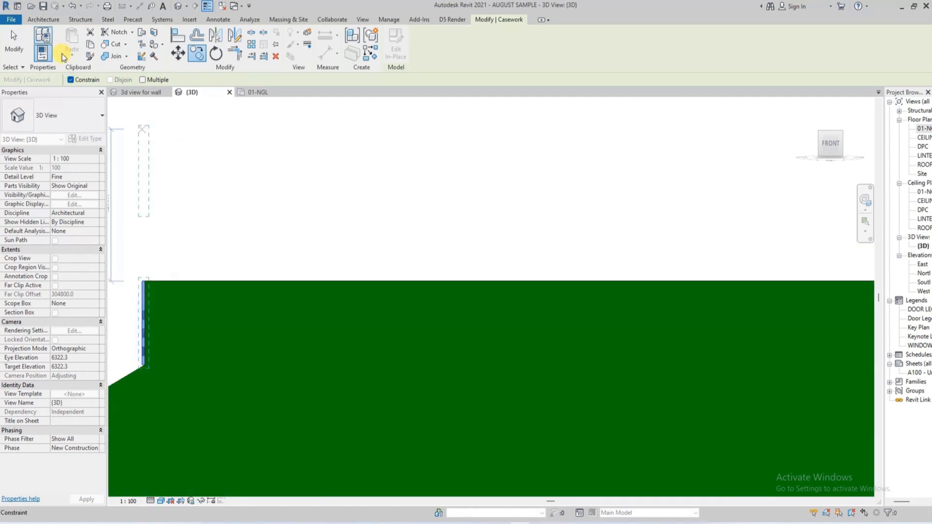
click(74, 83)
middle_drag(602, 284, 163, 325)
middle_drag(584, 326, 159, 299)
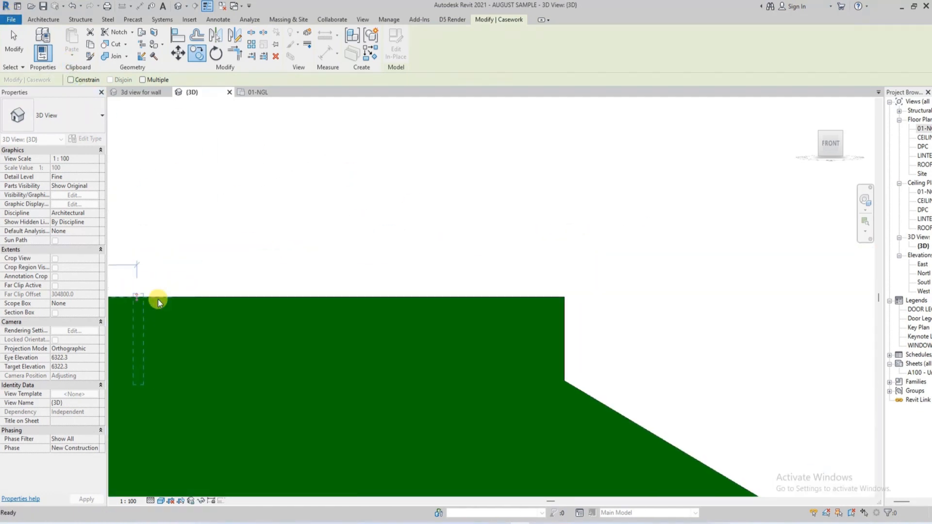
scroll(556, 300, up, 2)
click(575, 291)
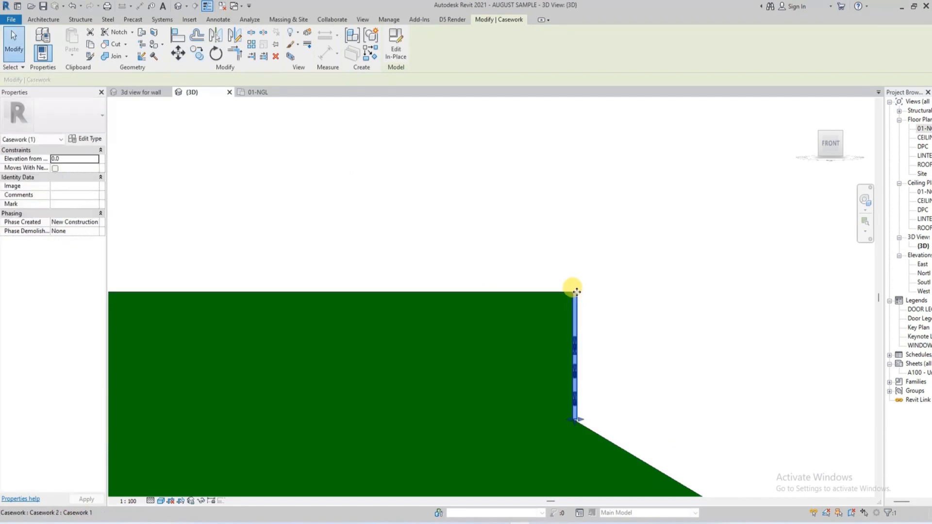
- Inspect the completed Dutch roof in 3D and consult the roof types reference image for the mansard roof
key(Escape)
scroll(576, 302, down, 3)
drag(824, 150, 597, 366)
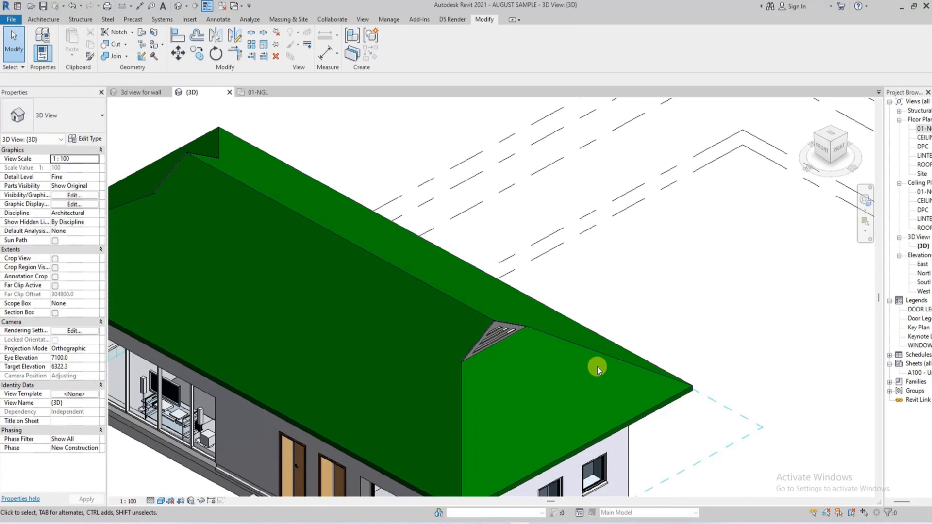
scroll(443, 320, down, 3)
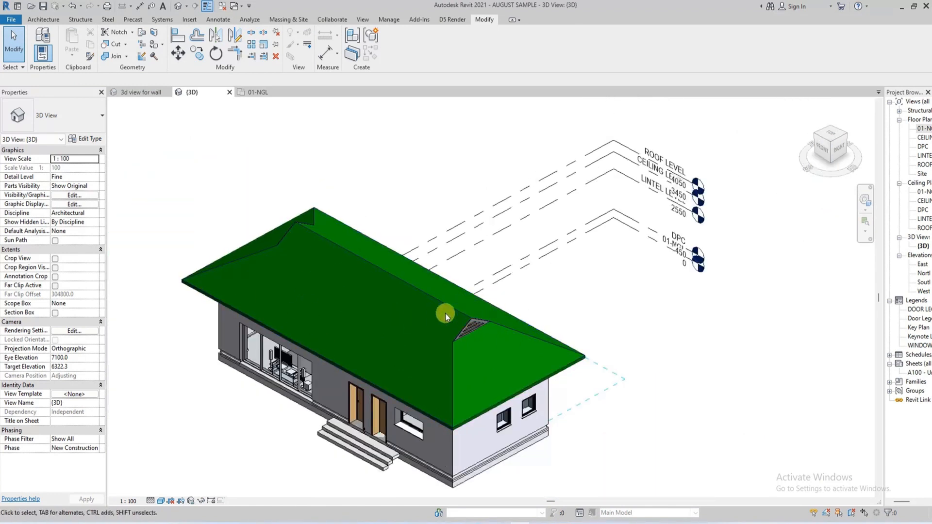
click(540, 523)
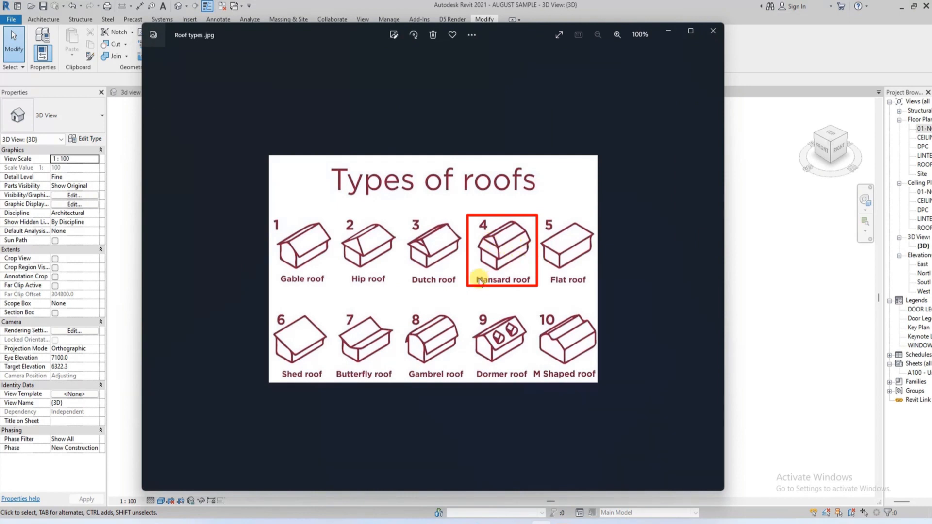
click(713, 33)
- Delete the gable louver and the sloped end pieces at both ends of the Dutch roof
scroll(449, 328, up, 3)
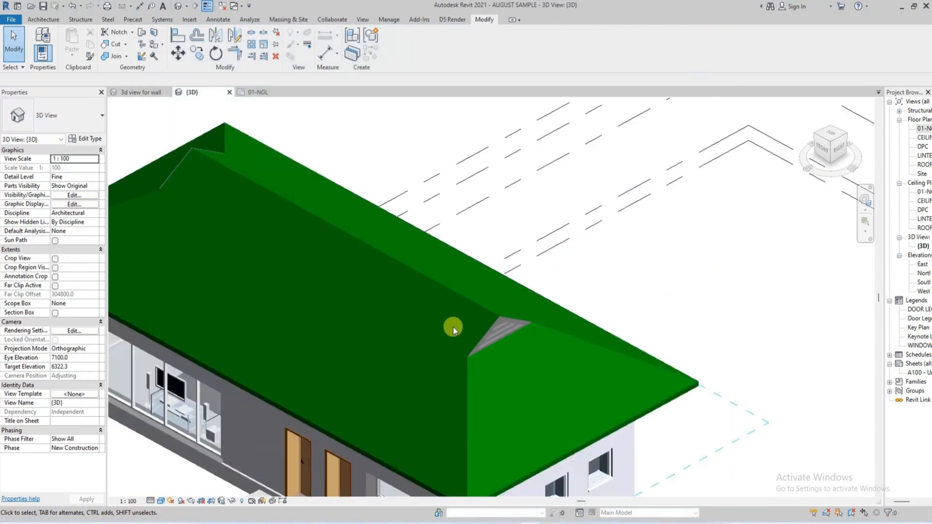
click(491, 335)
key(Delete)
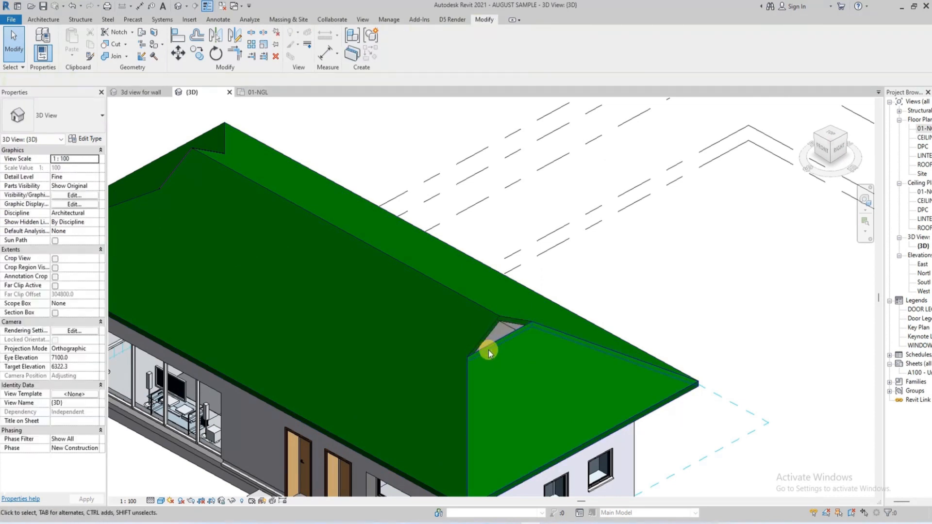
click(488, 351)
key(Delete)
click(170, 172)
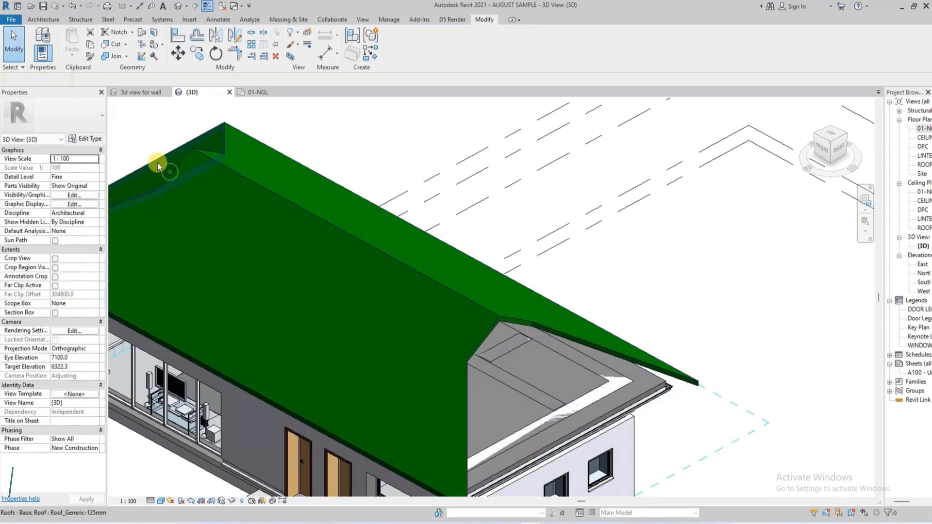
key(Delete)
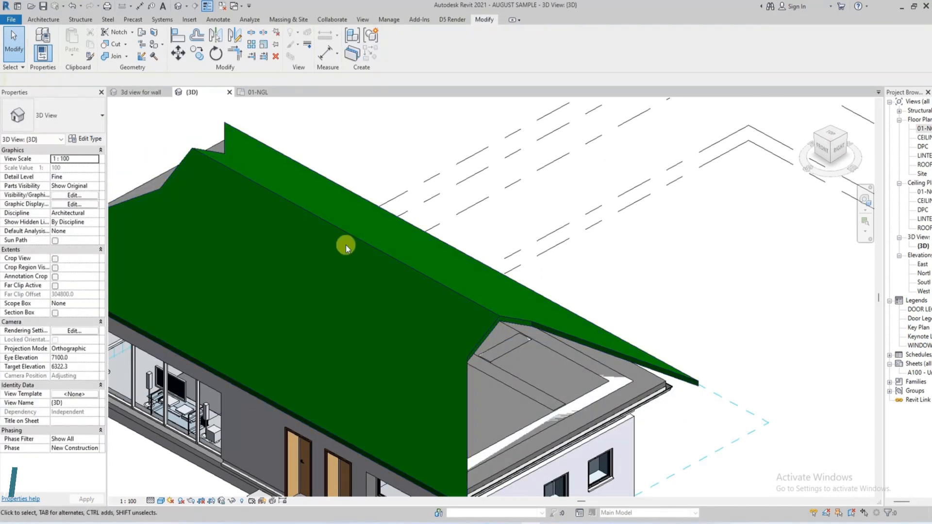
- Edit the main roof's footprint in the top view and delete the notched boundary lines at both short ends
click(440, 281)
click(836, 136)
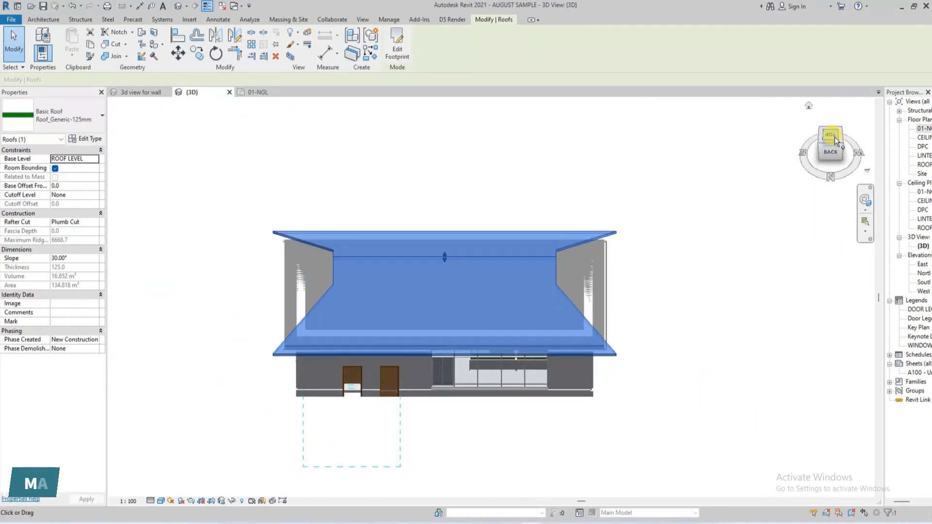
click(832, 137)
click(401, 52)
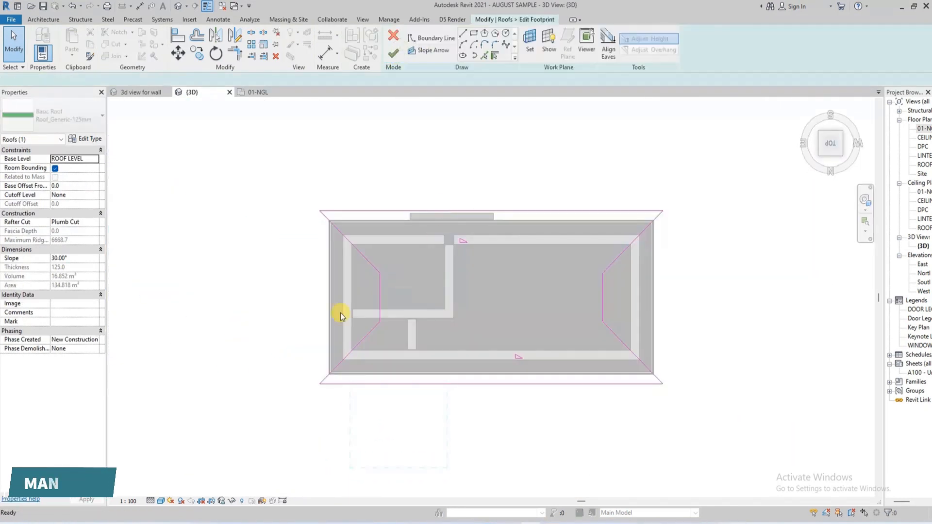
drag(659, 241, 555, 342)
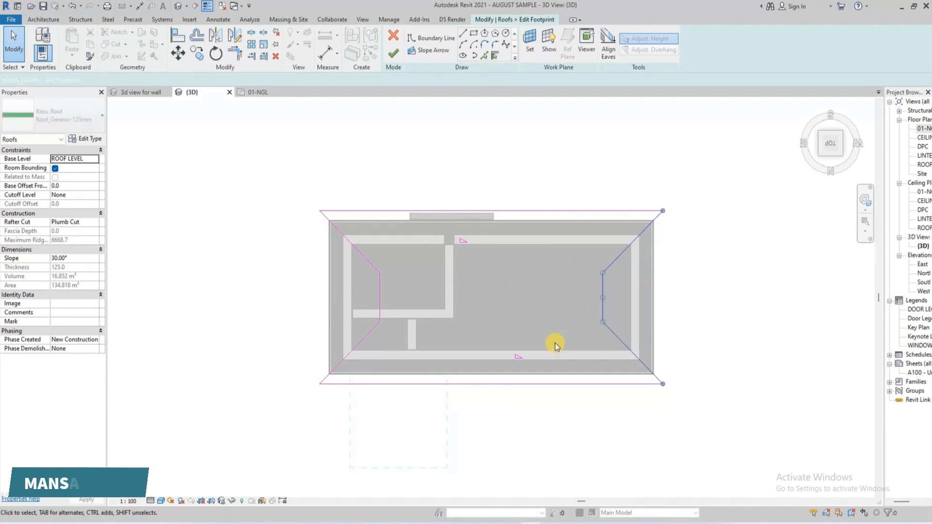
key(Delete)
drag(410, 243, 356, 349)
key(Delete)
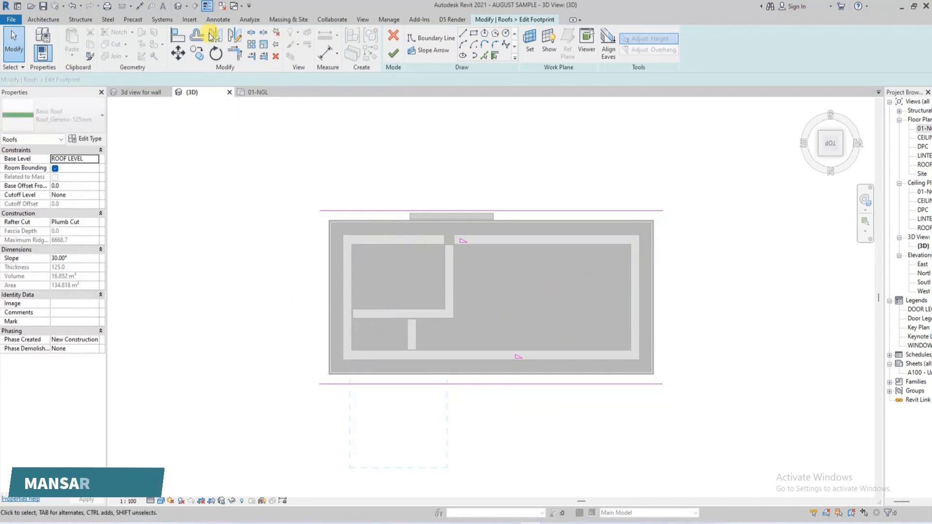
- Close both short ends of the footprint with straight slope-defining boundary lines and finish the roof
click(462, 37)
click(663, 211)
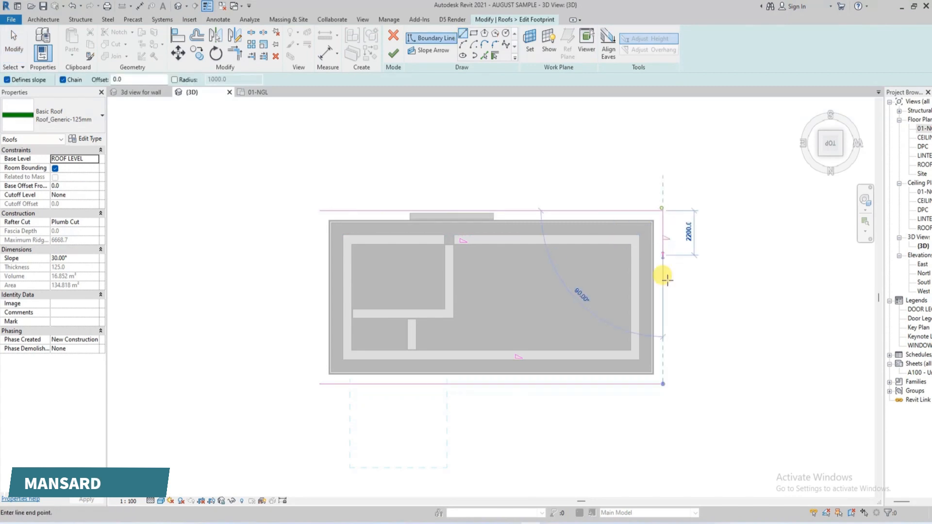
click(663, 383)
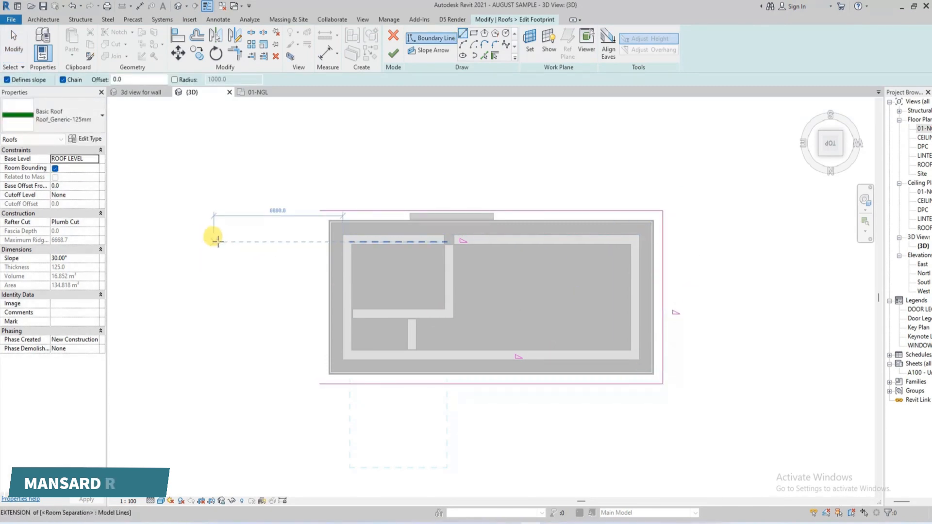
click(320, 211)
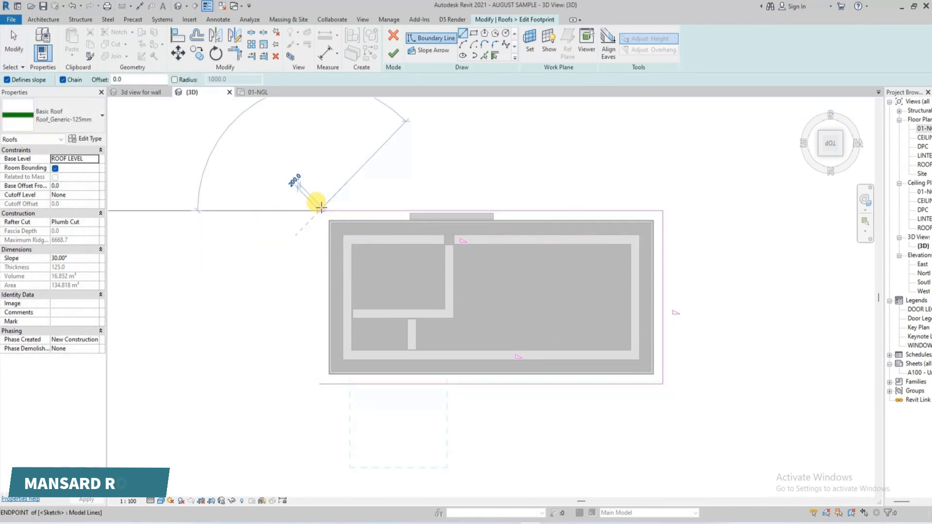
click(321, 378)
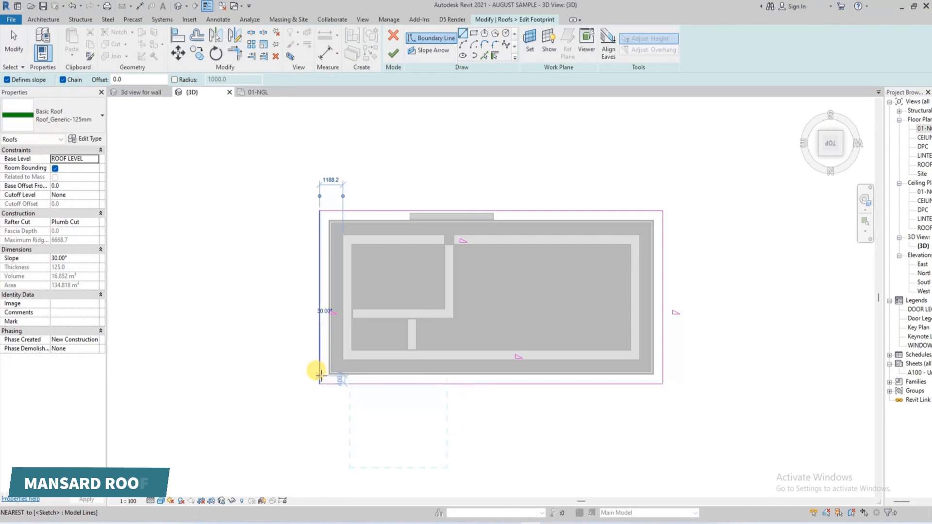
key(Escape)
key(Escape)
scroll(383, 189, down, 2)
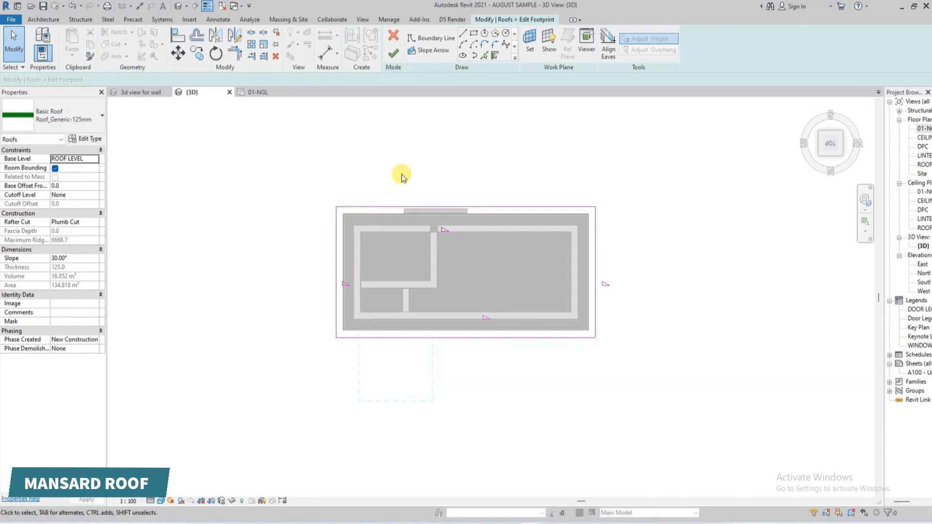
click(393, 54)
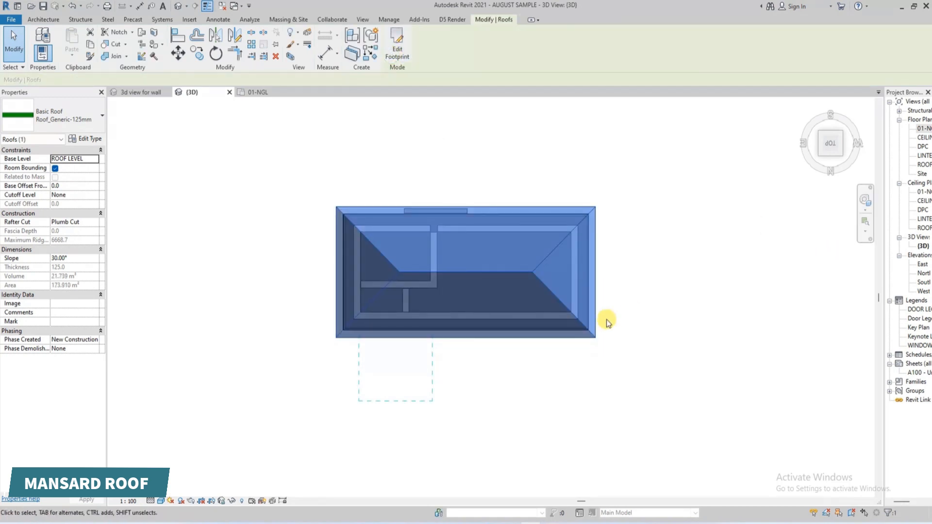
- Set the slope of the rectangular hip roof to 45°
click(828, 165)
click(830, 142)
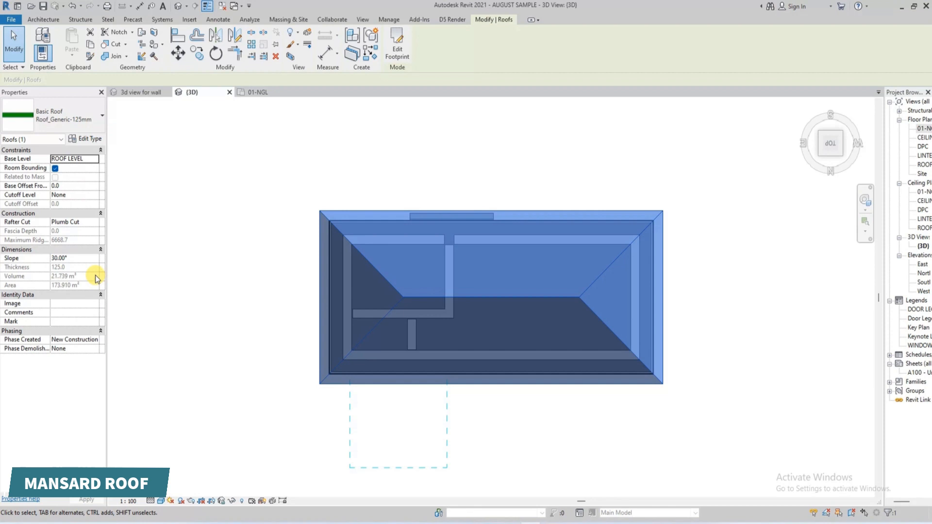
click(80, 259)
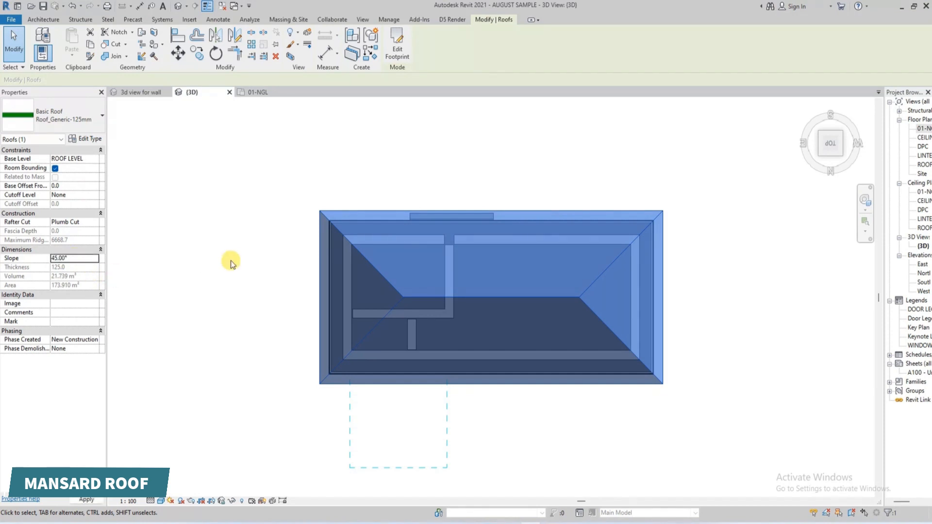
click(774, 279)
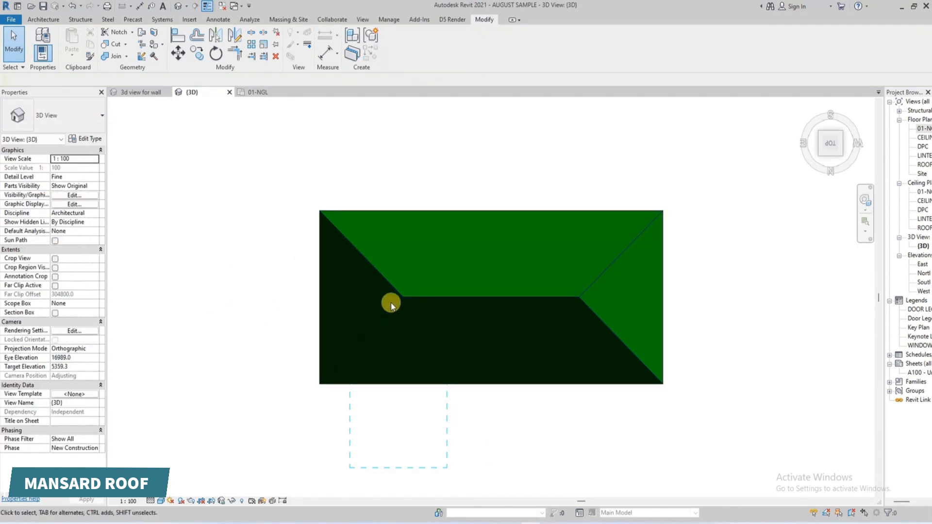
- Reopen the roof footprint and offset copies of all four boundary lines inward by 2200 mm
click(417, 291)
middle_drag(417, 291, 347, 326)
click(397, 55)
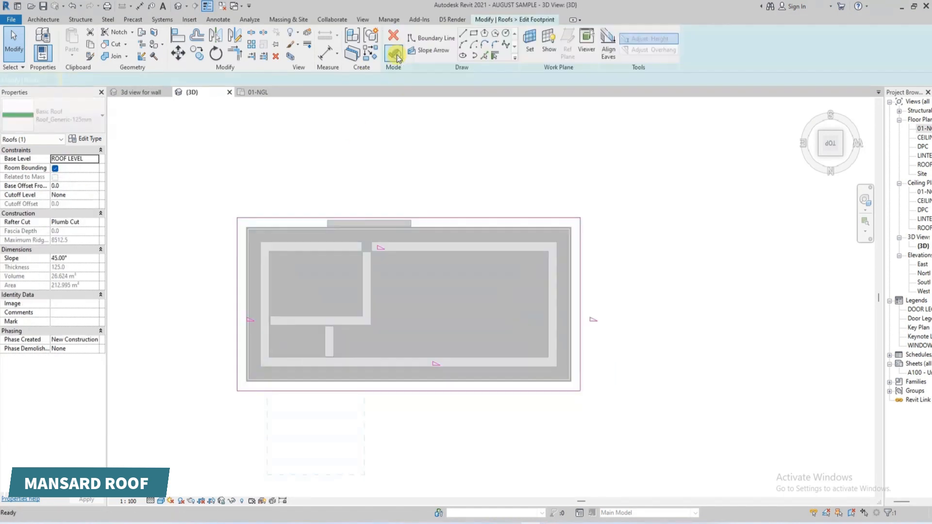
scroll(310, 292, down, 1)
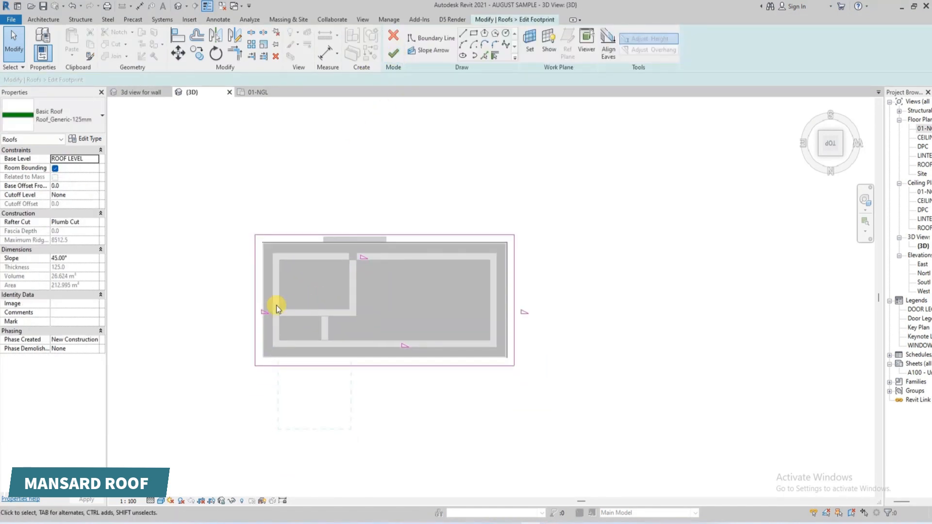
click(204, 37)
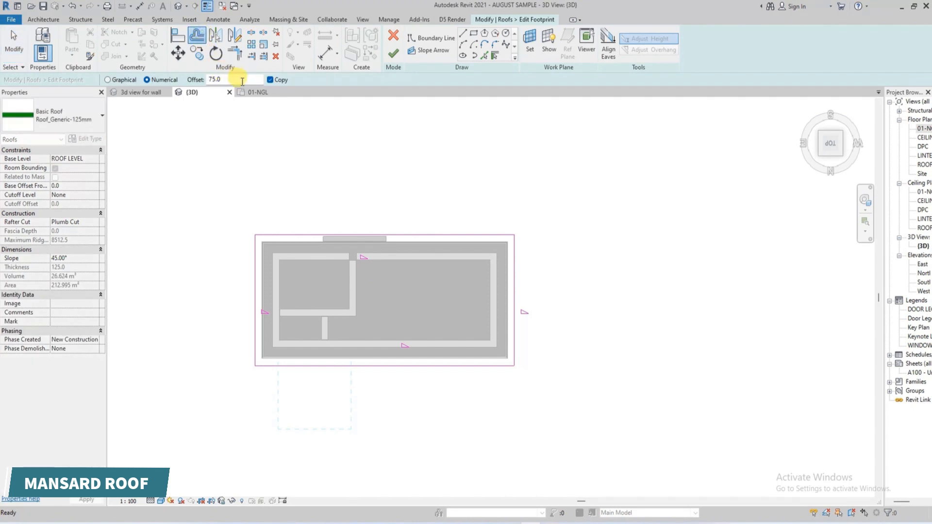
text(12)
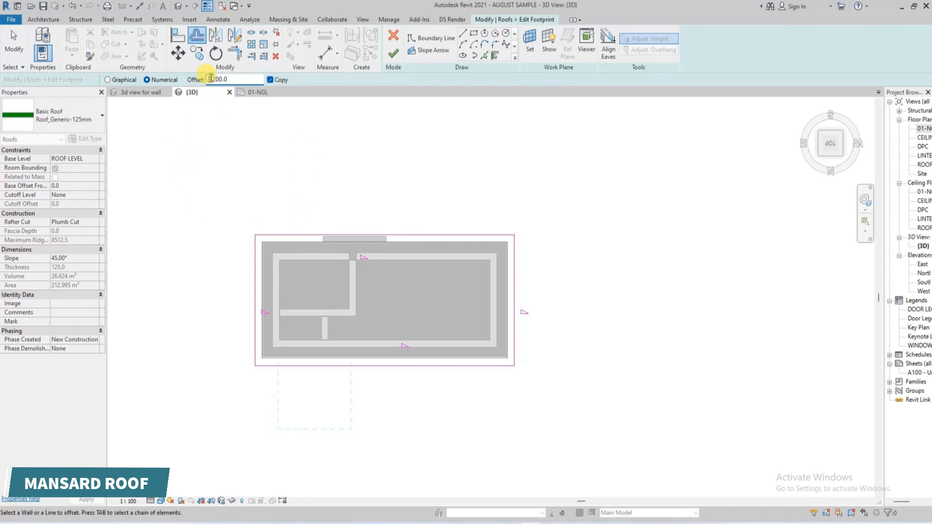
text(2)
click(423, 239)
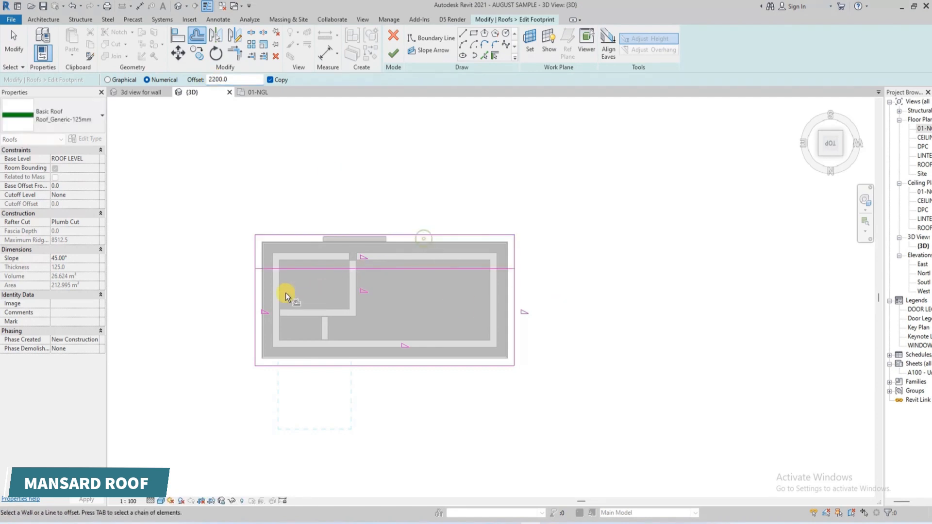
click(256, 296)
click(360, 365)
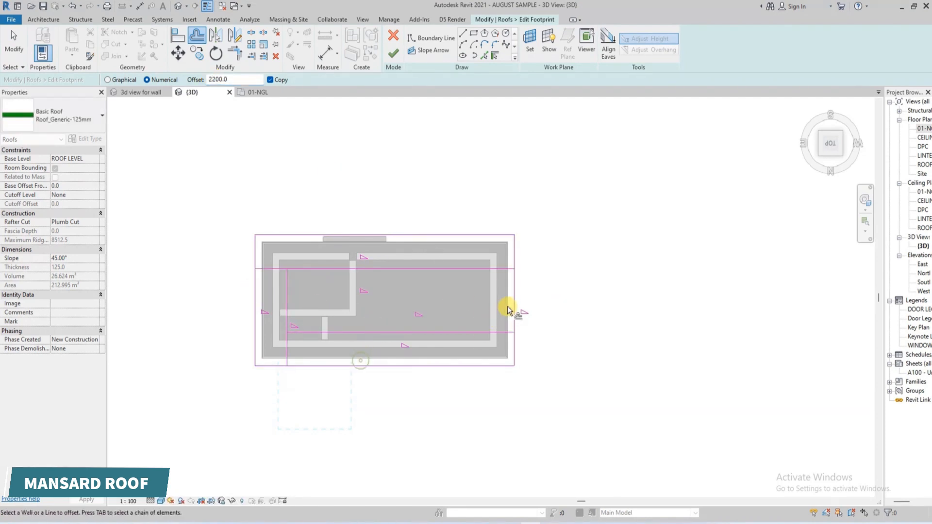
click(509, 311)
- Trim the four offset lines to corners so they form a closed inner rectangle
click(238, 54)
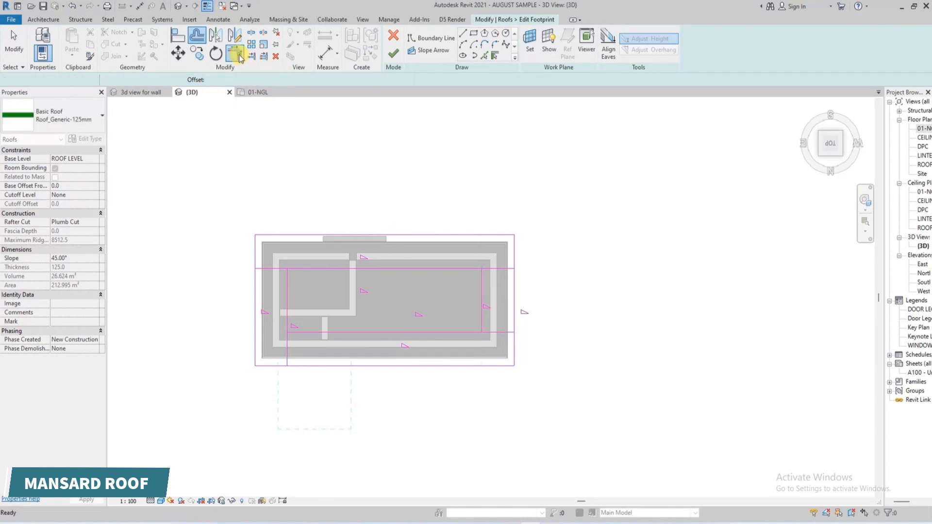
click(459, 270)
click(483, 291)
click(483, 318)
click(447, 332)
click(297, 332)
click(284, 316)
key(Escape)
key(Escape)
- Turn off Defines Slope for the four inner rectangle lines and finish the roof footprint
mouse_move(491, 257)
mouse_down()
mouse_move(326, 345)
mouse_move(273, 346)
mouse_up()
click(211, 82)
click(423, 178)
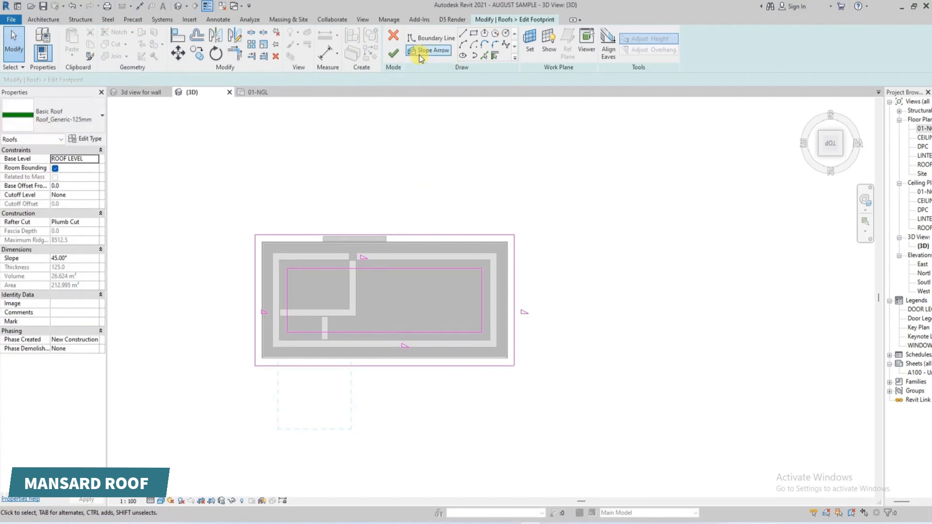
click(391, 60)
- Copy the ring-shaped lower roof to the free space beside the building in the top view
click(804, 141)
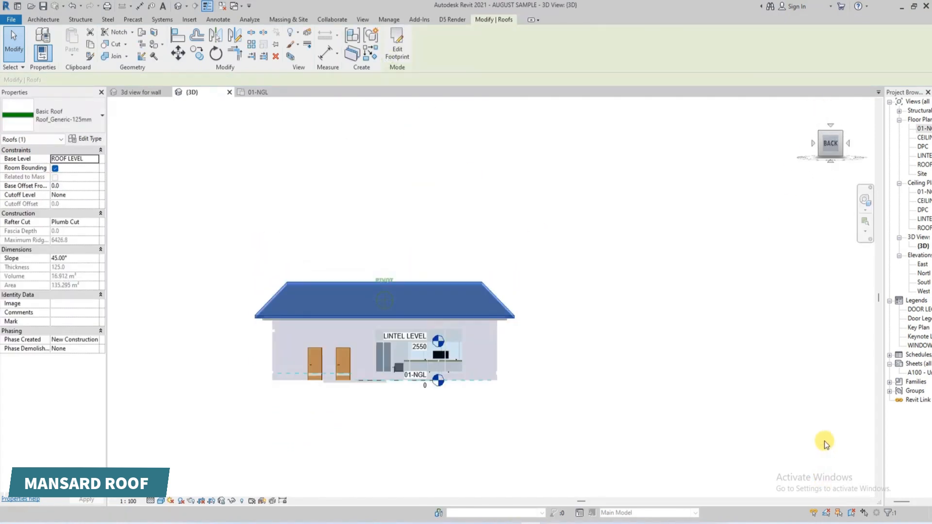
click(829, 132)
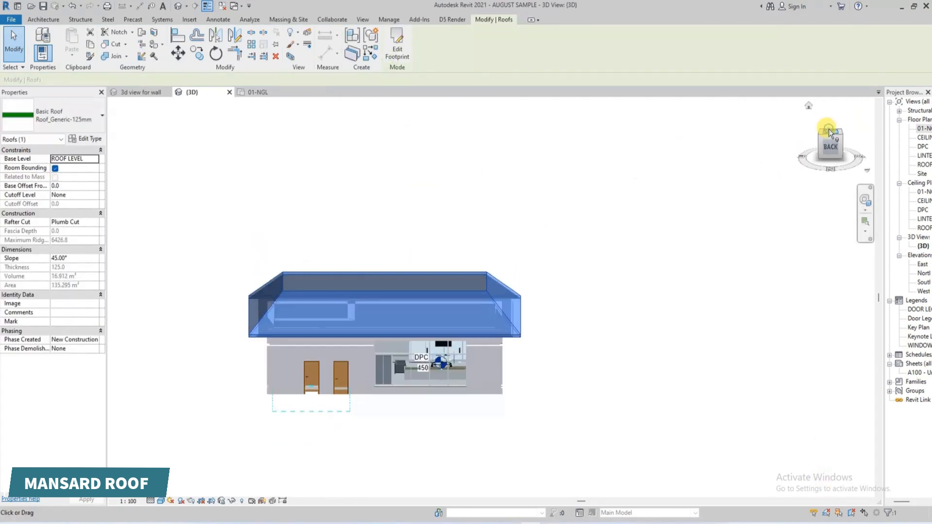
click(830, 132)
click(197, 54)
click(393, 256)
click(414, 142)
key(Escape)
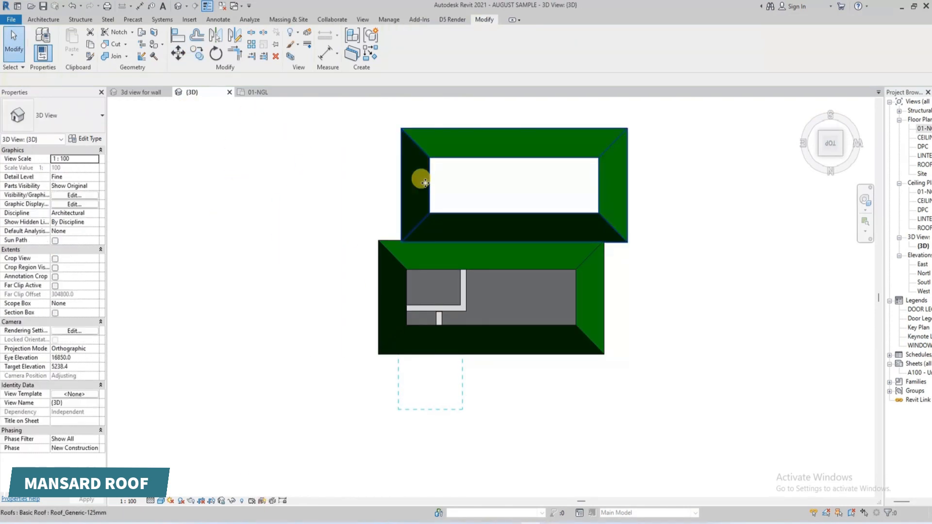
- Edit the copied roof's footprint and delete all of its boundary lines
click(430, 193)
click(400, 45)
drag(683, 124, 299, 315)
key(Delete)
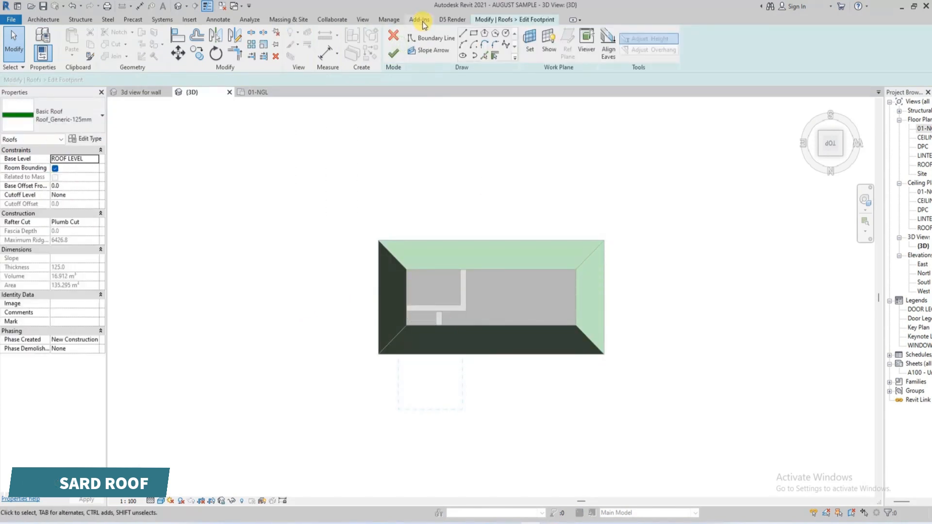
- Draw a slope-defining rectangular boundary along the lower roof's inner opening and finish the copied roof's footprint
click(474, 34)
scroll(422, 287, up, 2)
click(396, 261)
click(656, 355)
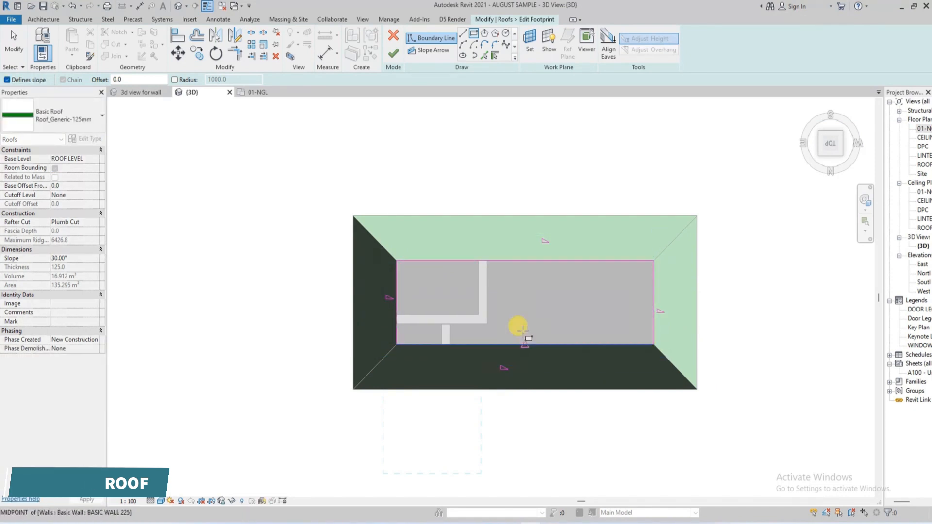
key(Escape)
key(Escape)
scroll(526, 333, down, 1)
scroll(526, 333, down, 2)
middle_drag(523, 313, 452, 313)
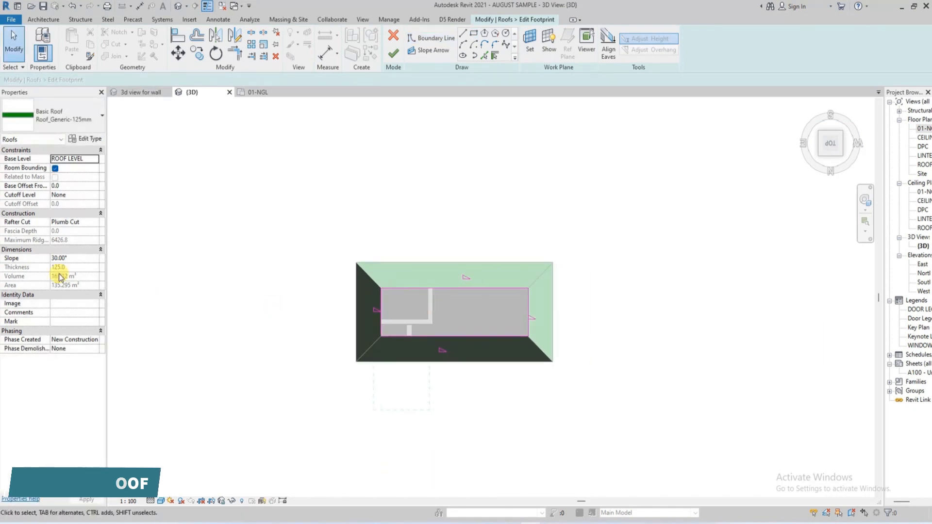
click(393, 52)
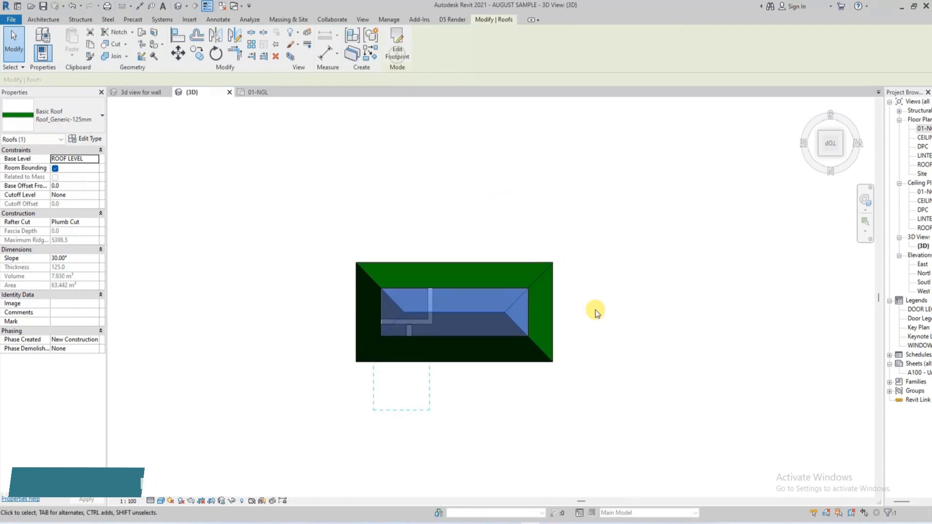
- Set the upper roof's base offset from the roof level to 1800 mm
mouse_move(840, 128)
mouse_down()
mouse_move(827, 139)
mouse_move(824, 462)
mouse_move(839, 433)
mouse_up()
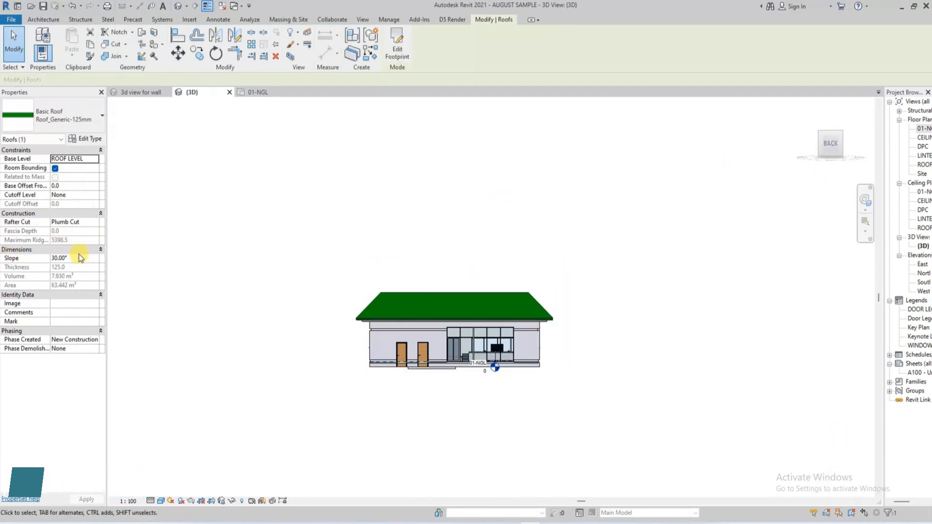
click(76, 186)
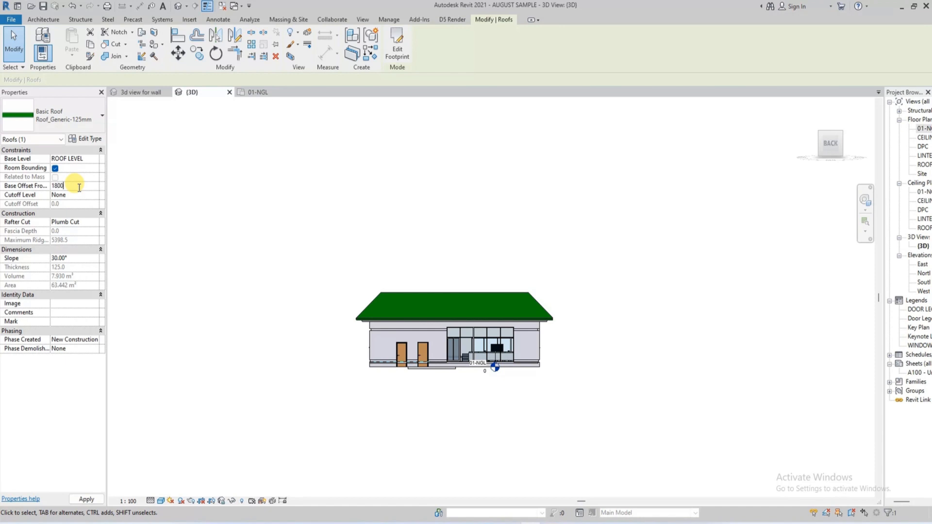
key(Return)
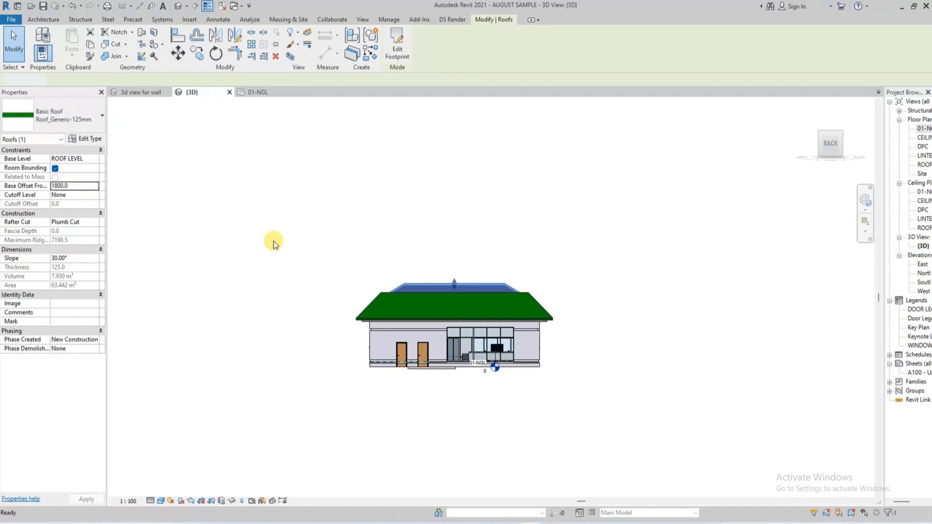
- Raise the upper roof clear of the lower ring by setting its base offset to 3000 mm
double_click(377, 321)
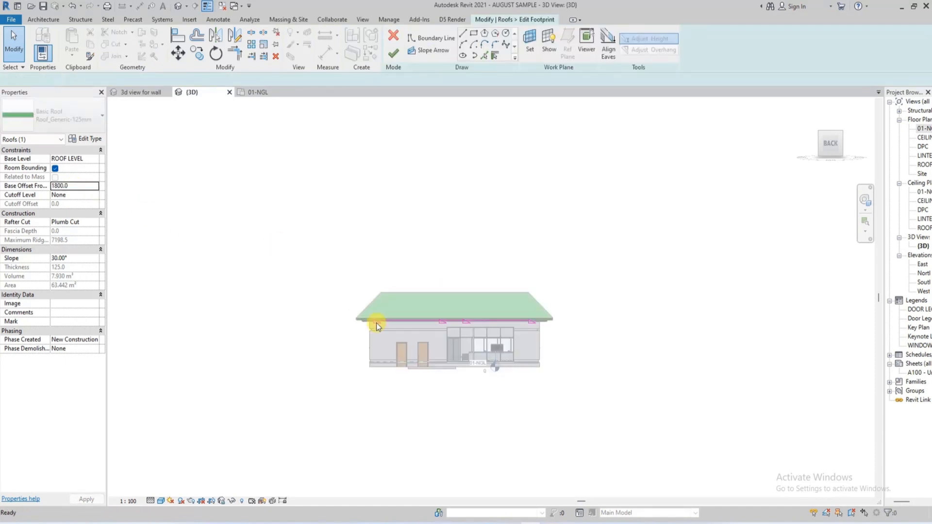
click(392, 58)
click(86, 259)
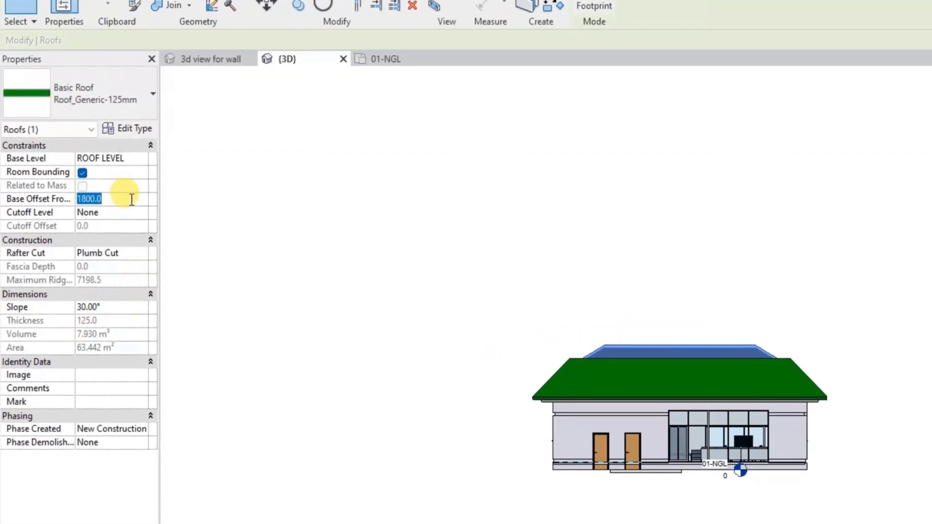
text(3000)
key(Return)
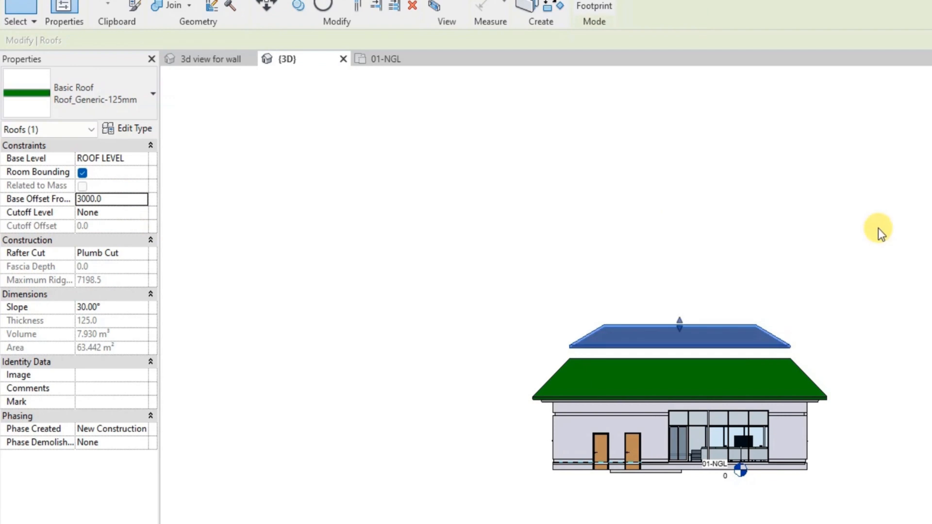
- Move the upper roof down so its lower corner meets the top corner of the lower roof
scroll(596, 354, up, 5)
click(266, 9)
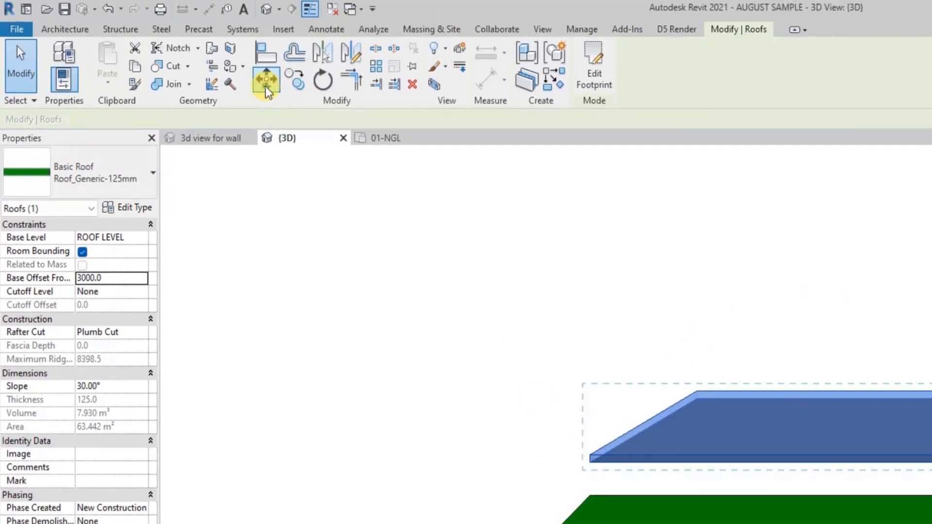
scroll(585, 501, up, 2)
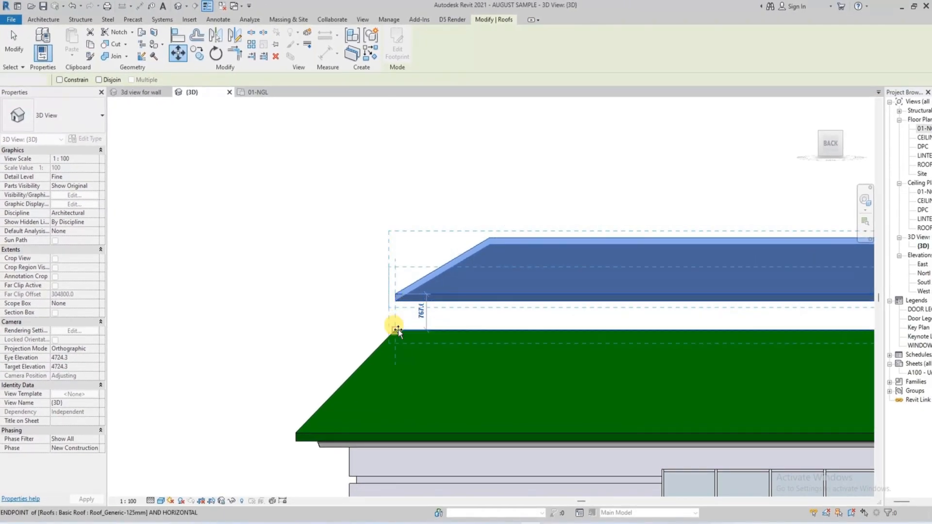
click(398, 329)
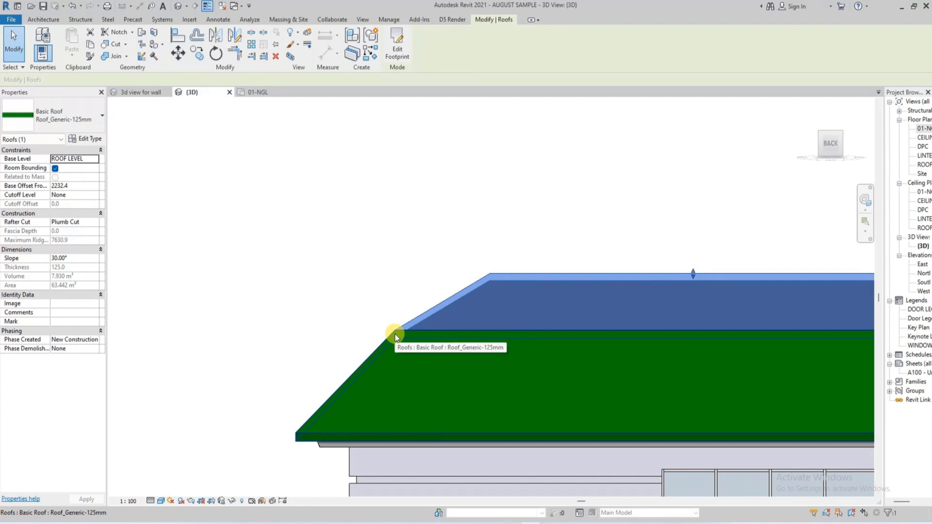
click(367, 281)
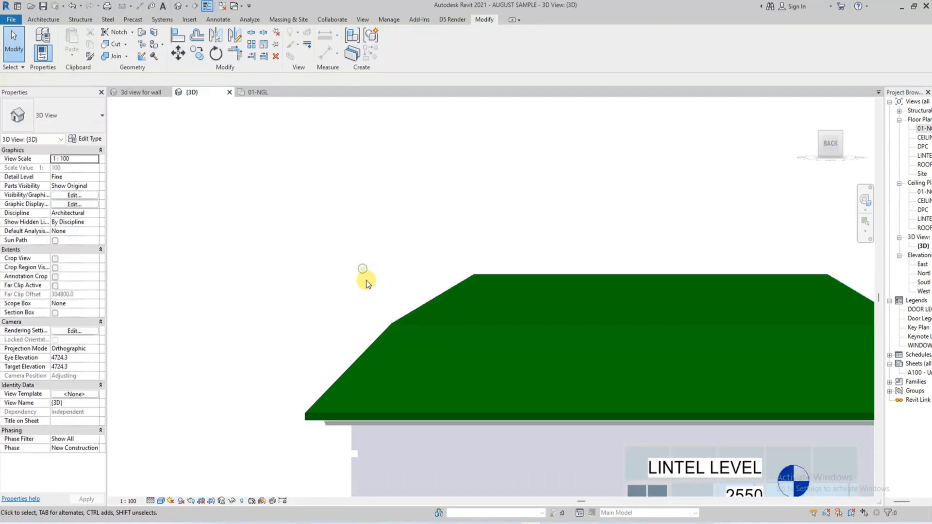
scroll(366, 281, down, 3)
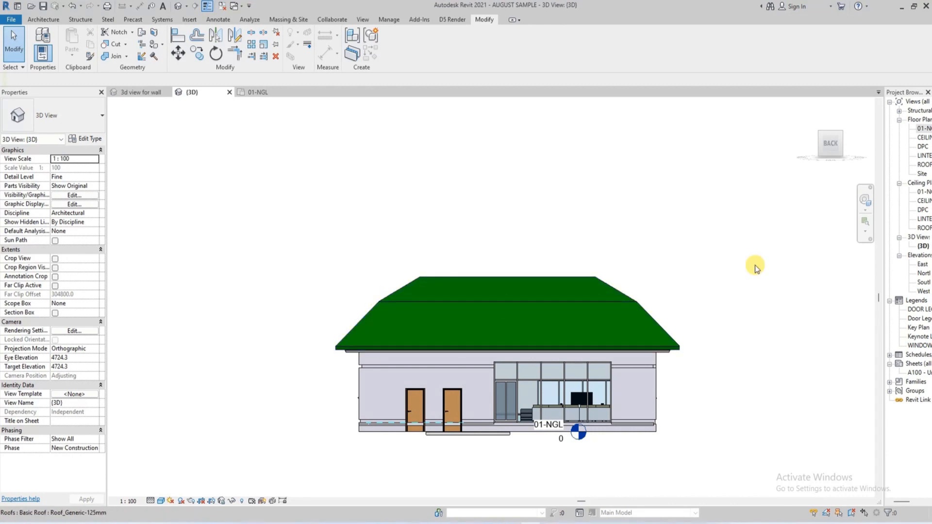
mouse_move(831, 146)
mouse_down()
mouse_move(869, 180)
mouse_move(275, 171)
mouse_move(344, 156)
mouse_move(239, 172)
mouse_move(820, 174)
mouse_move(370, 104)
mouse_move(507, 154)
mouse_move(245, 135)
mouse_move(162, 142)
mouse_move(728, 155)
mouse_move(366, 167)
mouse_move(140, 152)
mouse_move(864, 142)
mouse_move(193, 115)
mouse_move(142, 142)
mouse_move(918, 150)
mouse_move(853, 144)
mouse_move(135, 185)
mouse_move(774, 156)
mouse_move(731, 147)
mouse_move(641, 152)
mouse_move(611, 181)
mouse_move(853, 167)
mouse_move(766, 197)
mouse_move(793, 166)
mouse_move(730, 173)
mouse_move(752, 174)
mouse_up()
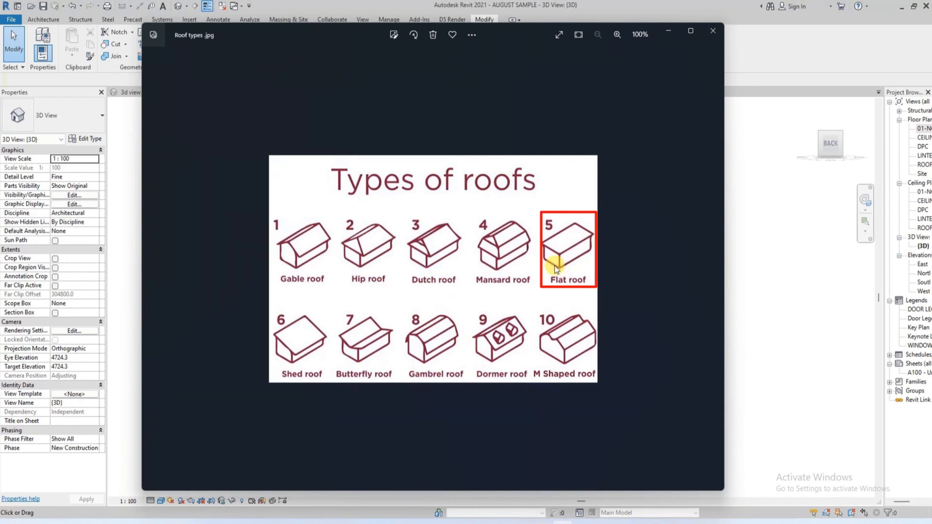
- Close the reference image and delete the mansard's upper roof in the top view
click(670, 31)
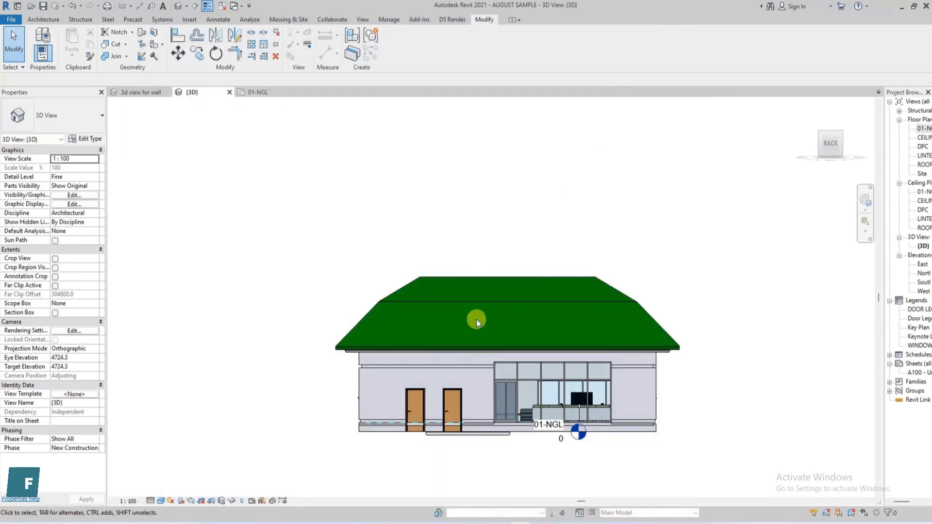
click(833, 140)
click(475, 203)
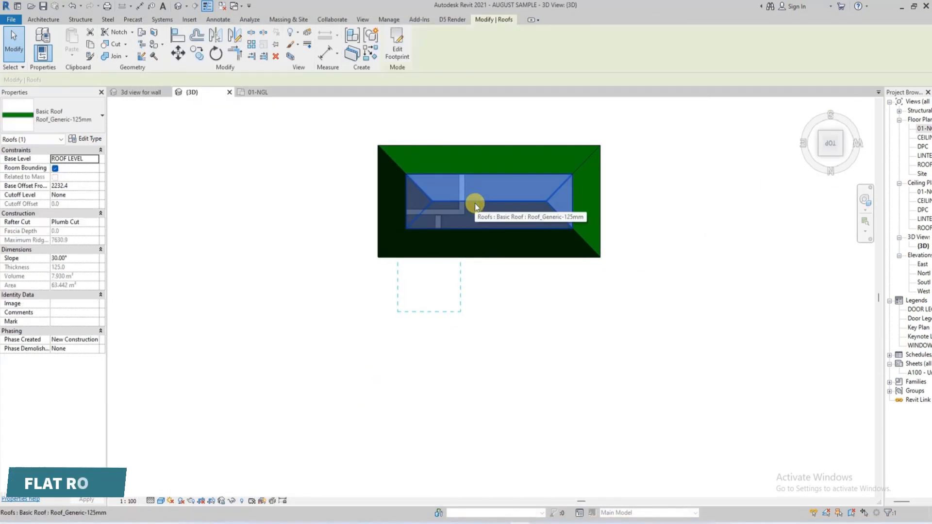
key(Delete)
- Edit the remaining ring roof's footprint and delete the four lines of its inner rectangle
double_click(482, 197)
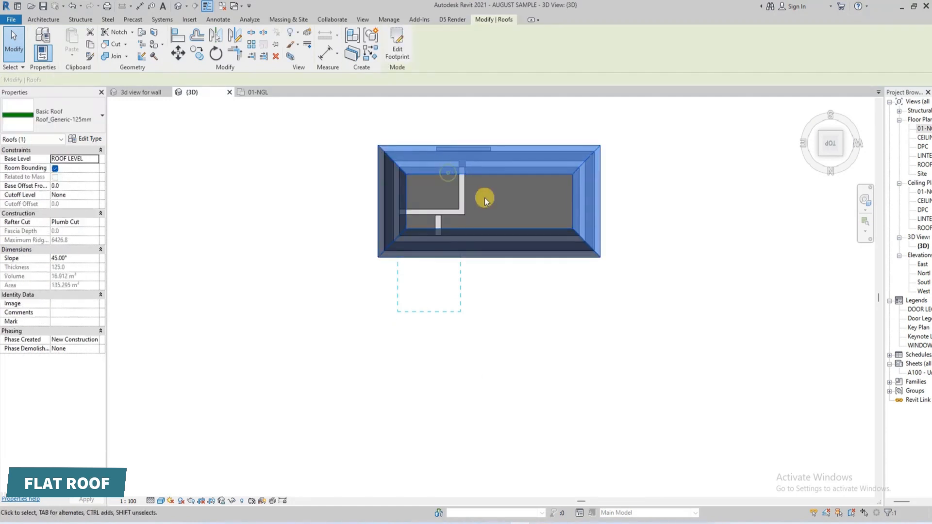
middle_drag(498, 211, 478, 271)
scroll(478, 271, up, 1)
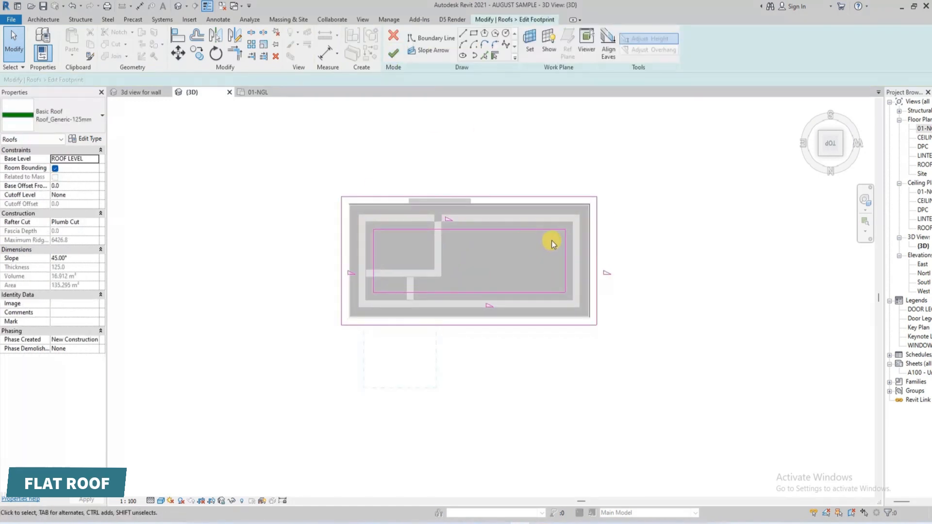
mouse_move(577, 214)
mouse_down()
mouse_move(337, 313)
mouse_move(351, 314)
mouse_up()
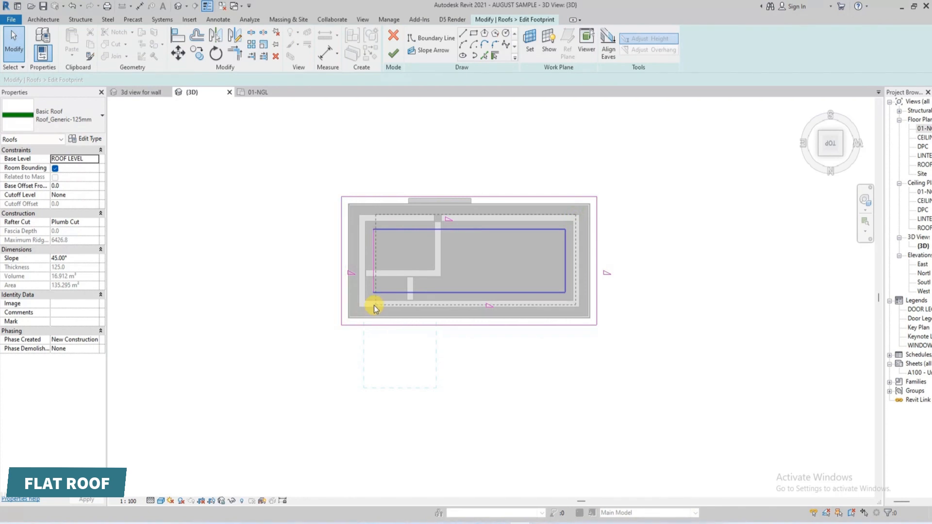
key(Delete)
click(374, 262)
key(Delete)
- Turn off Defines Slope for all outer boundary lines and finish the roof footprint
drag(648, 162, 183, 384)
click(201, 80)
click(236, 225)
click(392, 54)
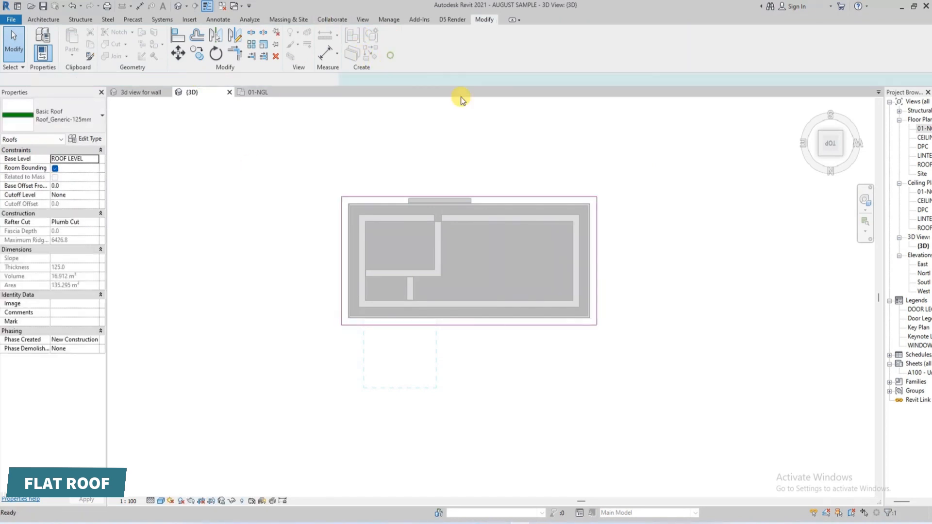
- Set the flat roof's base offset to 150 mm in footprint editing and finish the footprint
click(387, 214)
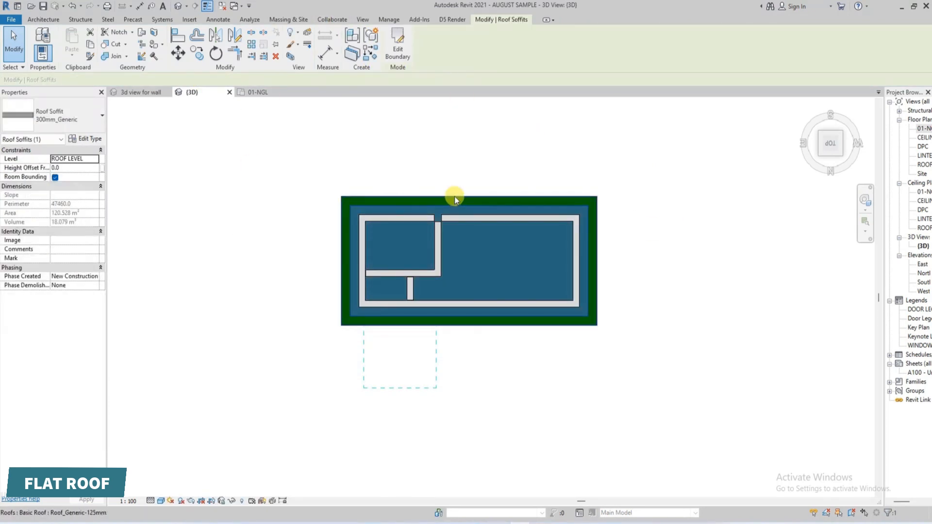
click(334, 202)
click(343, 202)
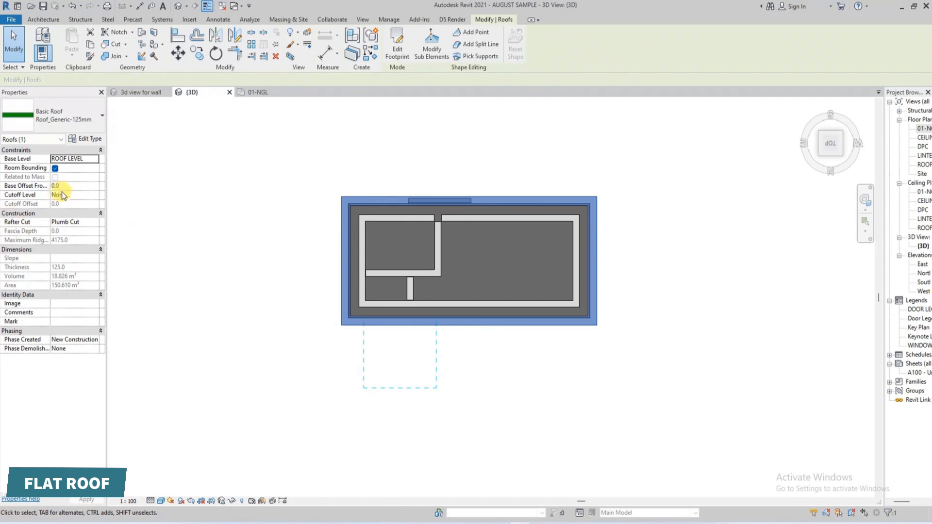
click(397, 51)
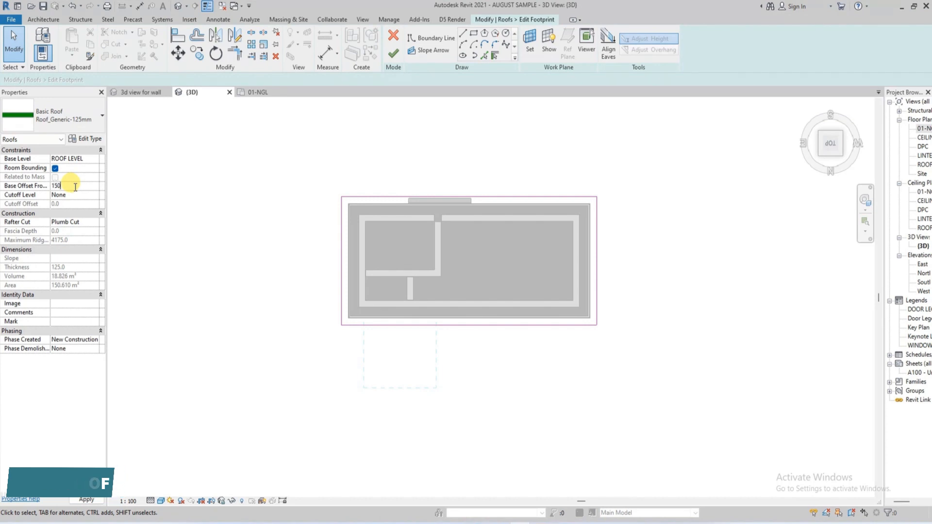
key(Return)
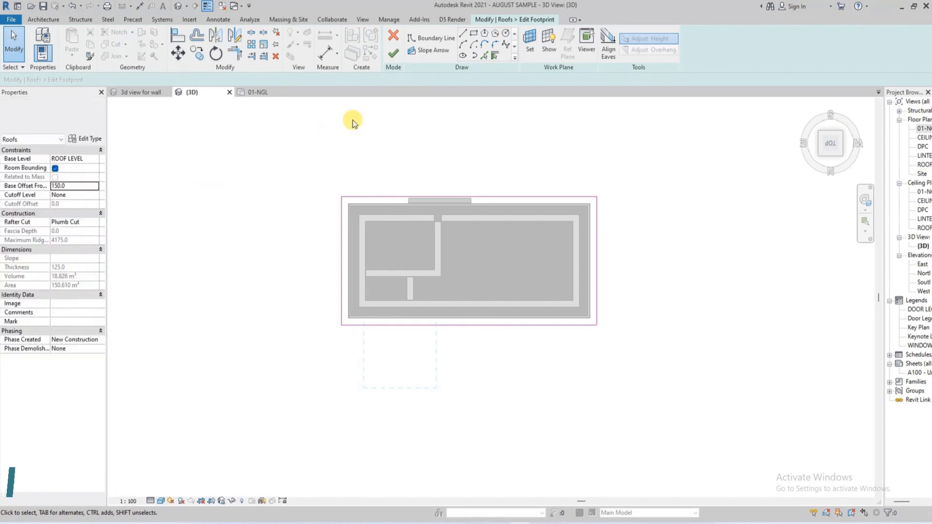
click(392, 58)
click(222, 246)
scroll(373, 258, down, 3)
click(843, 154)
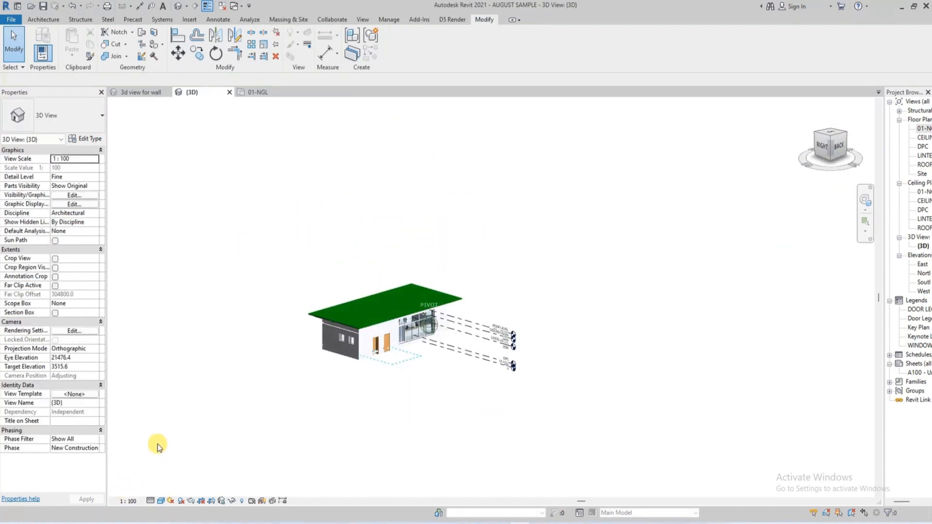
- Edit the flat roof's footprint and turn on Defines Slope for the long boundary line beside the entrance steps
click(563, 522)
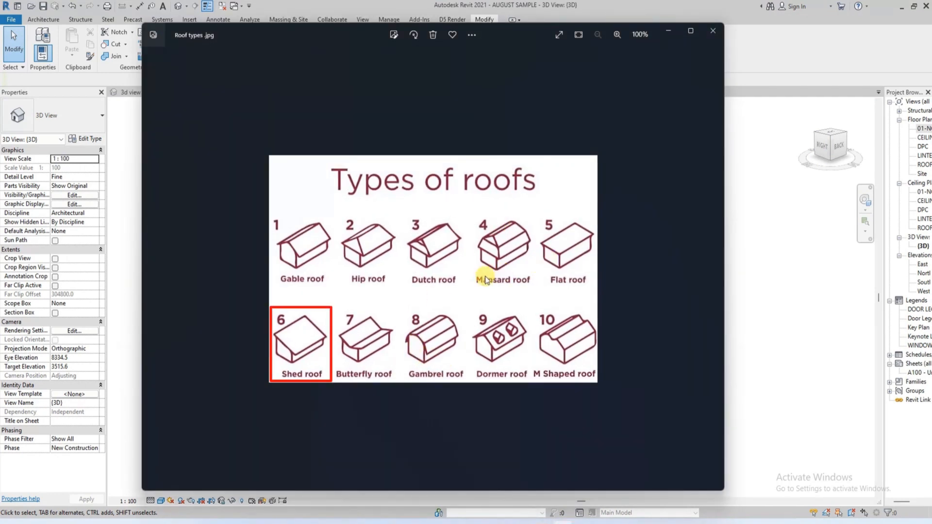
click(715, 32)
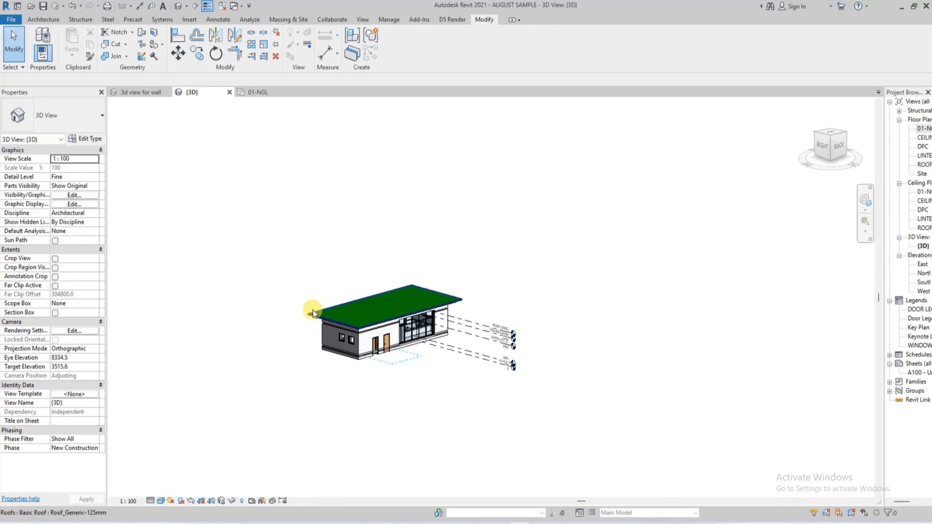
click(313, 313)
scroll(316, 310, up, 3)
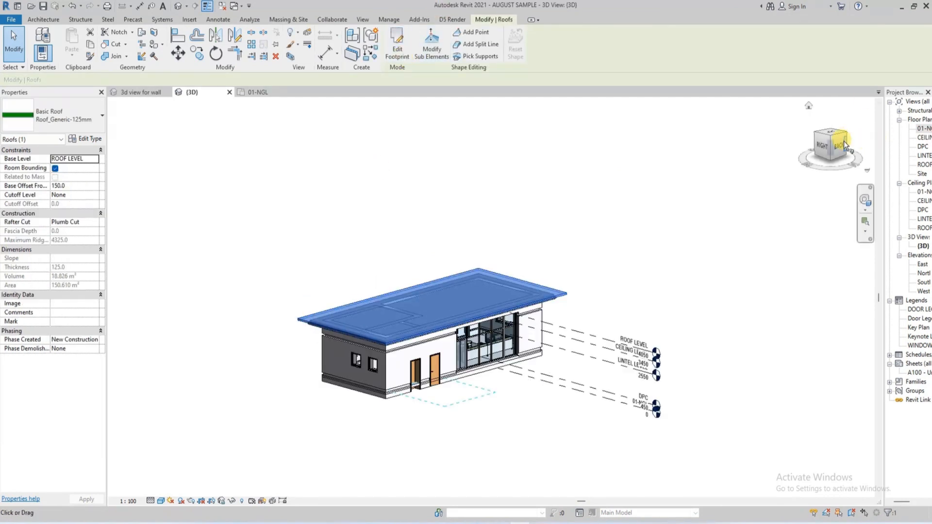
click(831, 136)
click(397, 49)
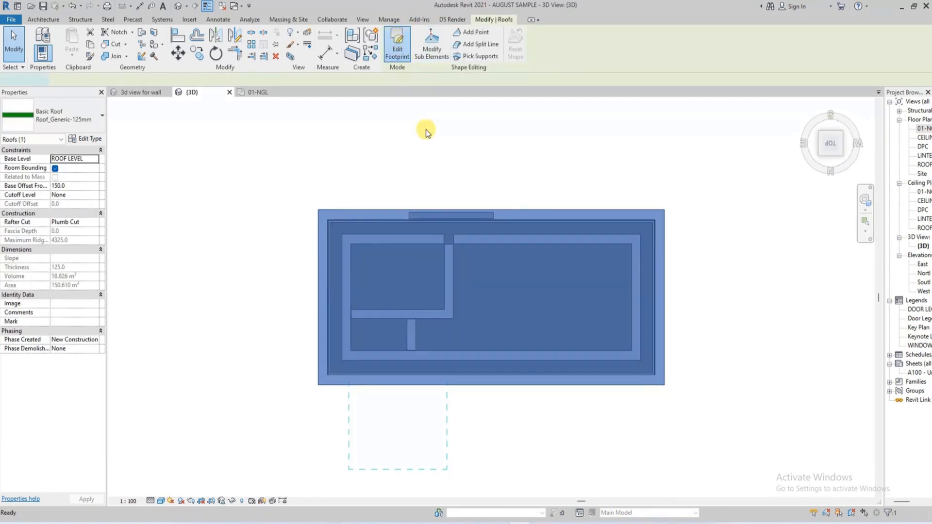
click(429, 210)
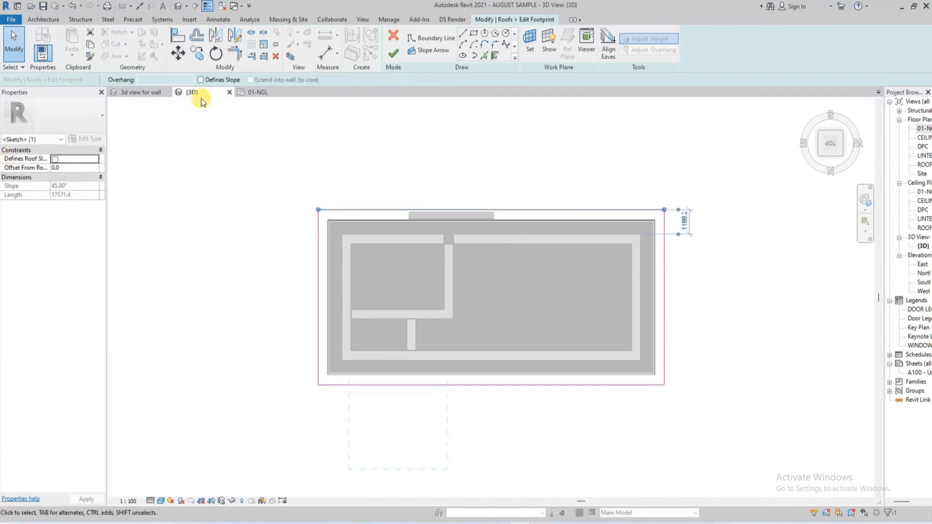
click(201, 80)
click(385, 163)
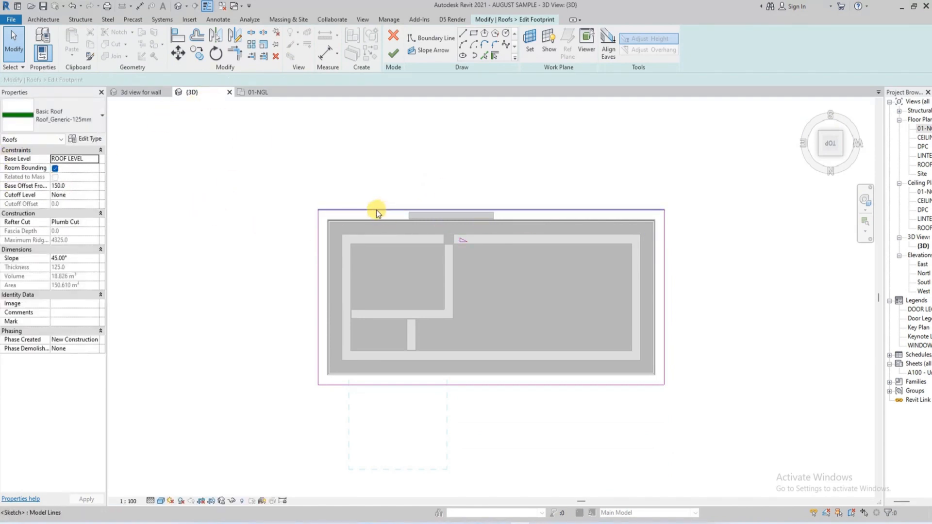
- Set the roof slope to 10° and finish the shed roof's footprint
click(77, 258)
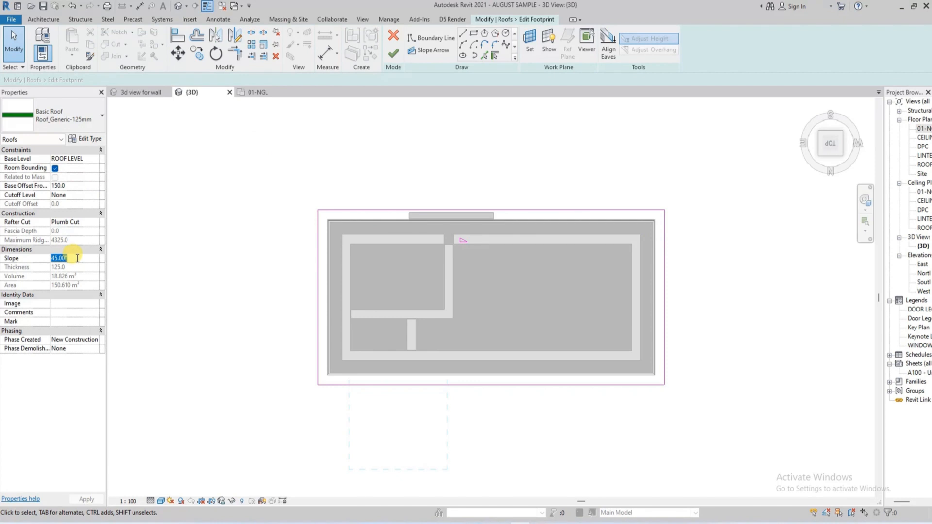
text(10)
click(393, 52)
click(598, 166)
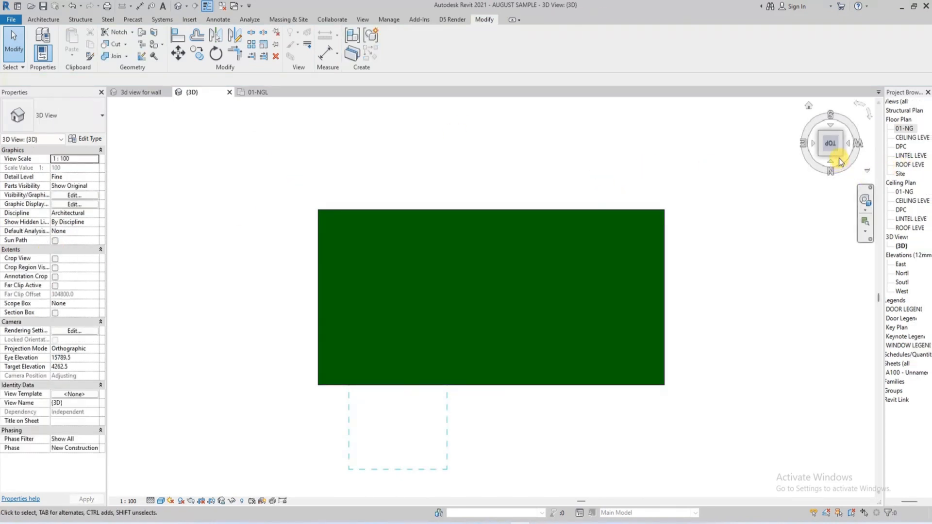
- Increase the shed roof's slope to 15°
shift+middle_drag(166, 450, 462, 162)
click(485, 278)
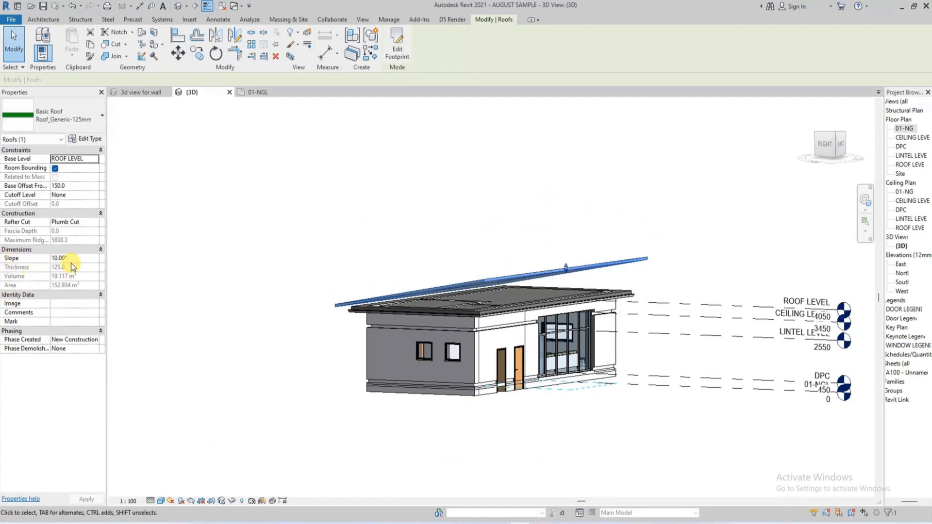
click(77, 258)
text(15)
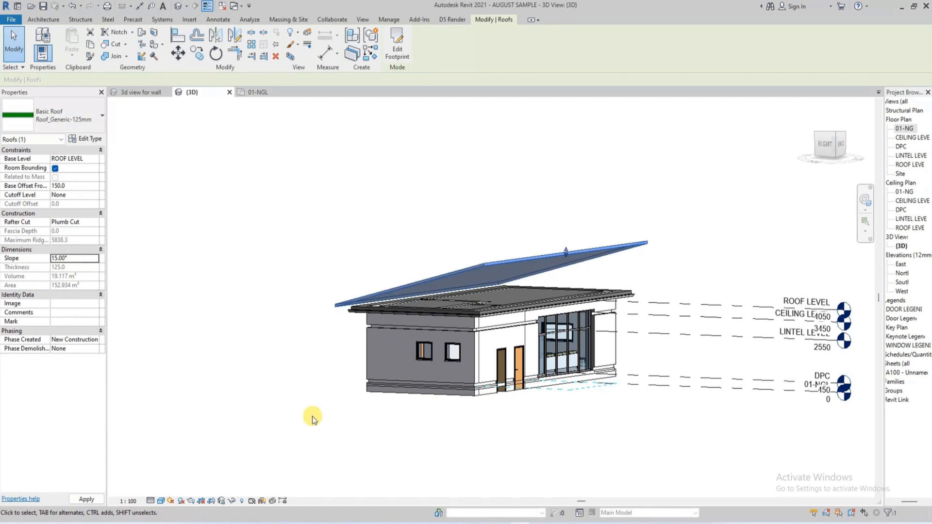
click(305, 418)
- Check the butterfly roof in the roof types reference image and inspect the shed roof in the right side view
drag(836, 140, 909, 208)
click(562, 523)
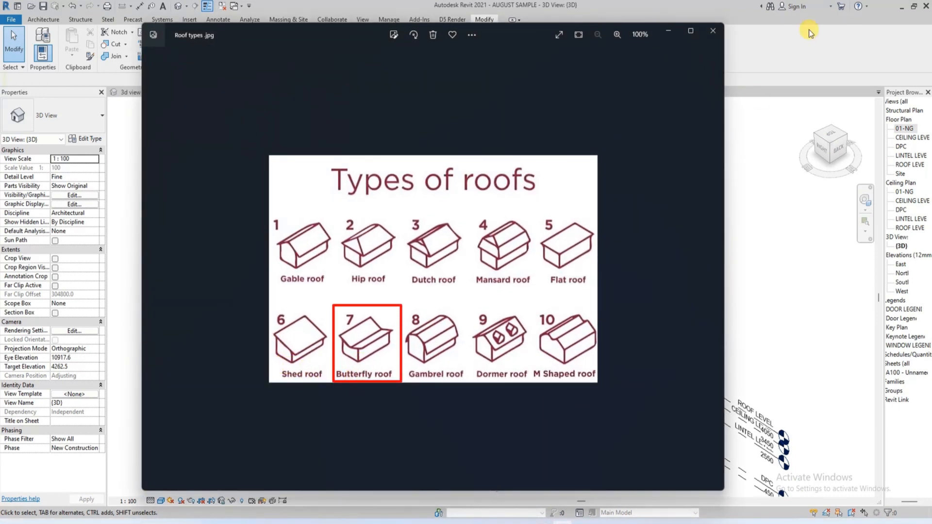
click(673, 34)
drag(836, 140, 194, 105)
scroll(459, 320, up, 3)
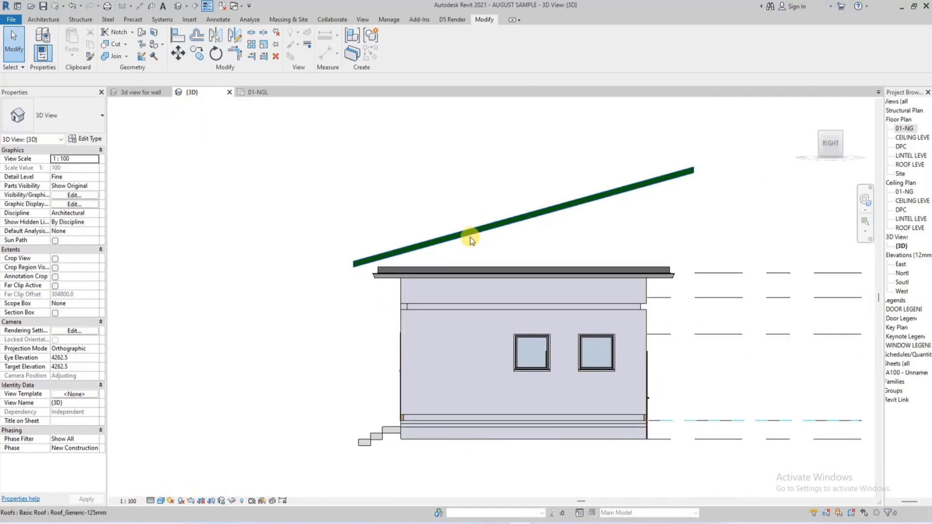
- Delete the shed roof above the flat slab
click(466, 238)
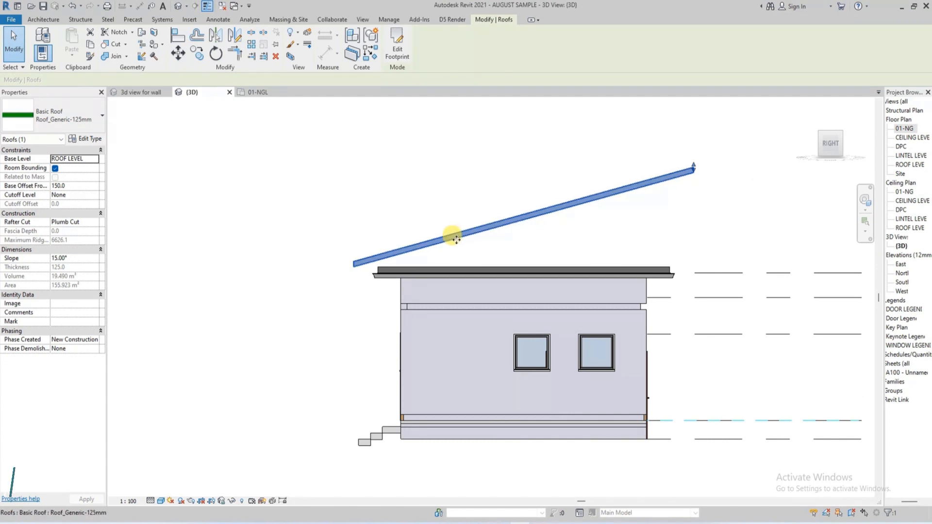
key(Delete)
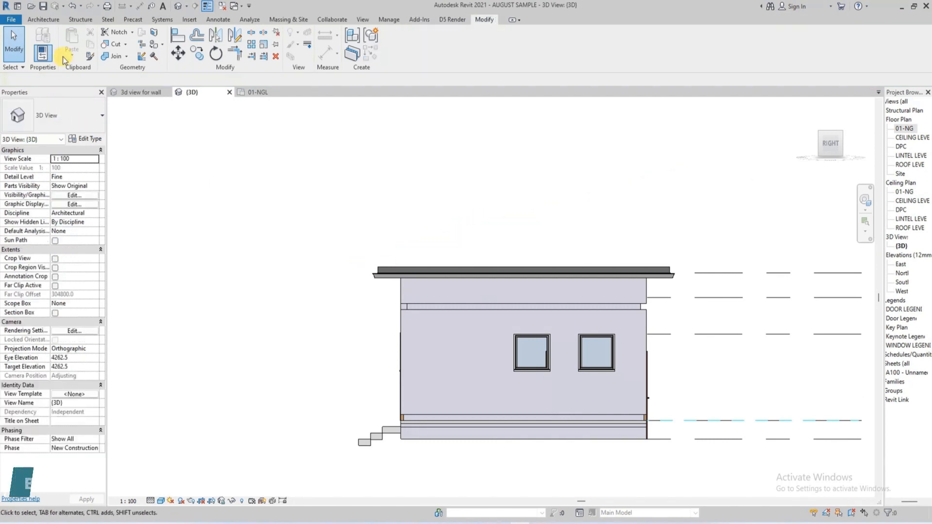
- Start a roof by extrusion at ROOF LEVEL, picking the side wall with the two windows as its work plane
click(43, 20)
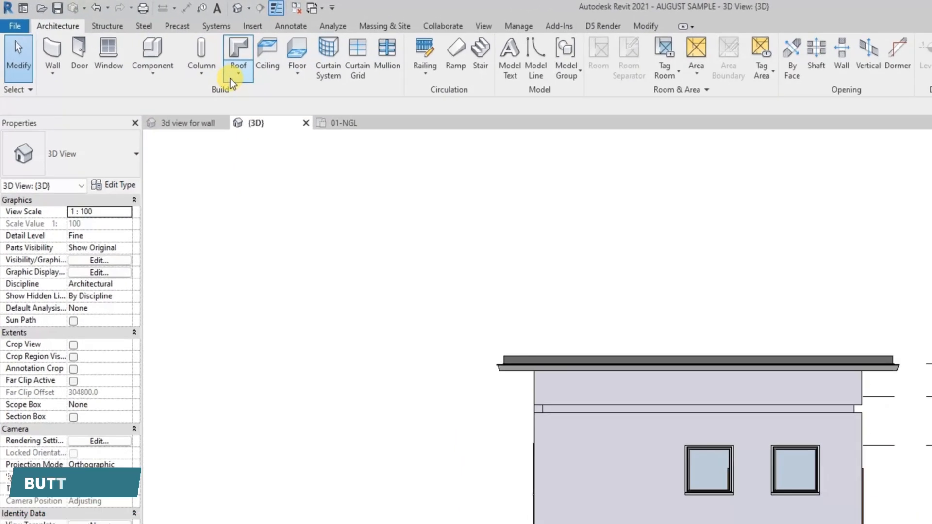
click(177, 62)
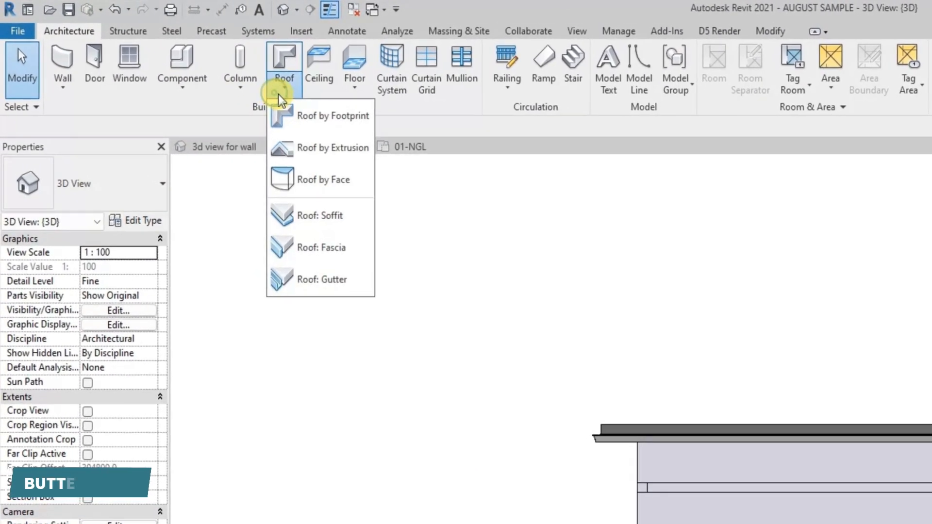
click(291, 151)
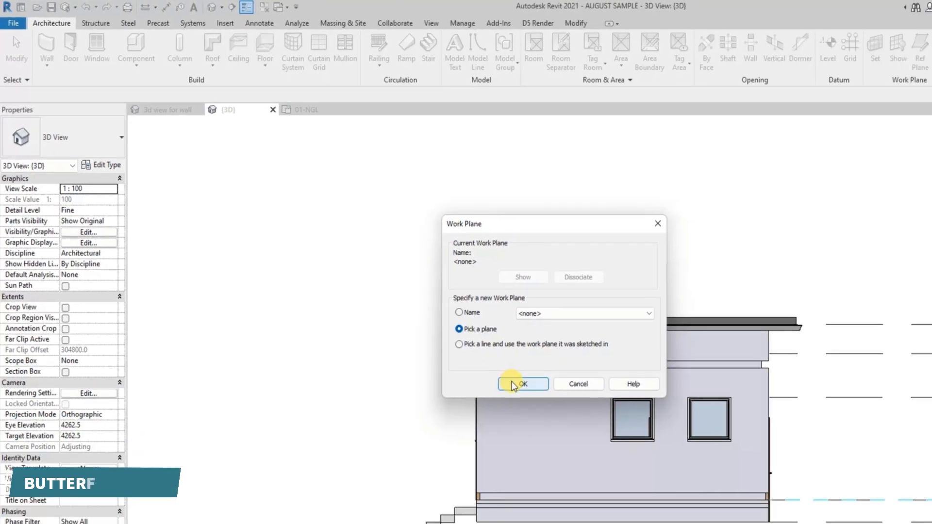
click(698, 512)
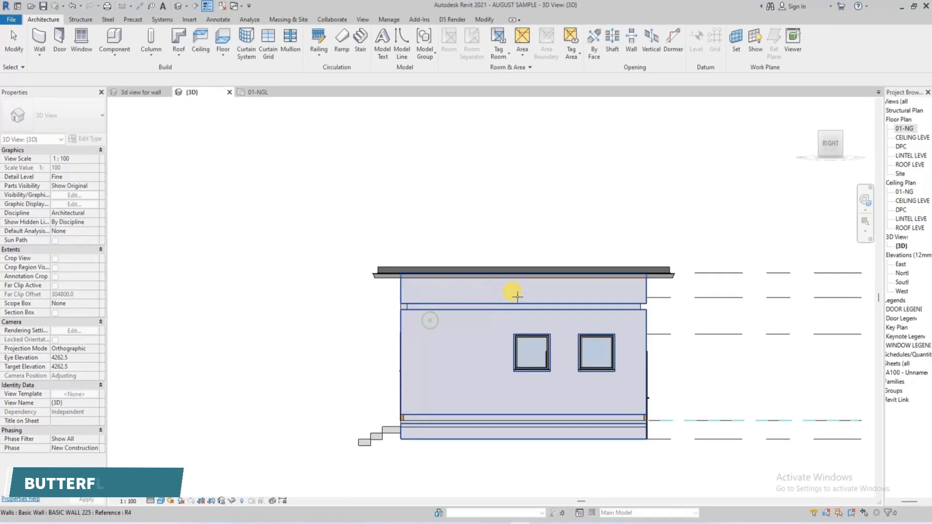
click(489, 308)
click(469, 283)
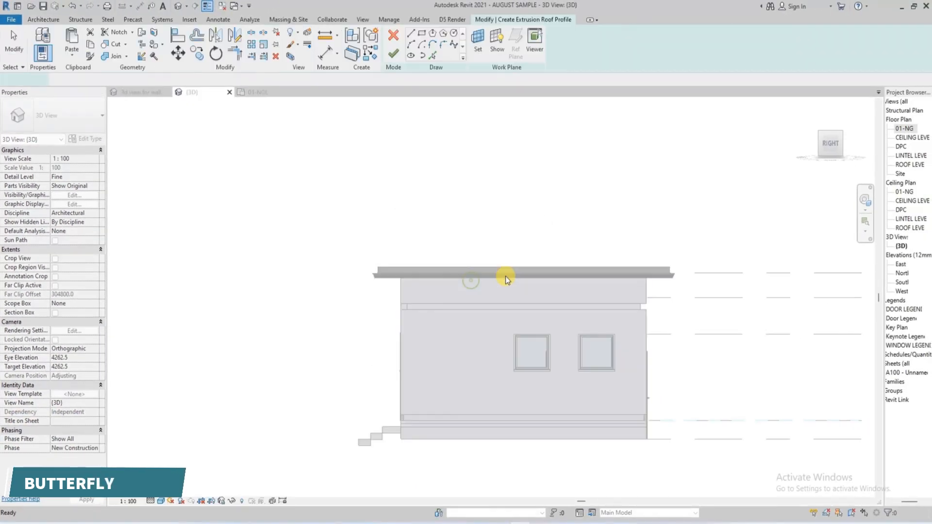
- Sketch guide lines from the side wall's corner out to the roof slab's edge and vertically up from that edge
click(525, 265)
scroll(496, 251, down, 3)
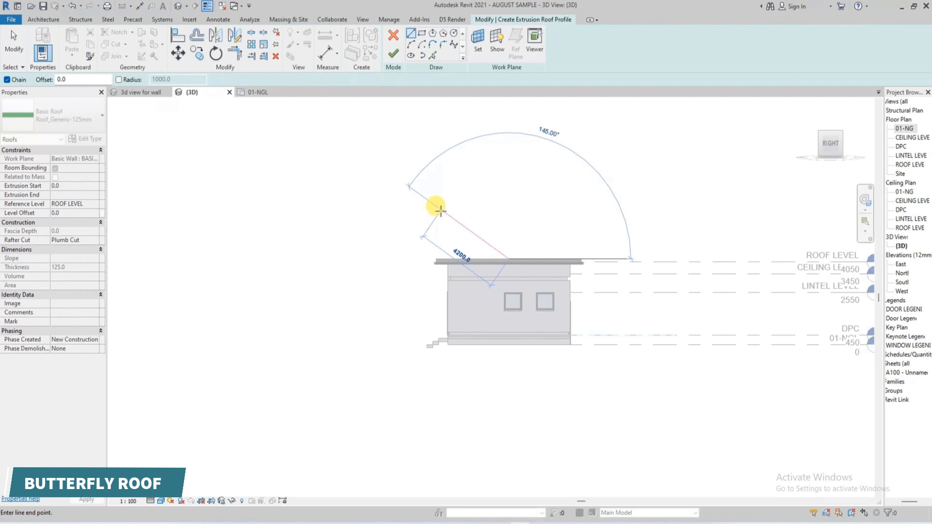
key(Escape)
scroll(439, 254, up, 3)
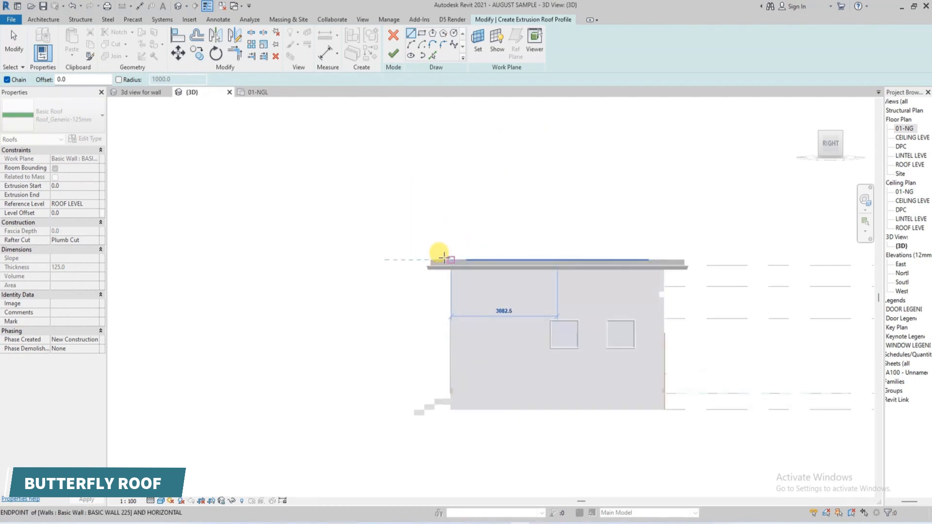
scroll(450, 268, up, 2)
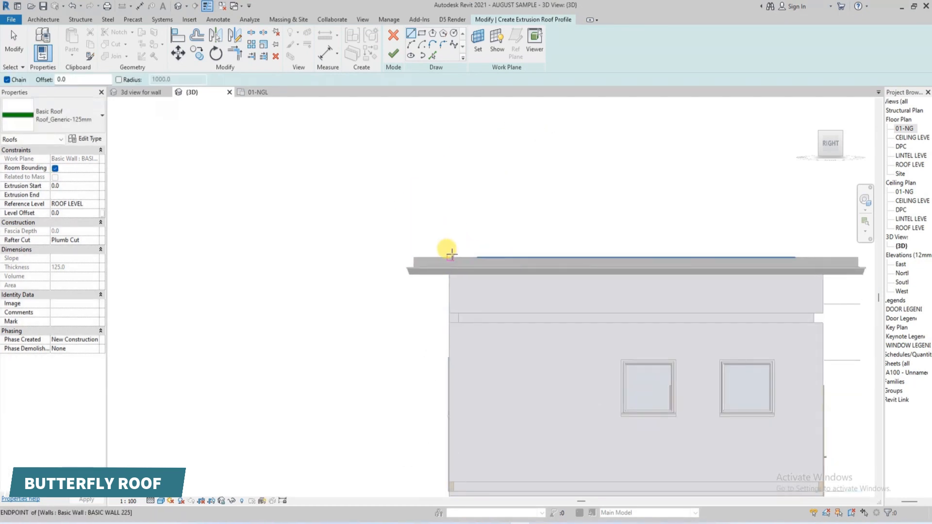
click(450, 256)
click(416, 257)
scroll(414, 229, down, 3)
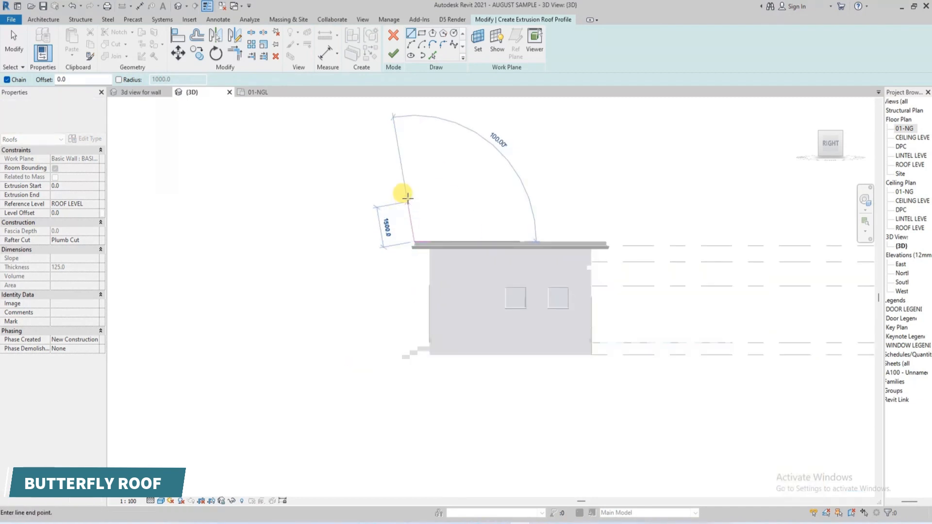
click(414, 191)
- Sketch a 45° profile line about 5208 mm long from the slab's midpoint to a point directly above its edge
click(505, 243)
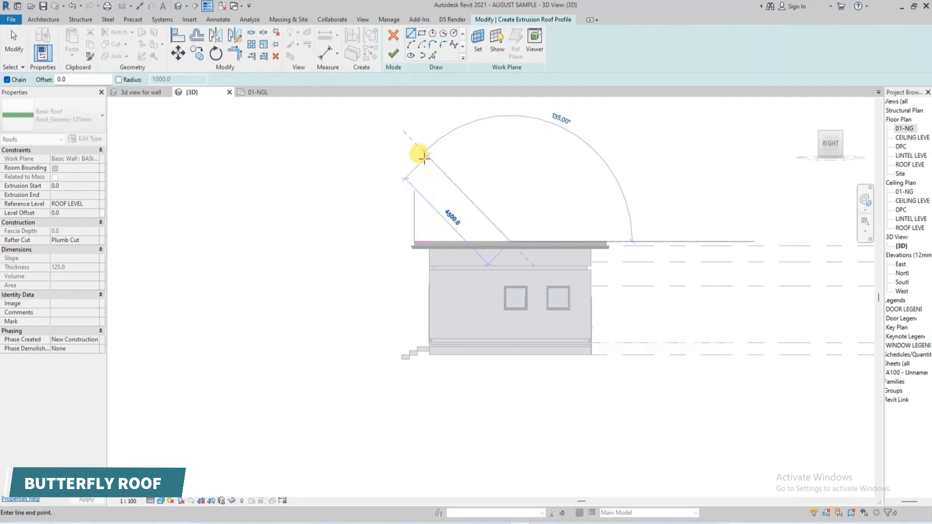
click(415, 144)
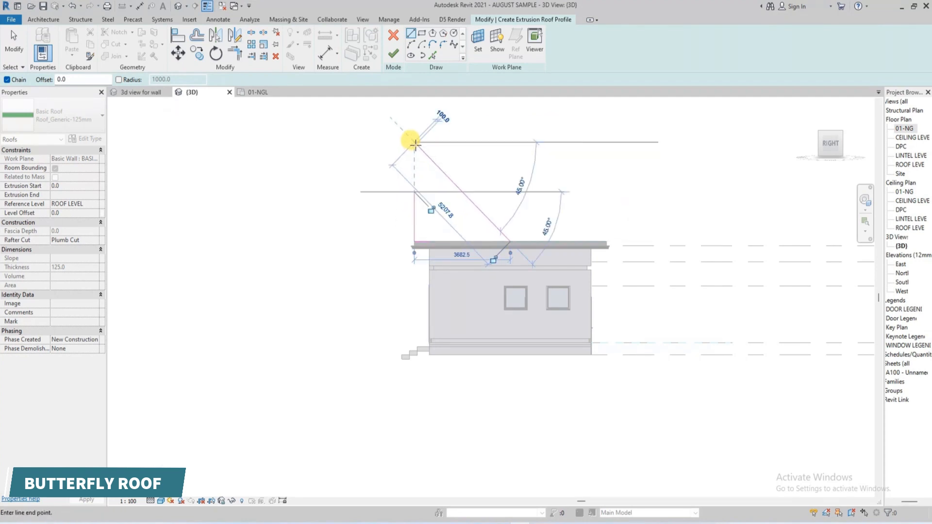
key(Escape)
key(Escape)
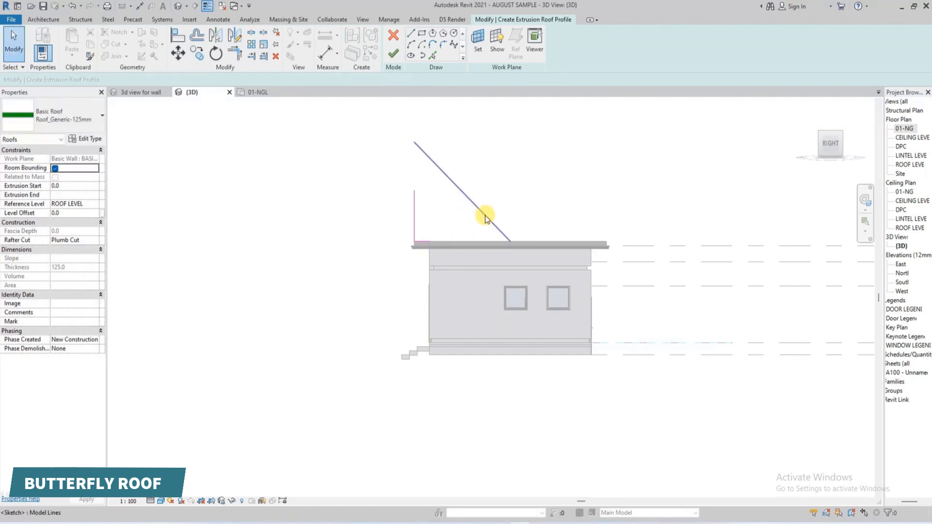
- Mirror the sloped line about a vertical axis through the slab's midpoint and finish the roof profile without the guide lines
click(482, 214)
click(234, 35)
click(510, 241)
click(509, 259)
drag(400, 272, 403, 269)
key(Delete)
click(394, 54)
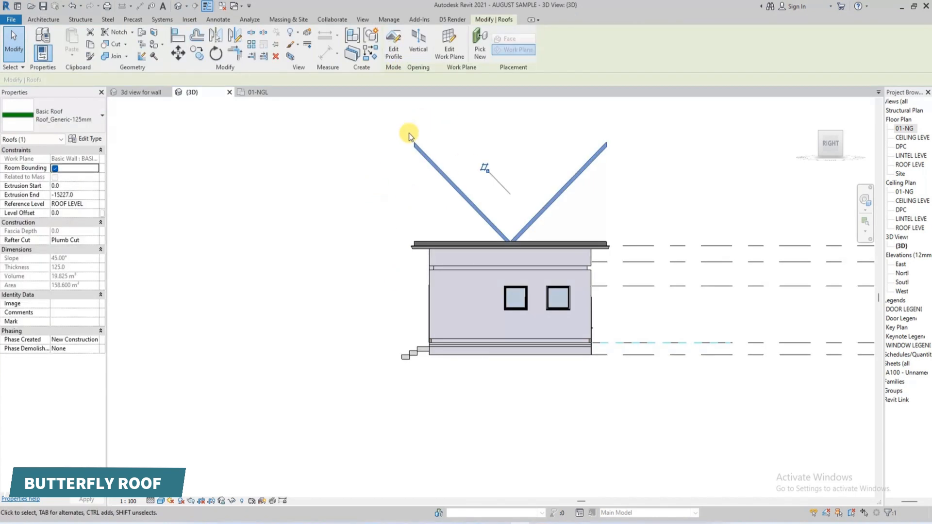
- View the extruded butterfly roof from a corner of the building and return to the right side view
click(362, 276)
click(841, 133)
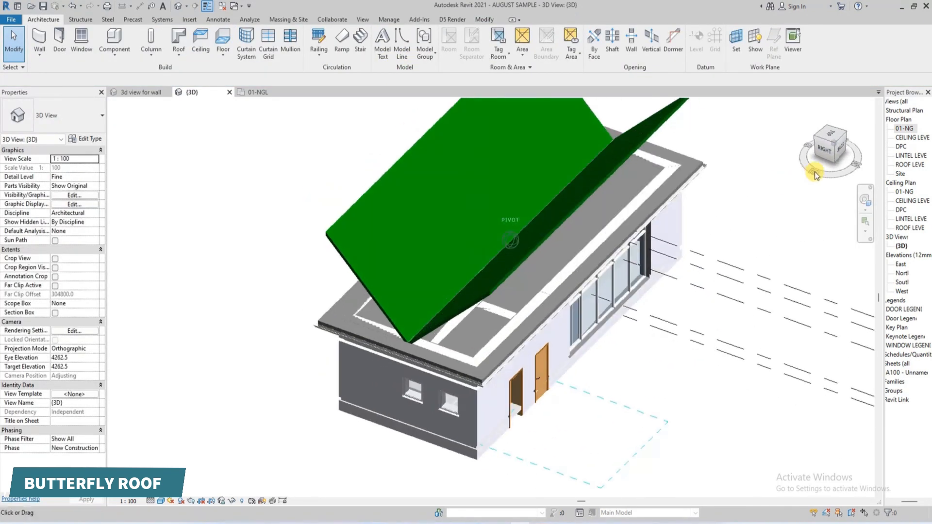
click(823, 152)
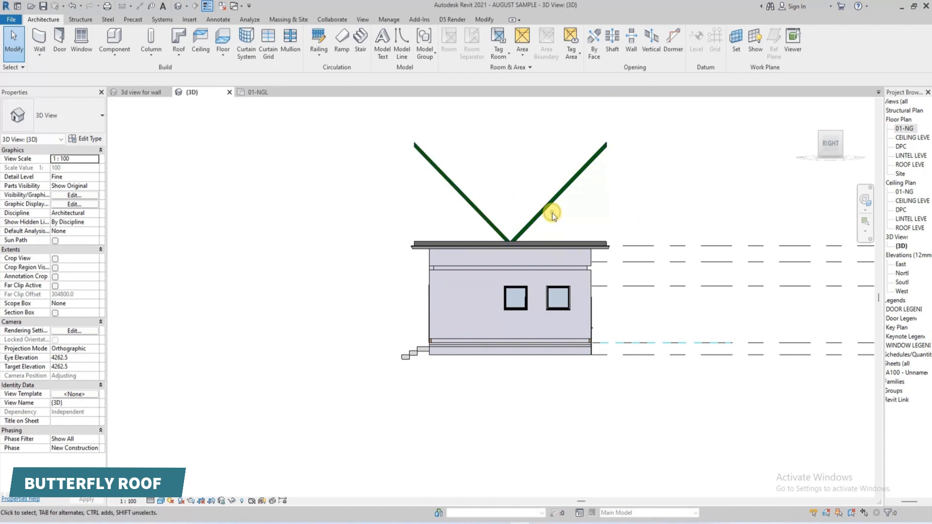
- Edit the butterfly roof's profile and draw a vertical guide line up from the slab's edge on the entrance-steps side
click(548, 215)
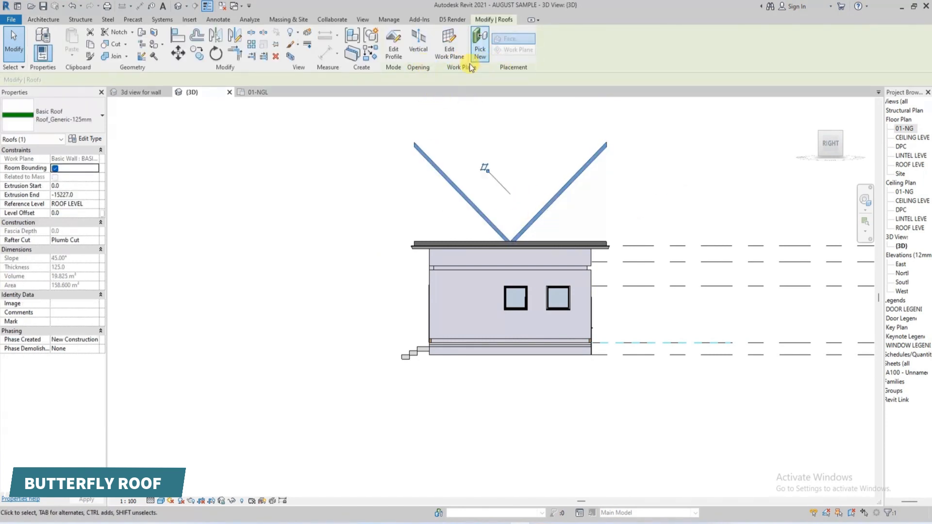
click(401, 55)
click(429, 154)
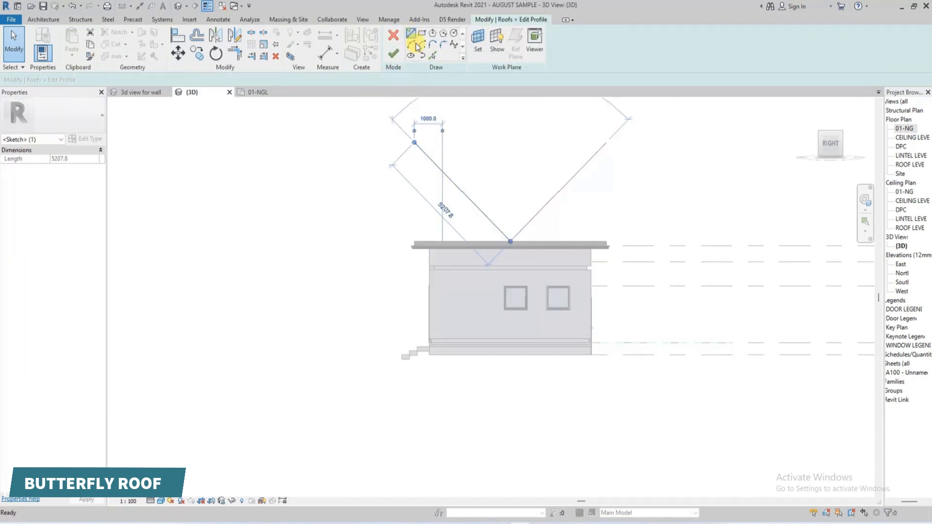
click(410, 33)
scroll(419, 212, up, 2)
click(412, 256)
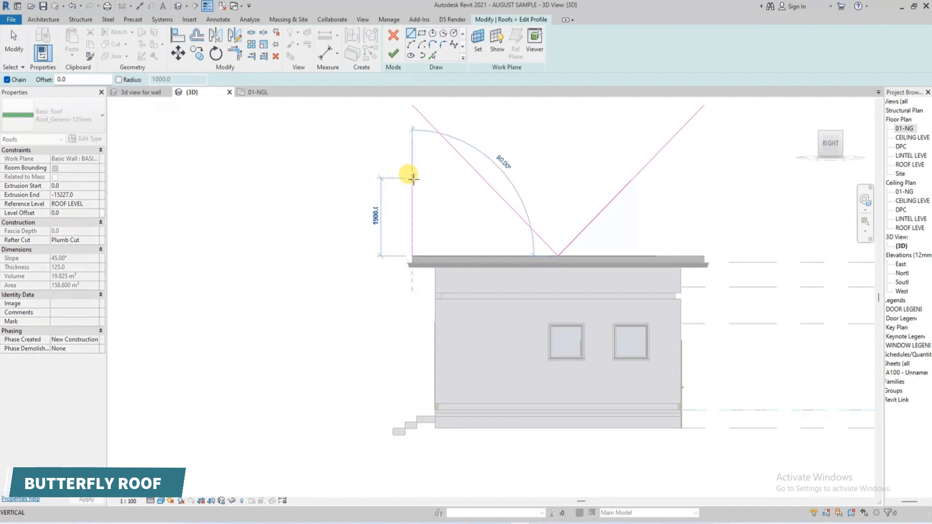
click(411, 182)
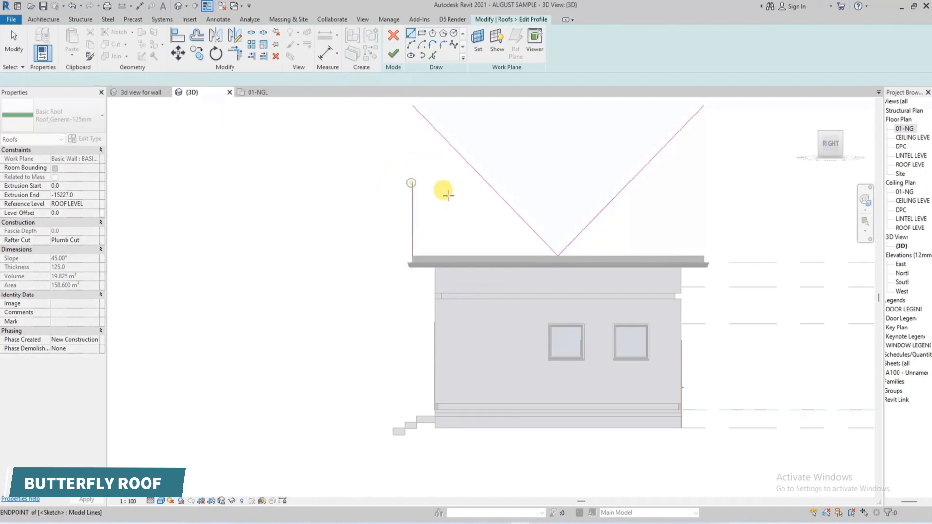
key(Escape)
key(Escape)
- Delete the mirrored slope line and lower the remaining slope line's upper end to the top of the vertical guide
click(605, 206)
key(Delete)
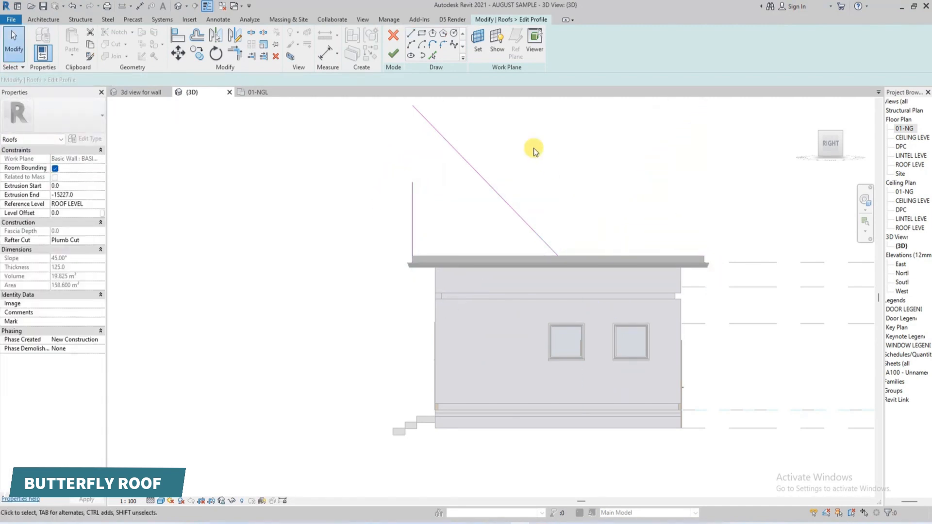
click(414, 101)
drag(414, 101, 412, 182)
- Mirror the lowered slope line about the slab's vertical centre axis and finish the edited profile without the guide line
click(236, 36)
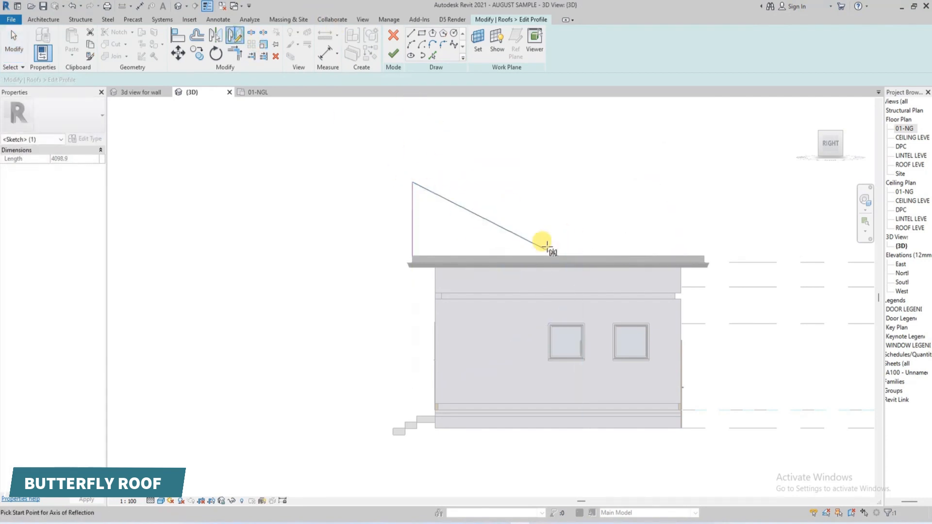
click(558, 256)
click(558, 208)
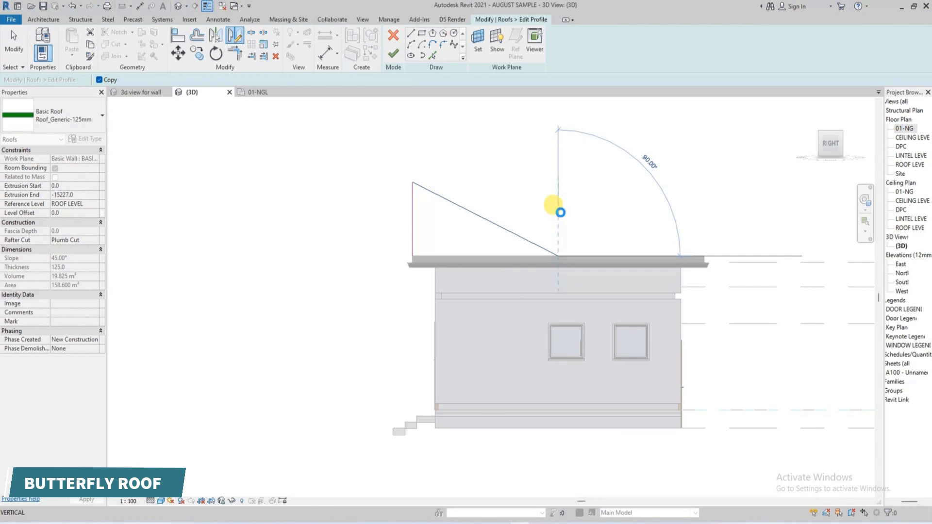
click(421, 232)
click(413, 262)
key(Delete)
click(398, 60)
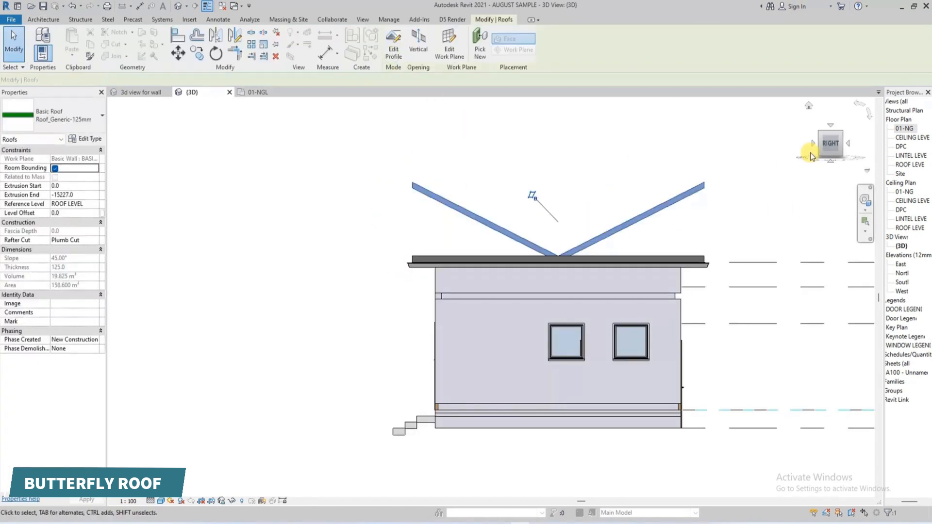
- Inspect the flatter extruded butterfly roof and delete it
drag(827, 153, 128, 160)
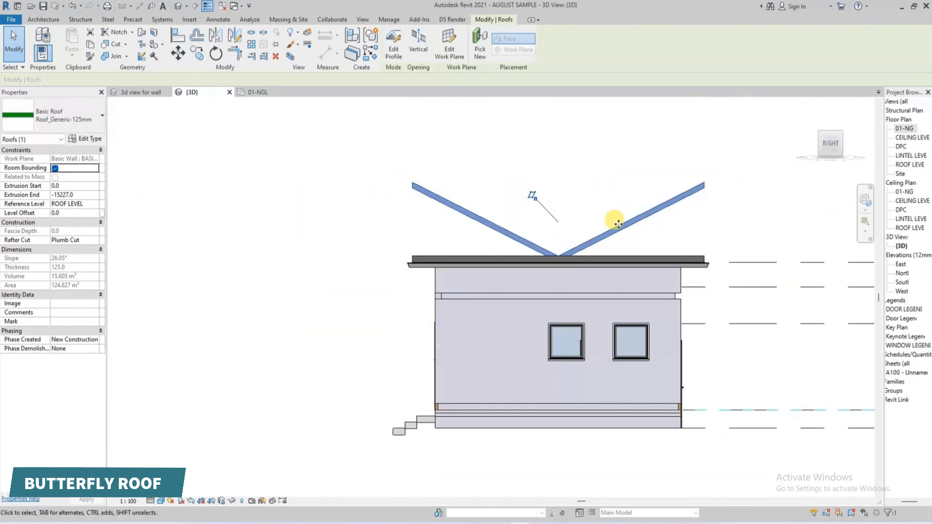
key(Delete)
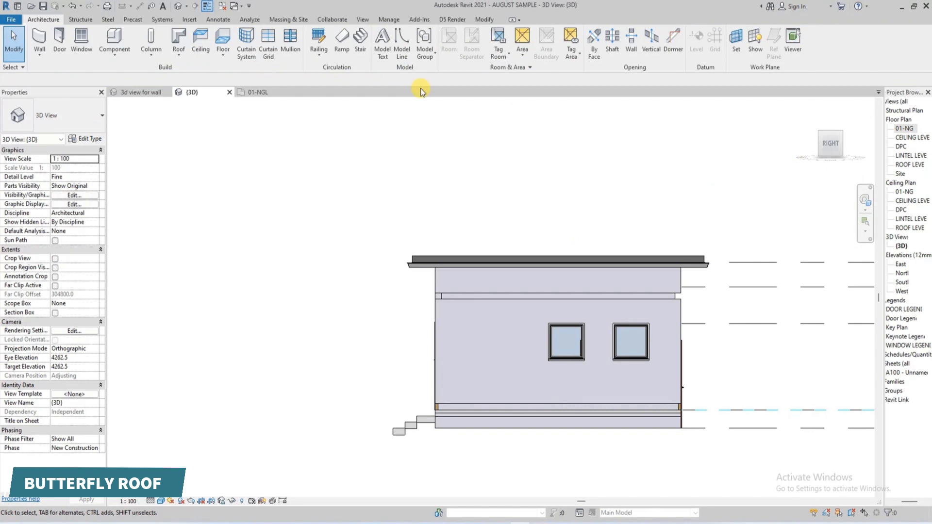
- Start a roof by footprint and place it on ROOF LEVEL
click(170, 61)
click(209, 71)
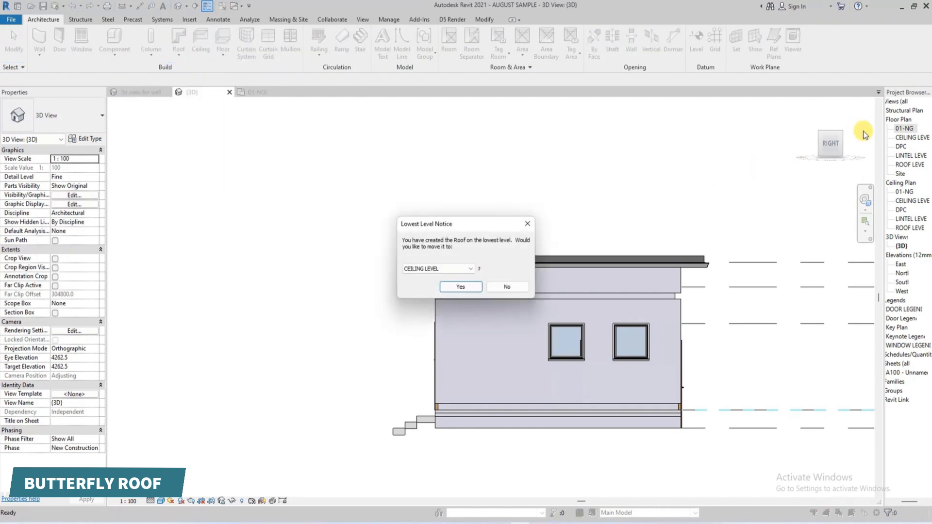
click(462, 272)
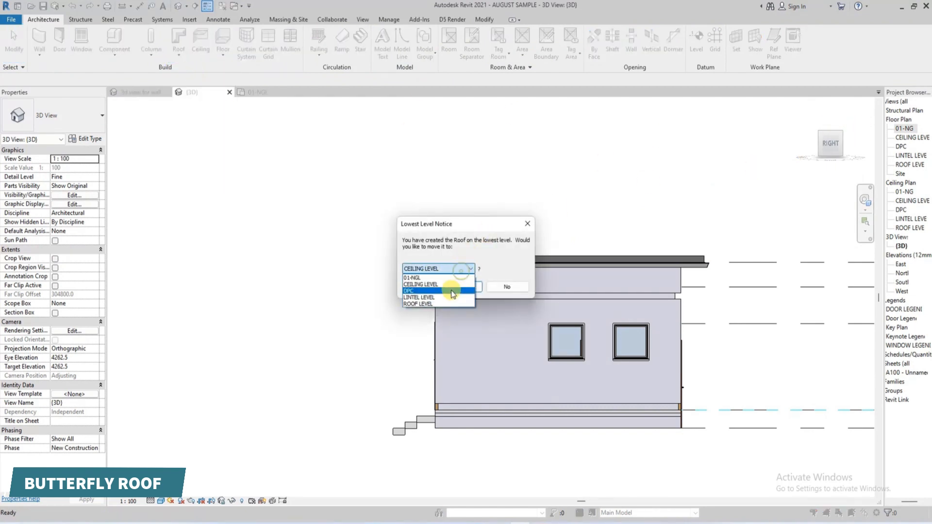
click(427, 305)
click(458, 287)
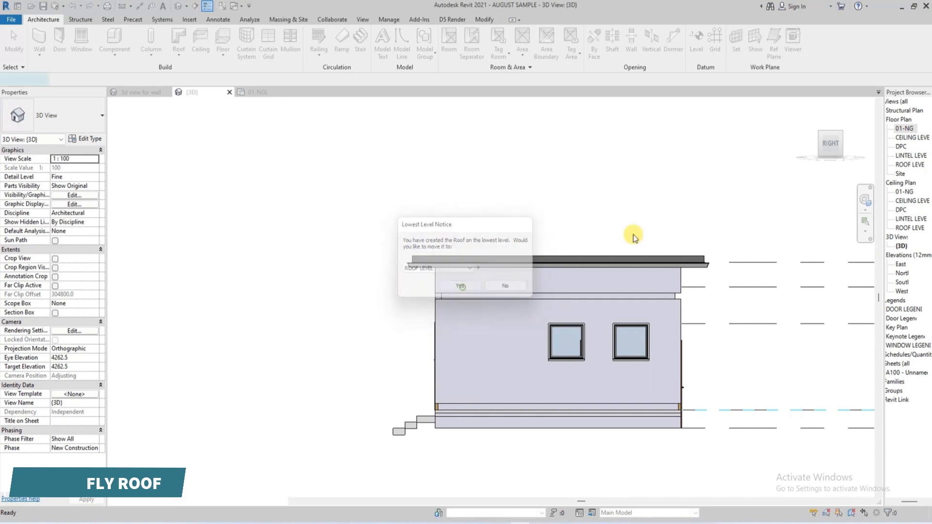
- In top view, sketch a slope-defining roof boundary line along the slab's lengthwise centre and a non-sloping line to the slab's corner
click(832, 127)
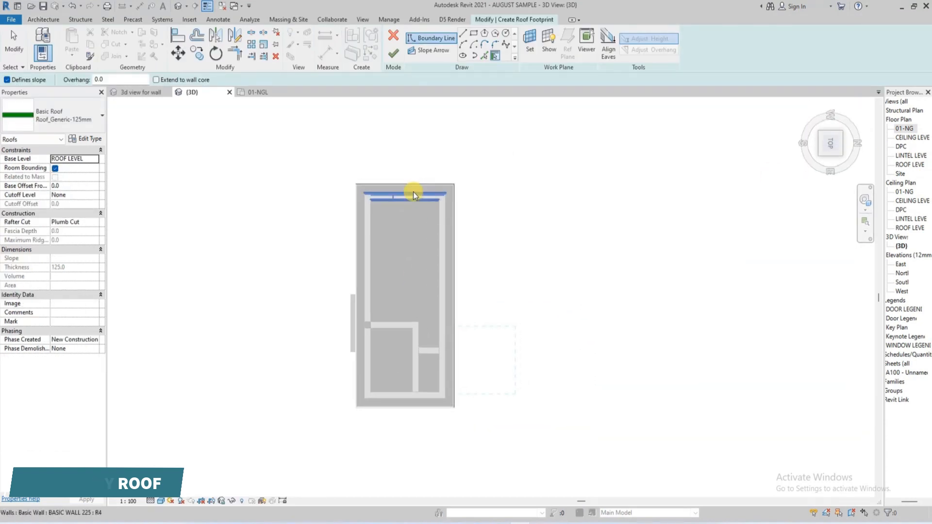
click(464, 33)
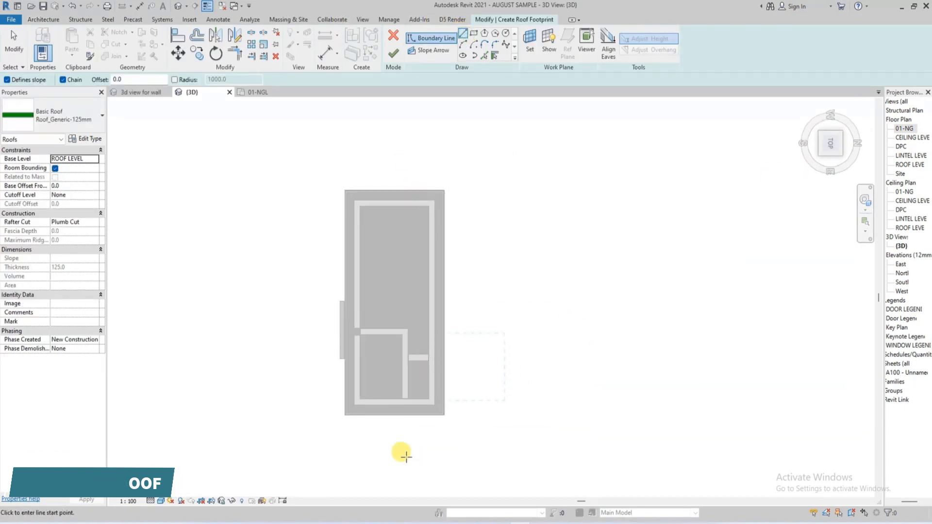
click(396, 414)
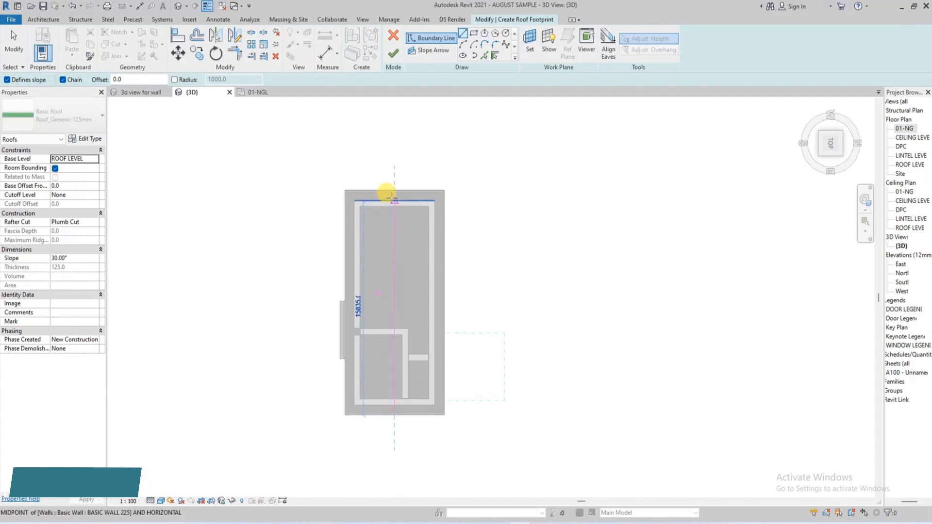
scroll(391, 192, up, 2)
scroll(393, 194, up, 2)
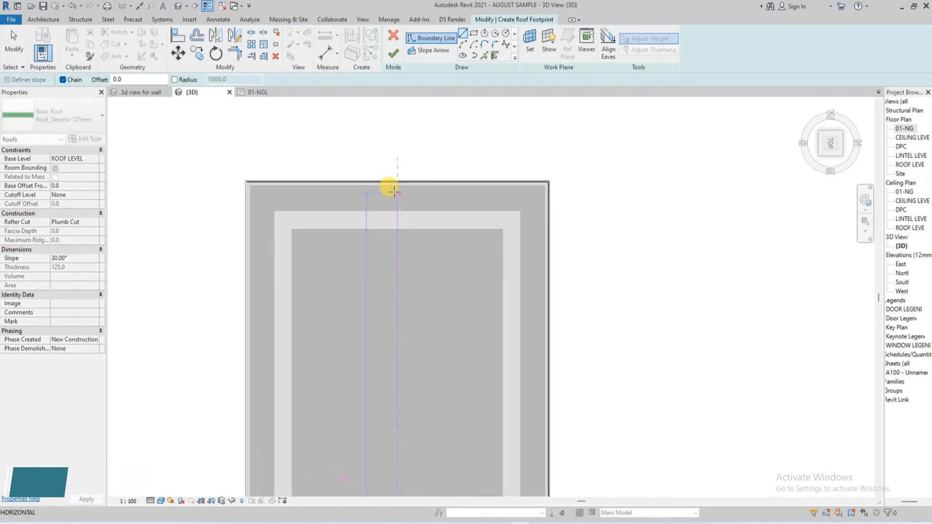
click(251, 185)
scroll(266, 229, down, 5)
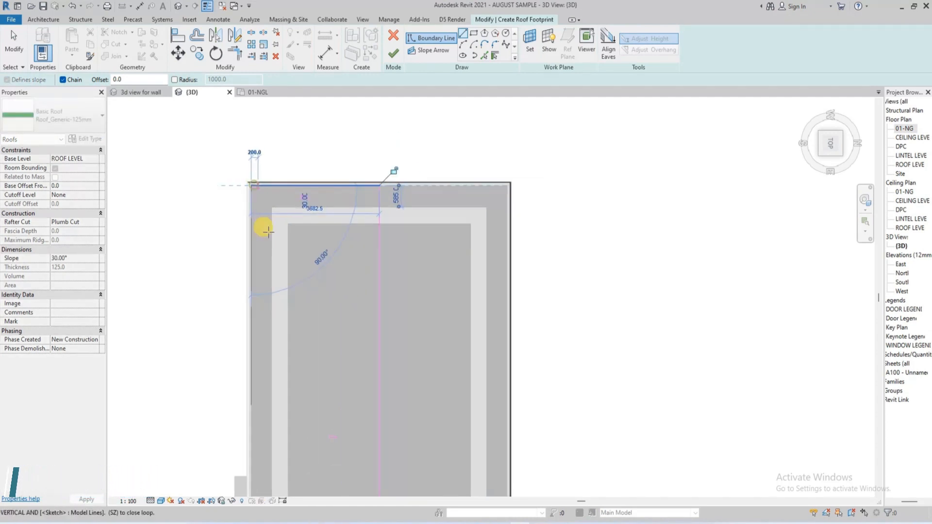
- Close the boundary around that half of the slab with lines along its long outer edge and remaining short edge
middle_drag(274, 476, 243, 319)
click(226, 383)
click(301, 384)
key(Escape)
scroll(271, 374, down, 3)
click(241, 335)
click(343, 191)
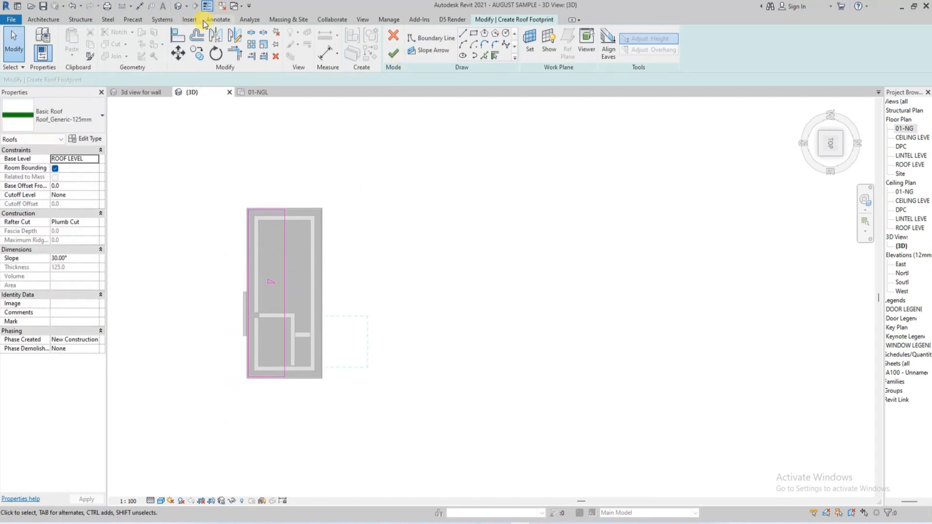
- Offset the central boundary line 300 mm toward the outer edge without copying it, and finish the half roof
click(197, 35)
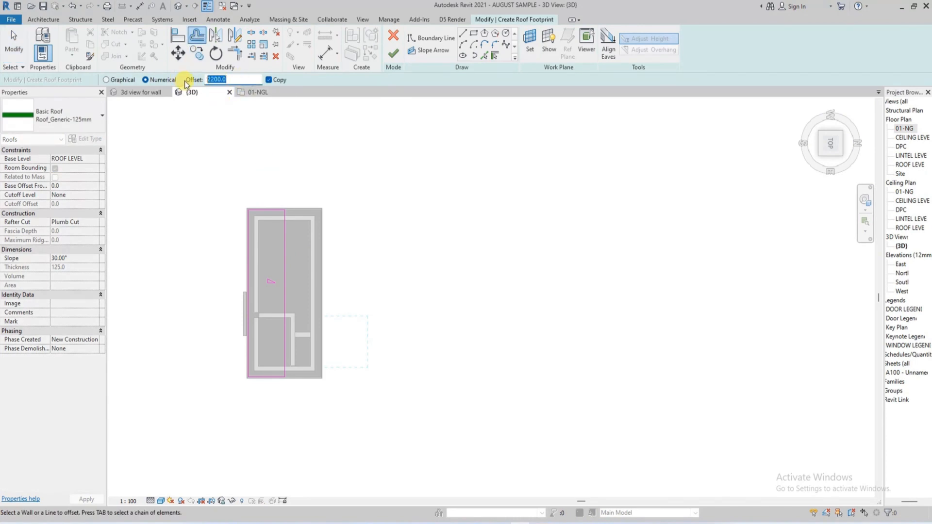
text(300)
click(285, 241)
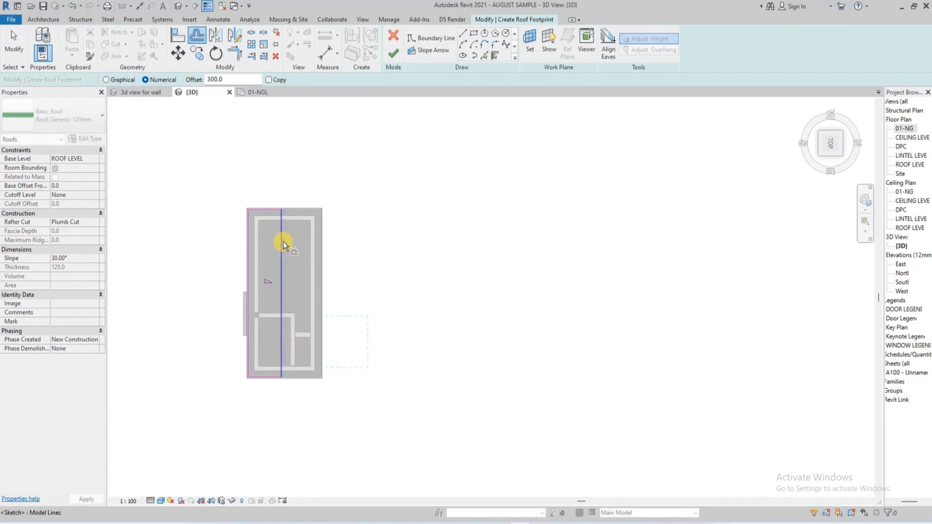
click(394, 57)
- Mirror the half roof about a drawn axis along the slab's lengthwise centre to form the butterfly roof's other half
click(265, 322)
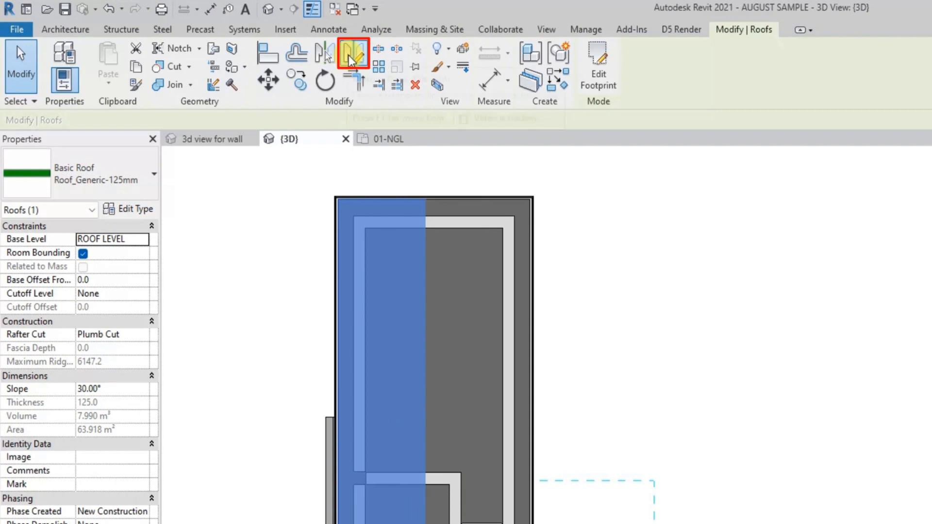
click(351, 61)
scroll(444, 522, up, 5)
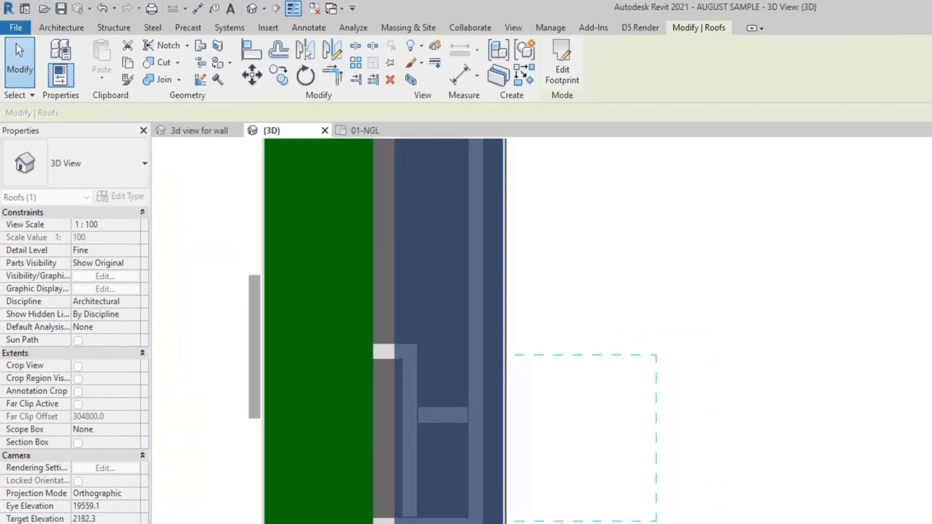
click(449, 418)
click(823, 146)
mouse_move(832, 153)
mouse_down()
mouse_move(130, 481)
mouse_move(787, 460)
mouse_move(791, 400)
mouse_move(610, 396)
mouse_up()
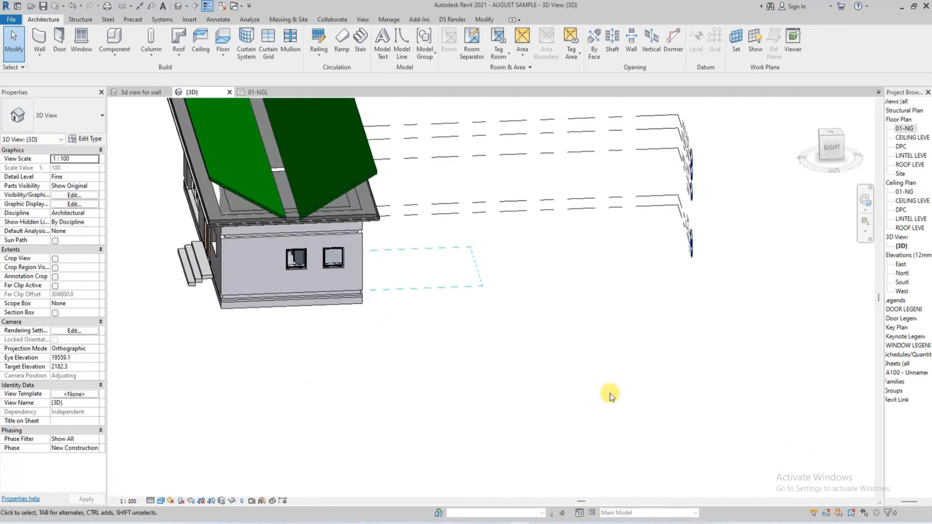
- Check the gambrel roof in the Roof types reference image and delete both halves of the butterfly roof
click(549, 523)
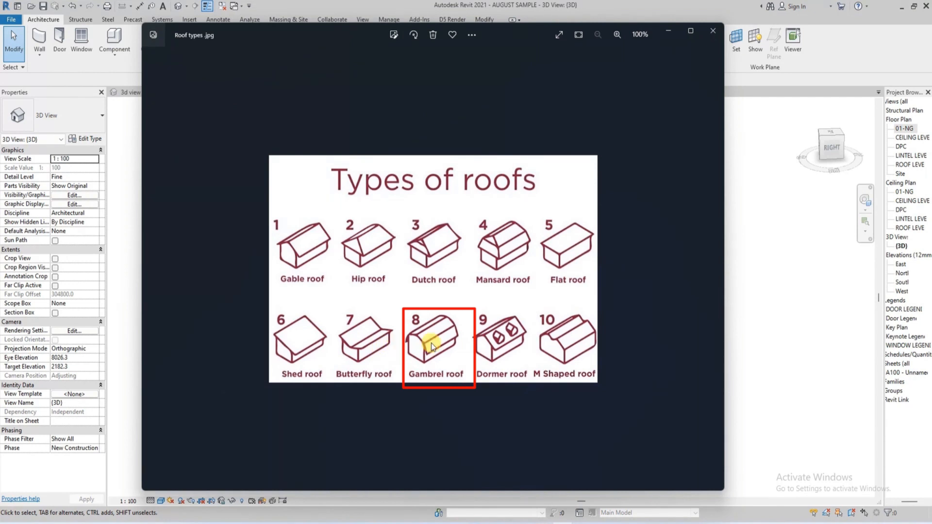
click(669, 33)
shift+middle_drag(488, 187, 268, 263)
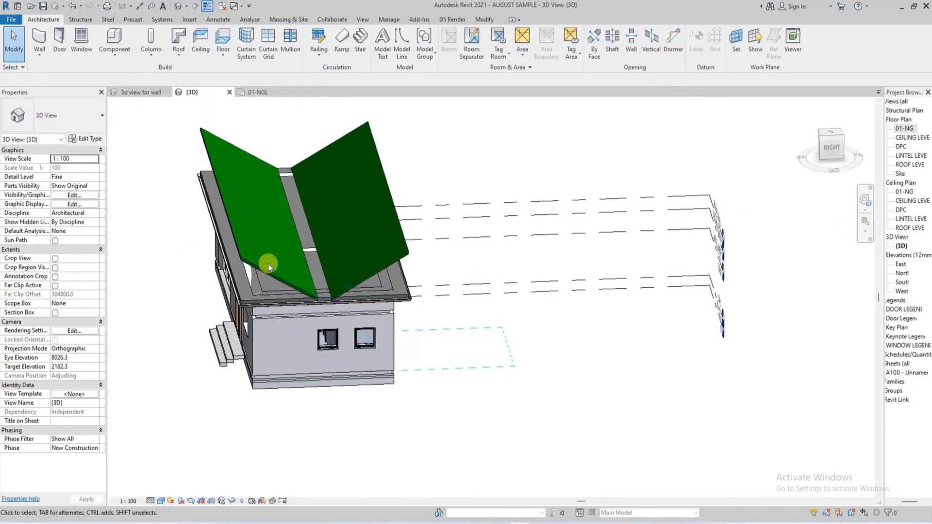
click(264, 270)
key(Delete)
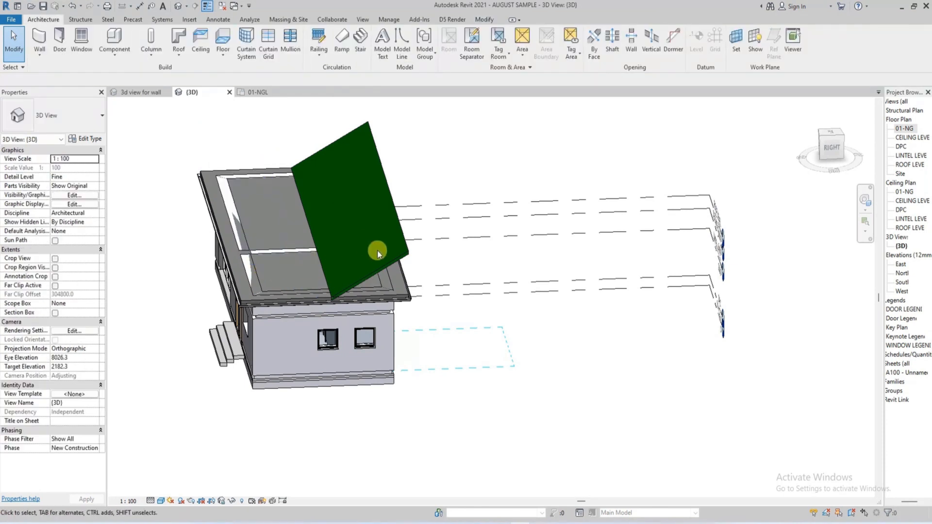
click(374, 270)
key(Delete)
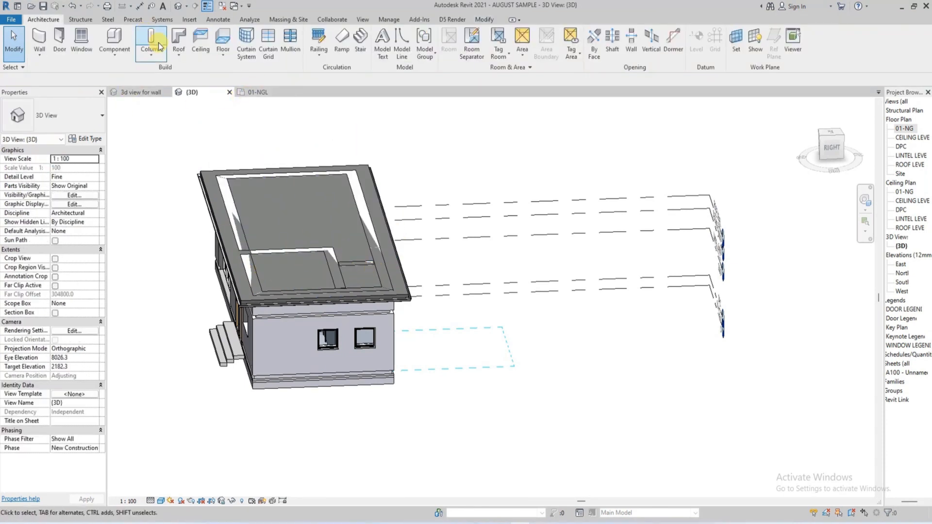
- Start a roof by extrusion on the face of the two-window end wall, referenced to ROOF LEVEL with offset 0.0
click(179, 52)
click(202, 93)
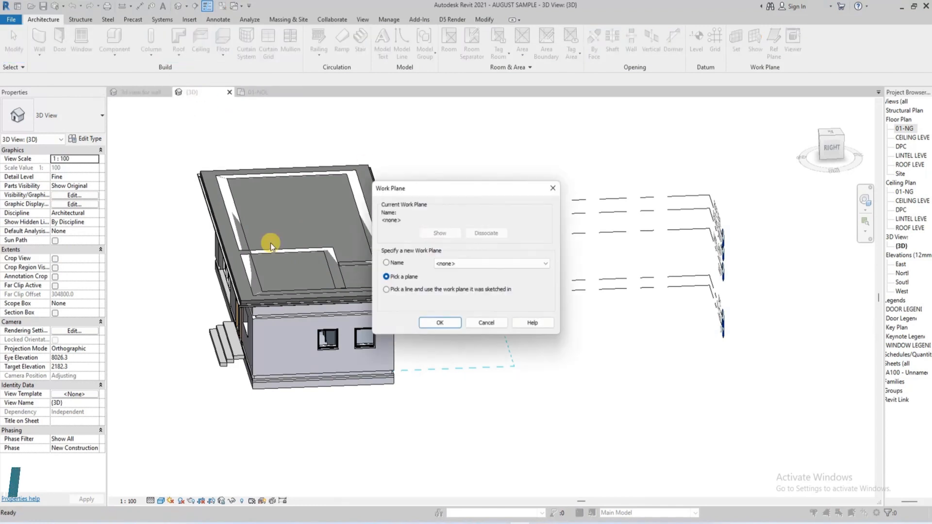
click(438, 323)
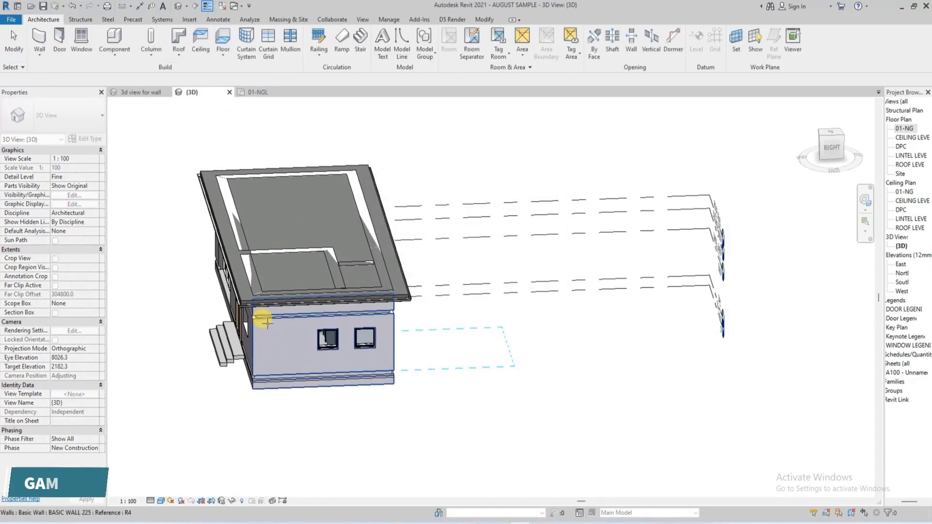
click(271, 322)
click(456, 283)
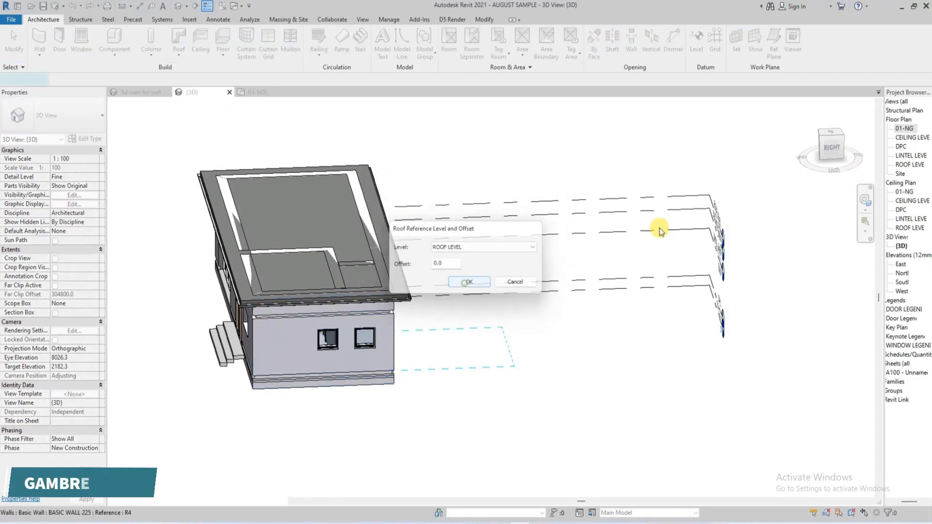
- Sketch a short horizontal guide line from the wall's top corner to the slab's outer edge
scroll(361, 303, up, 8)
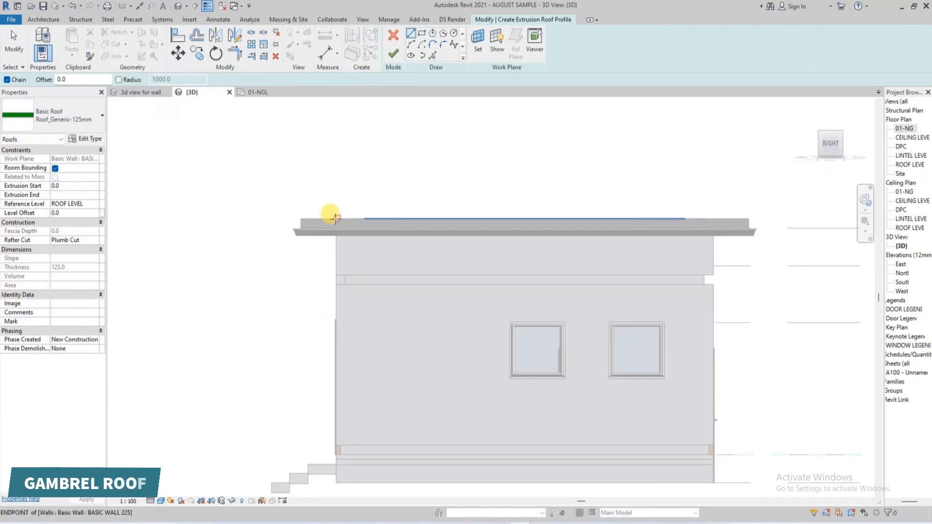
click(335, 218)
click(297, 217)
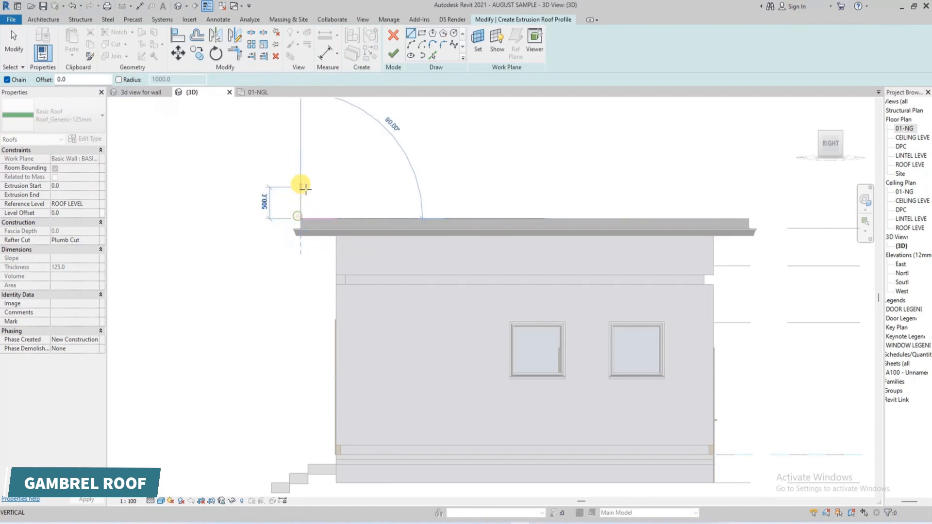
scroll(304, 242, down, 4)
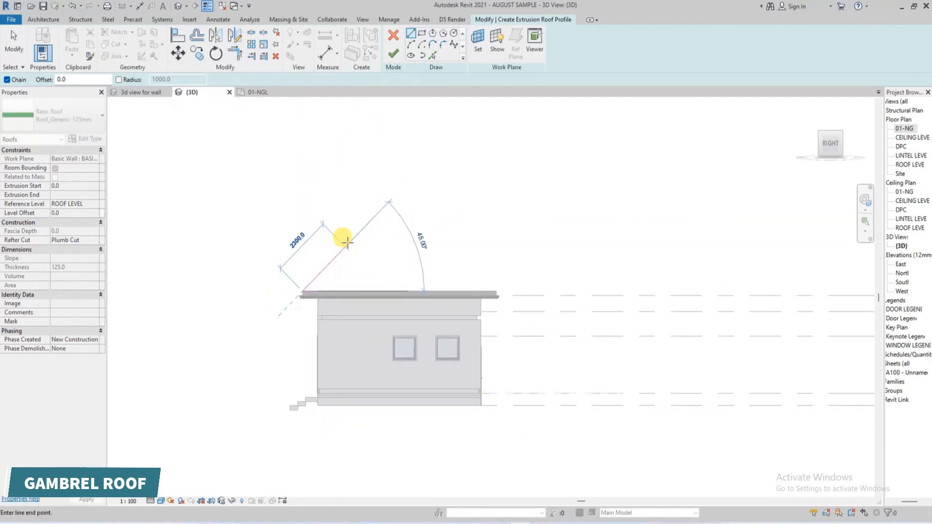
key(Escape)
key(Escape)
- Sketch a vertical guide line about 2900 mm tall from the middle of the slab's top and check the gambrel reference image
click(431, 35)
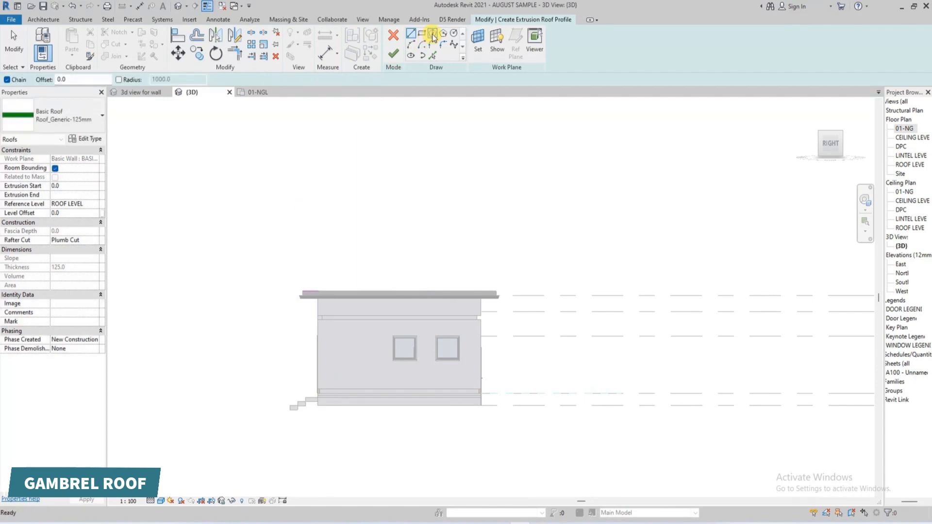
click(397, 290)
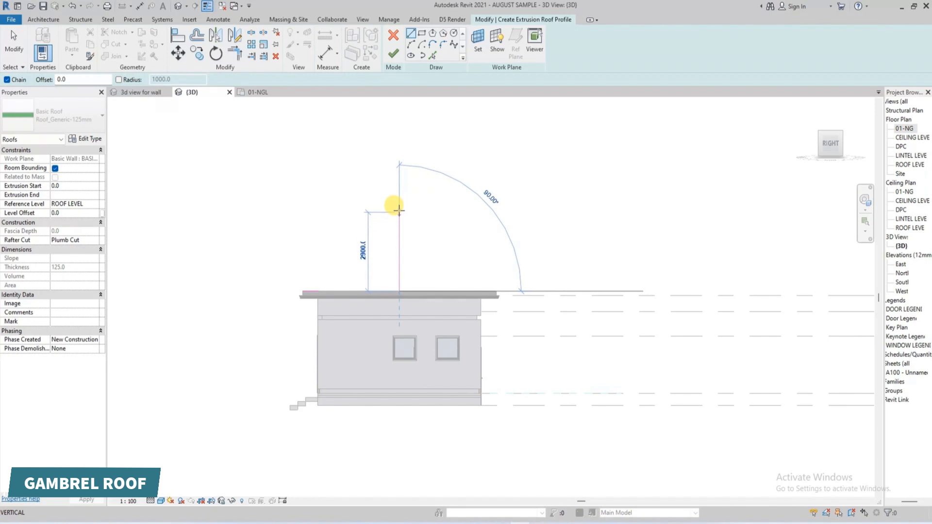
click(399, 210)
key(Escape)
click(560, 523)
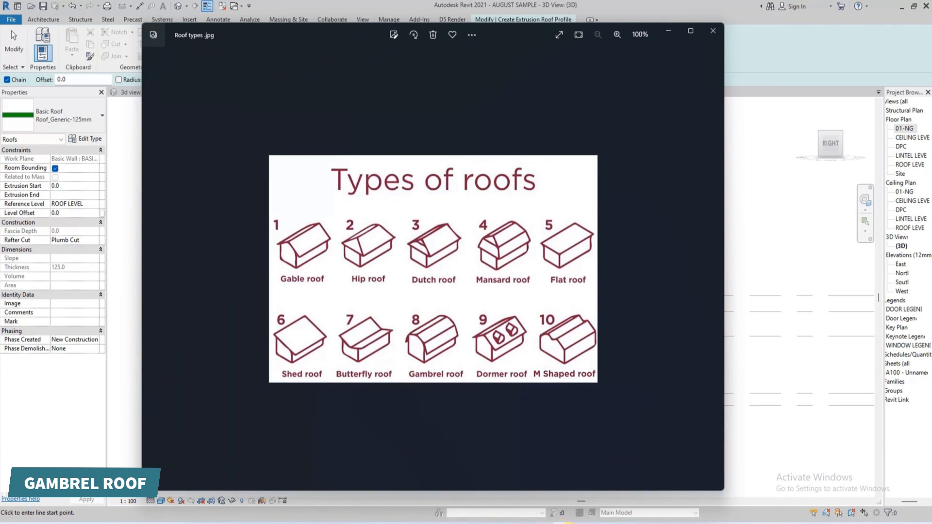
click(561, 523)
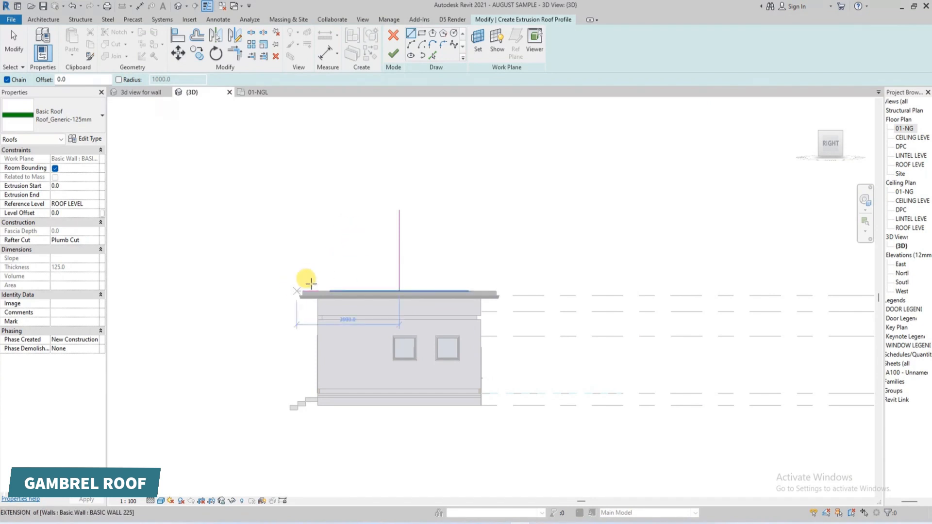
- Sketch a slope line about 2330 mm long at 60° from the slab's edge, continued by a shallower one about 3100 mm long past the guide
scroll(295, 295, up, 2)
click(296, 295)
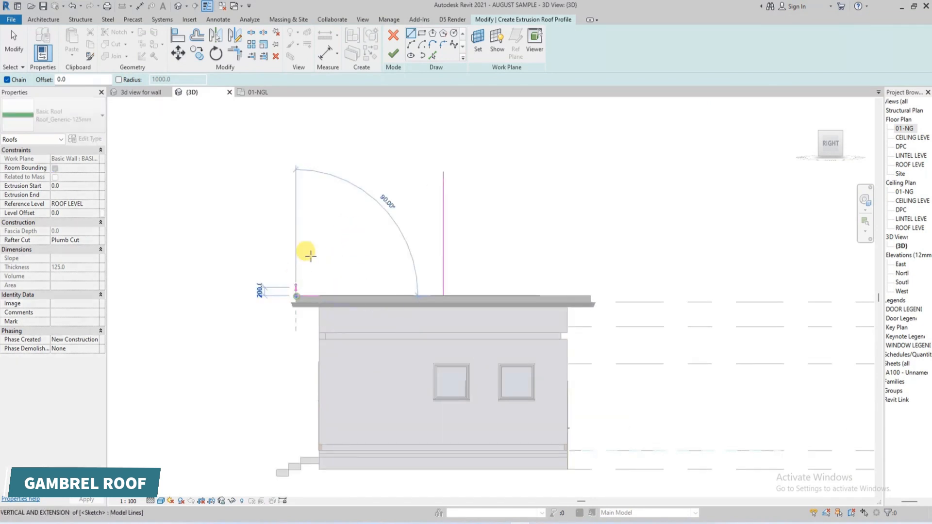
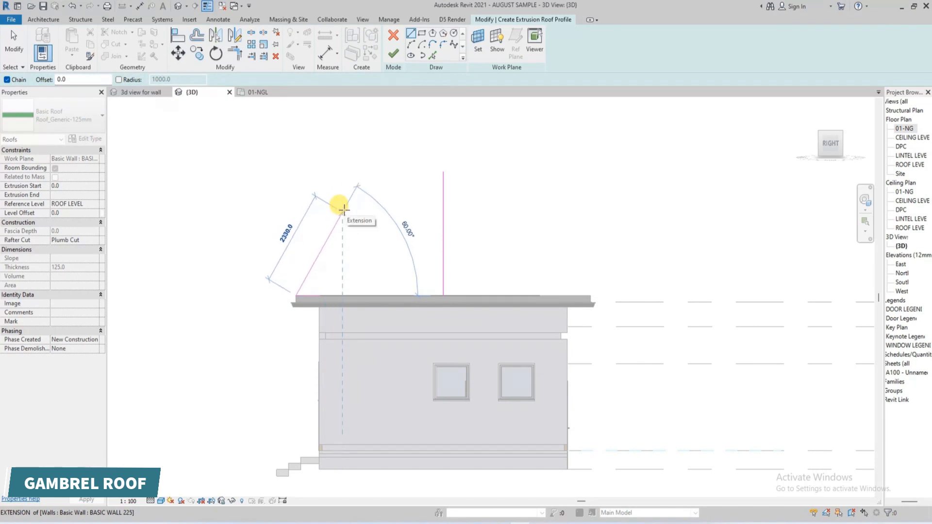
click(406, 175)
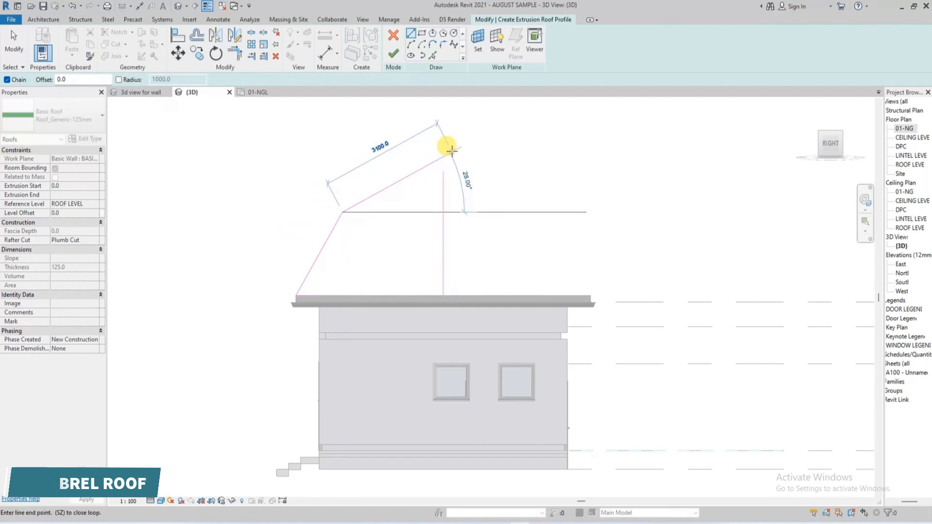
click(450, 147)
key(Escape)
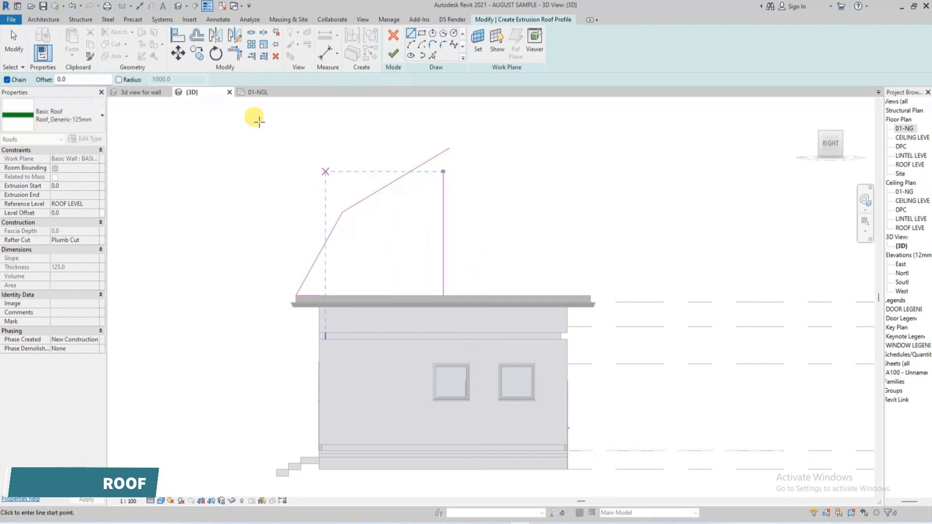
- Trim the upper slope line and the vertical guide to a corner, and delete the short horizontal guide line
click(235, 51)
click(427, 161)
click(440, 175)
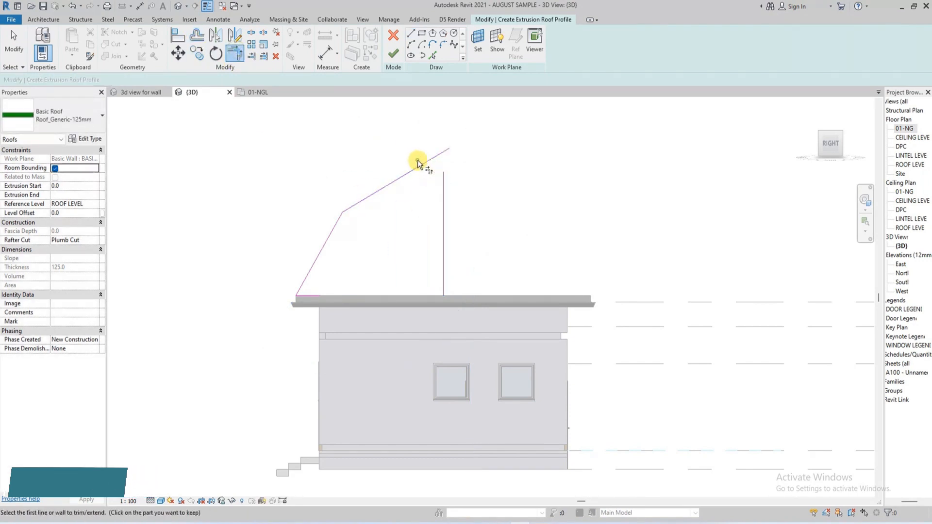
key(Escape)
click(314, 296)
key(Delete)
- Mirror both slope lines about the vertical guide line with Copy enabled
click(339, 223)
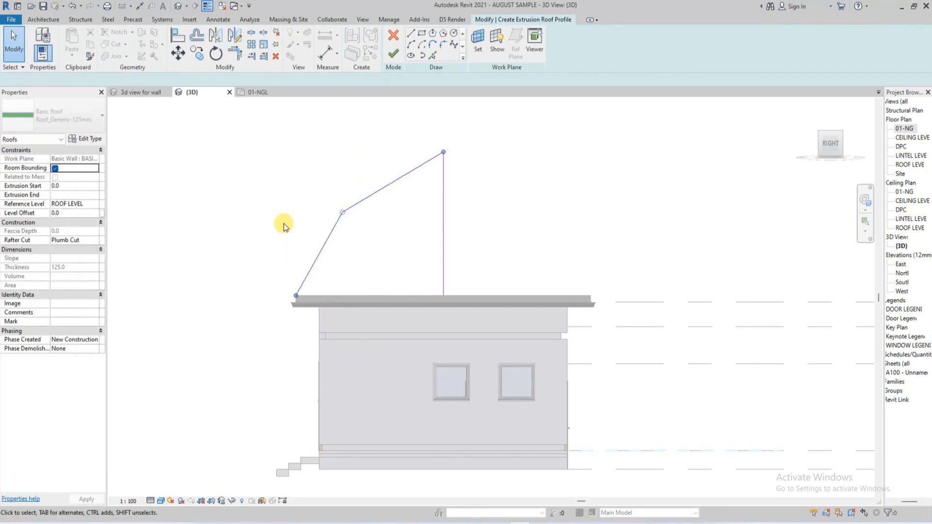
click(238, 36)
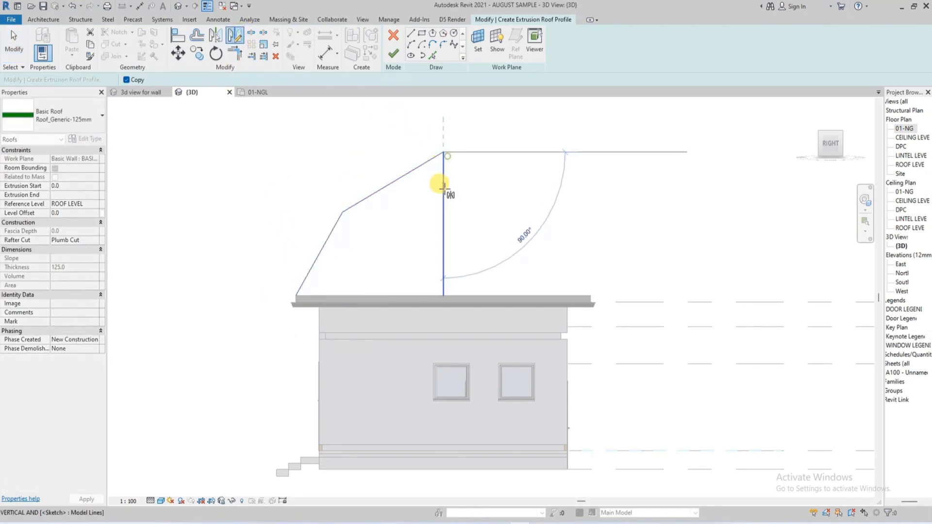
click(443, 185)
- Delete the vertical guide line and finish the gambrel roof's extrusion profile
click(439, 223)
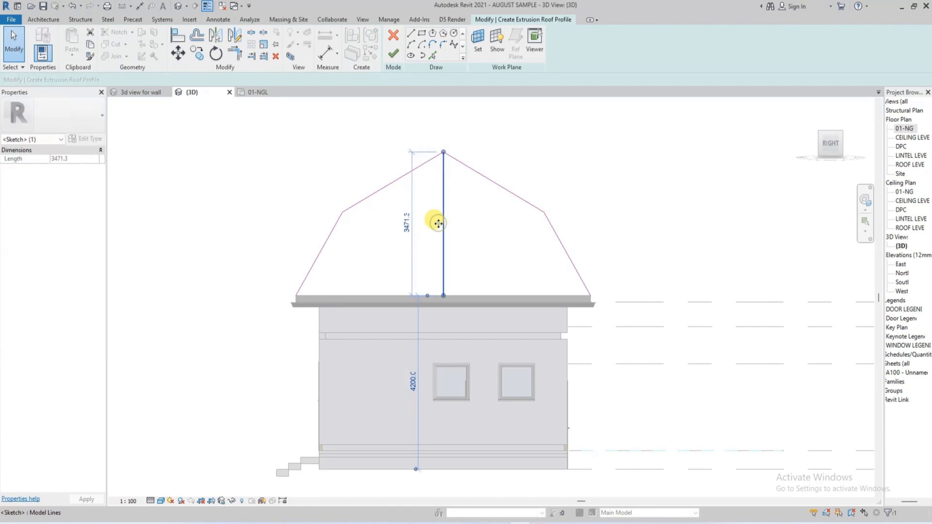
key(Delete)
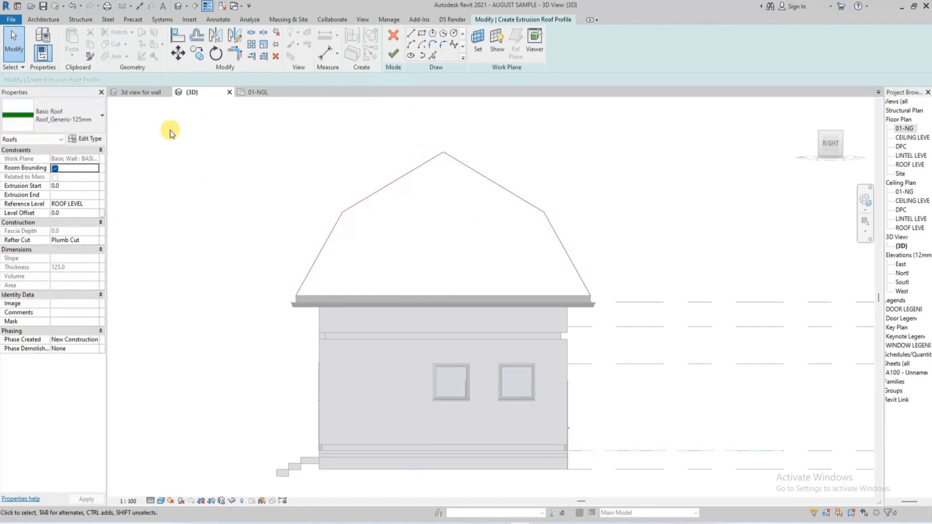
click(395, 54)
click(840, 141)
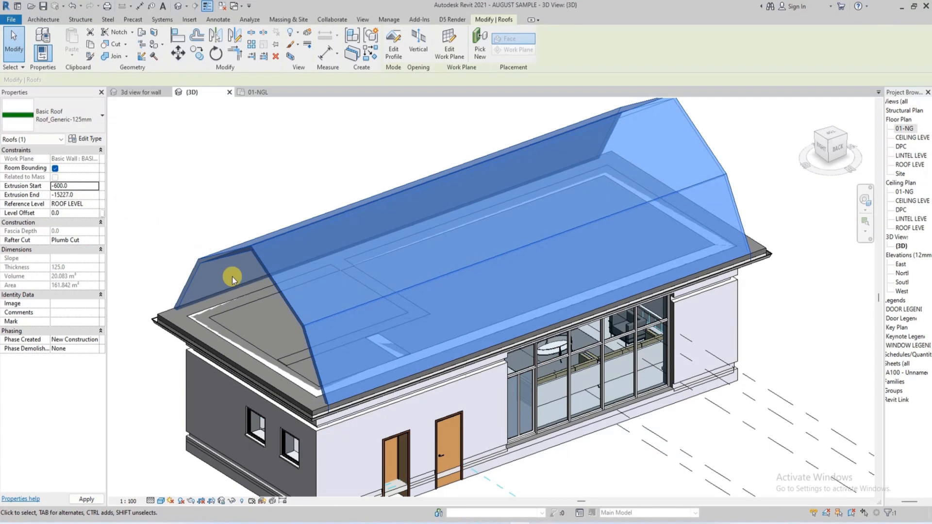
- Set the gambrel roof's extrusion start to 600 and stretch its opposite end to about -15780, near the slab's edge
click(73, 186)
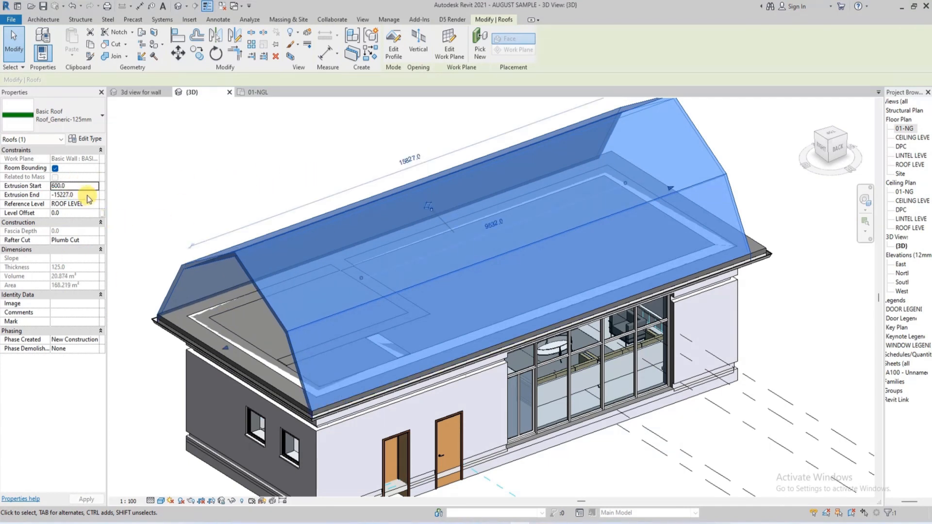
scroll(605, 191, down, 3)
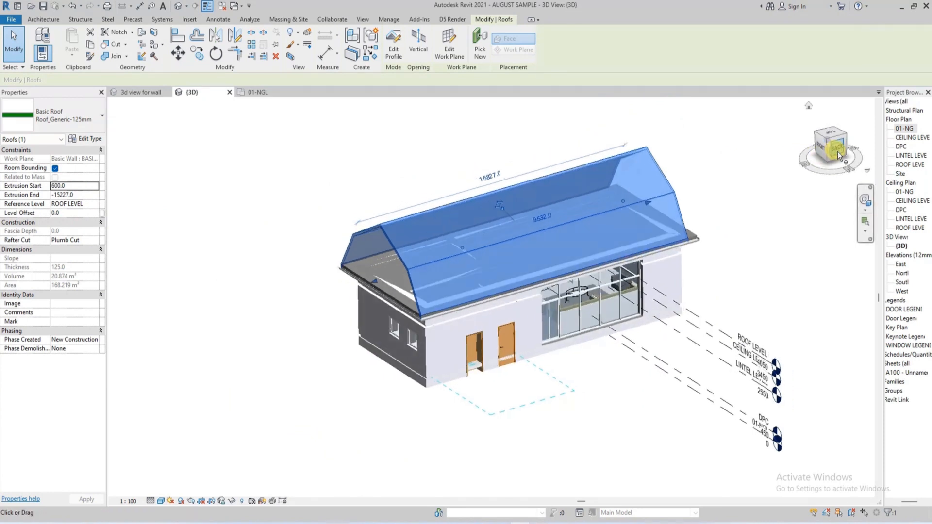
click(838, 152)
scroll(677, 337, up, 4)
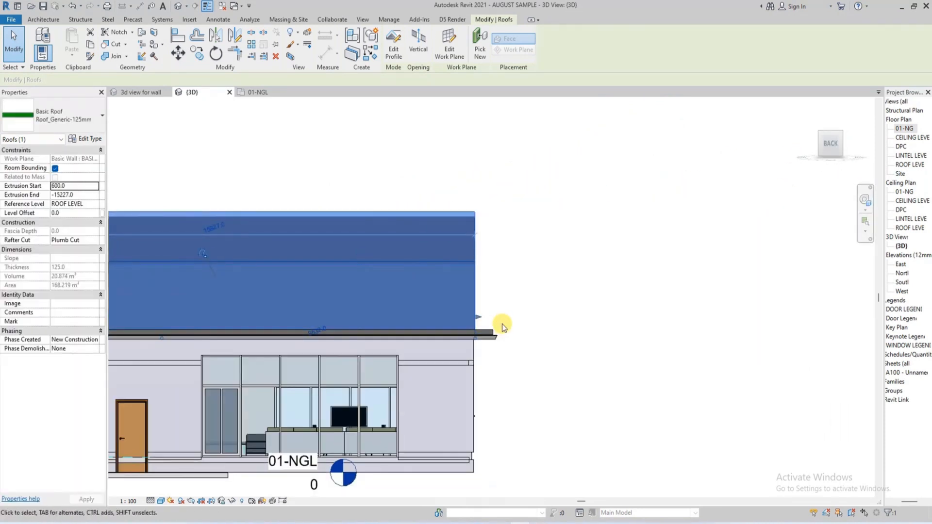
scroll(503, 327, up, 2)
drag(479, 318, 495, 313)
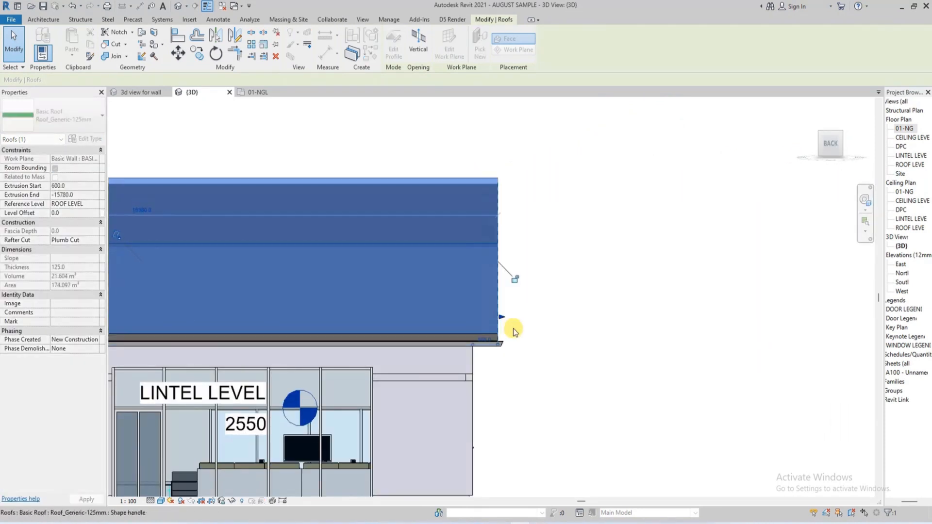
scroll(514, 334, up, 3)
scroll(510, 312, down, 3)
click(540, 296)
scroll(545, 295, down, 3)
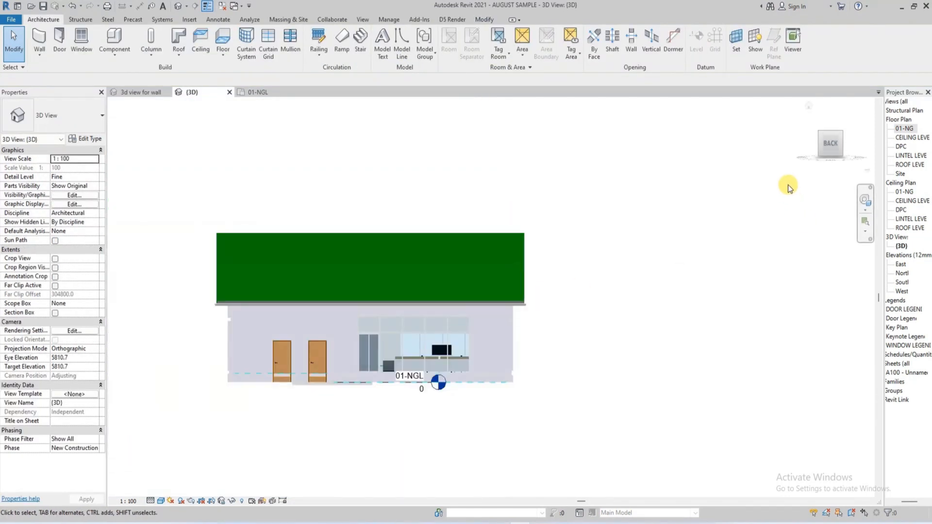
- Attach the top of the gable end wall to the gambrel roof
click(838, 141)
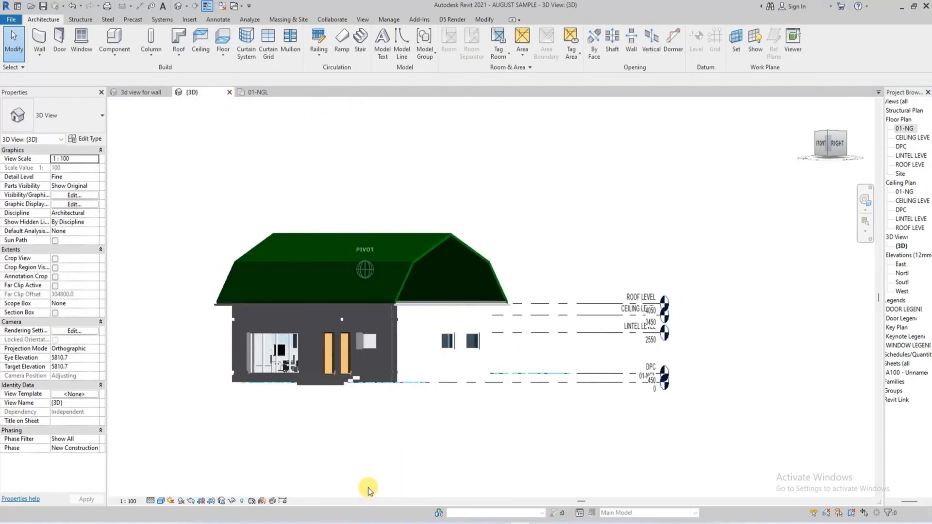
shift+middle_drag(368, 490, 628, 198)
click(432, 243)
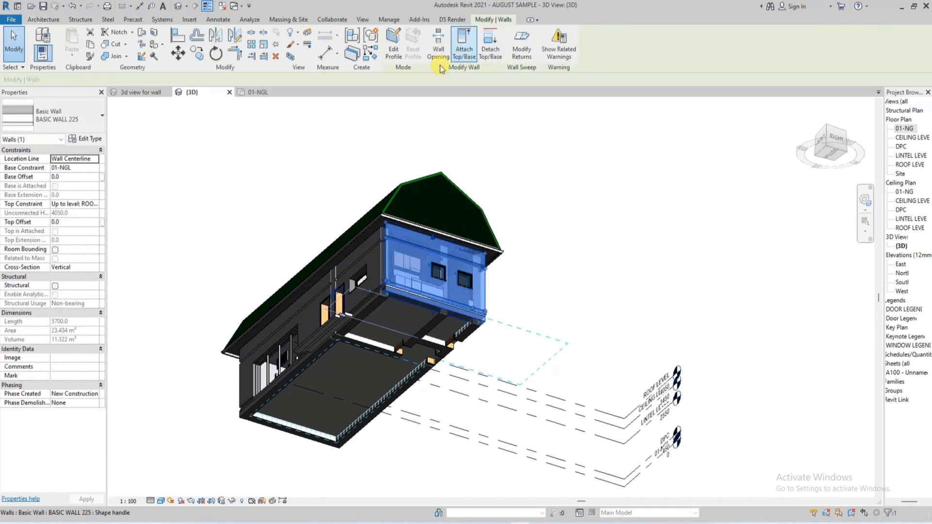
click(441, 162)
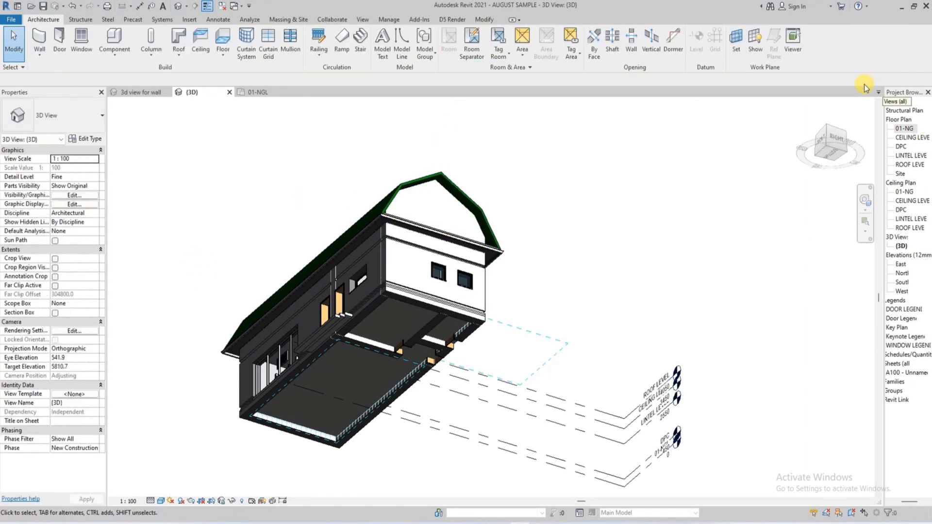
- Delete the gambrel roof and check the dormer roof in the roof types reference image
click(830, 146)
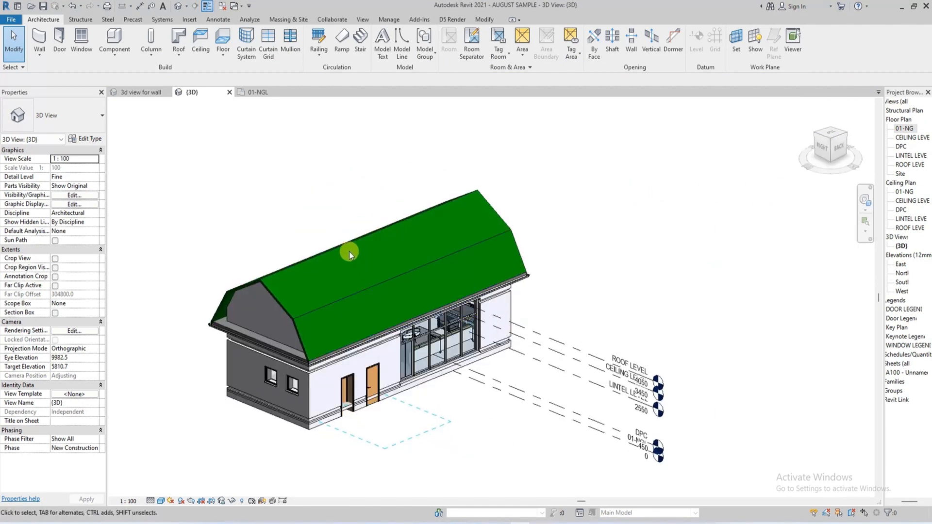
click(347, 239)
key(Delete)
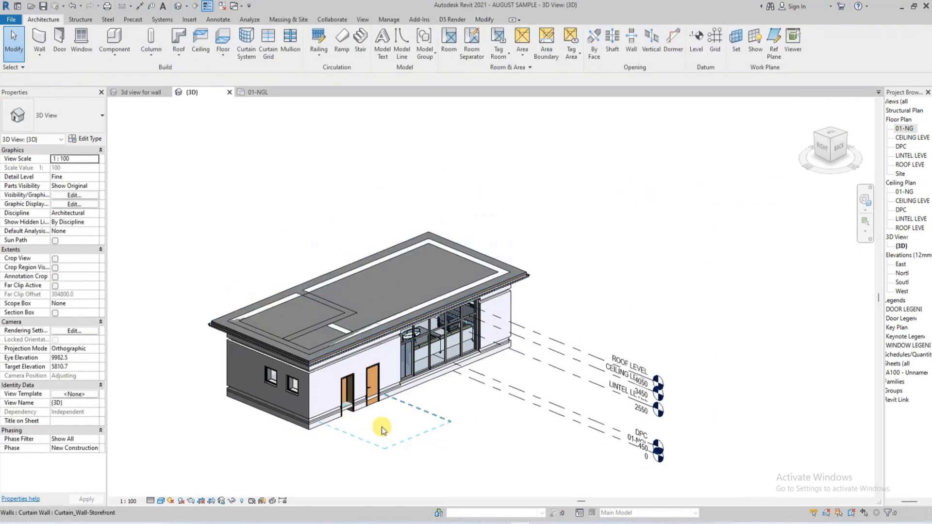
click(562, 523)
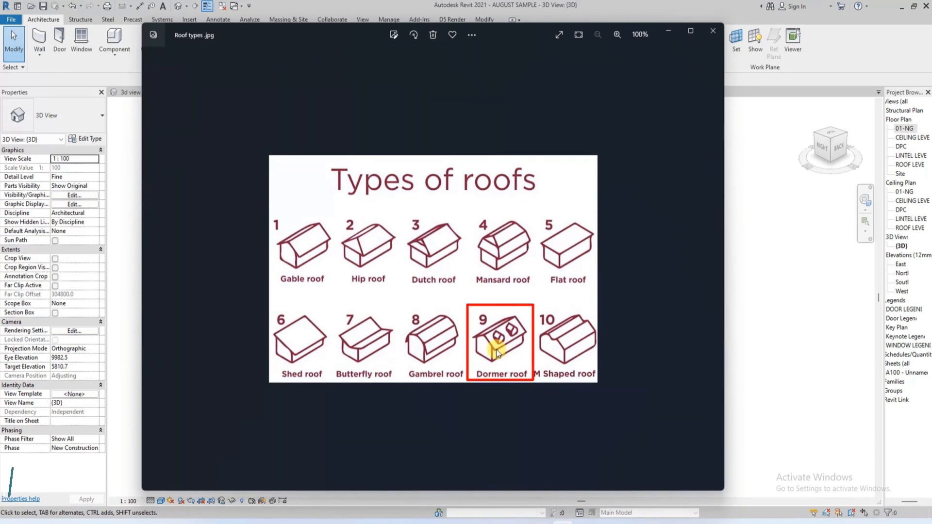
click(669, 32)
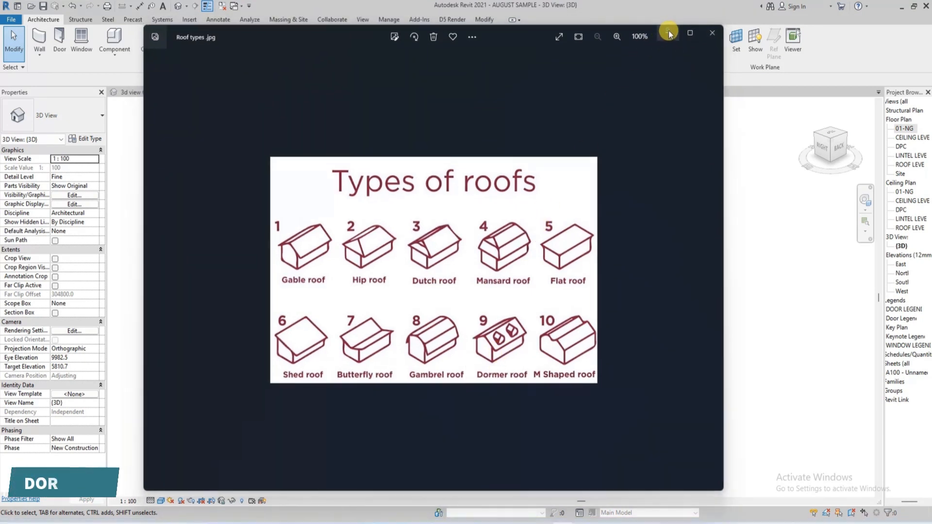
- Start a roof by footprint in the top view and place it on ROOF LEVEL
click(830, 138)
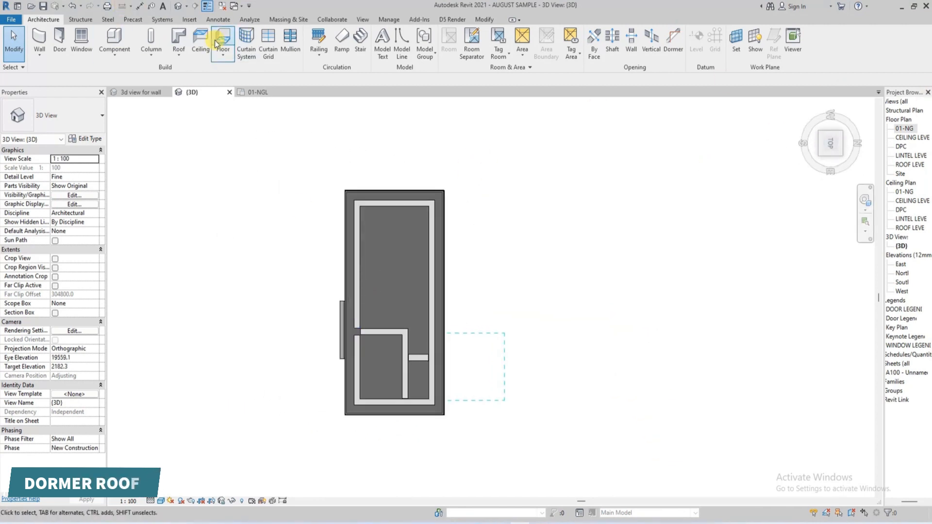
click(179, 56)
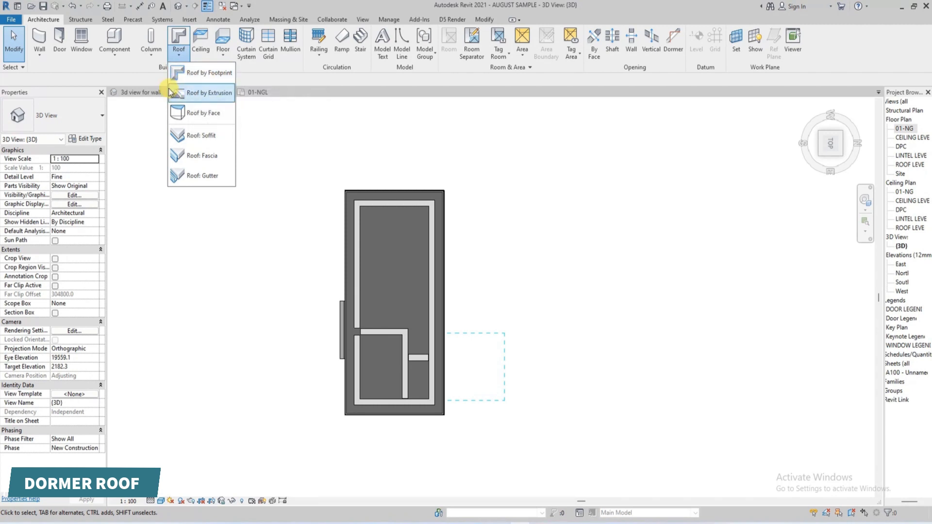
click(197, 78)
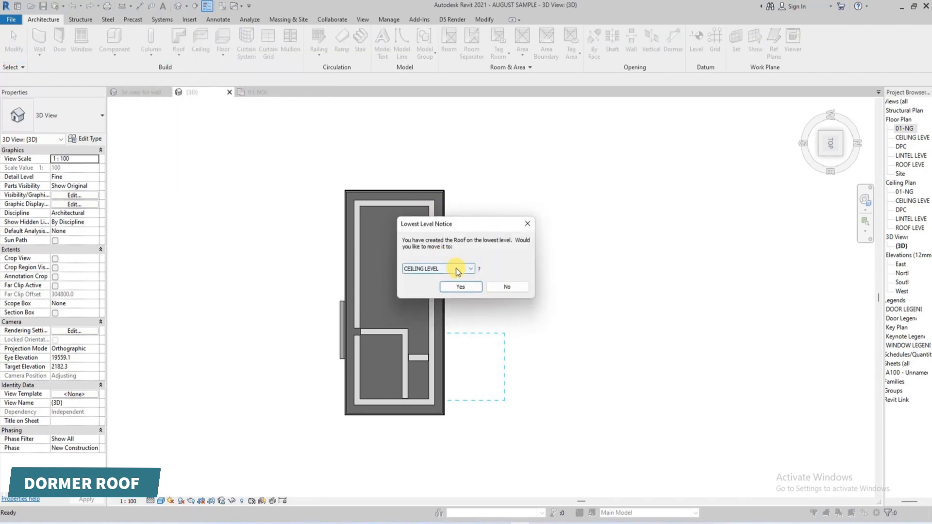
click(457, 270)
click(421, 305)
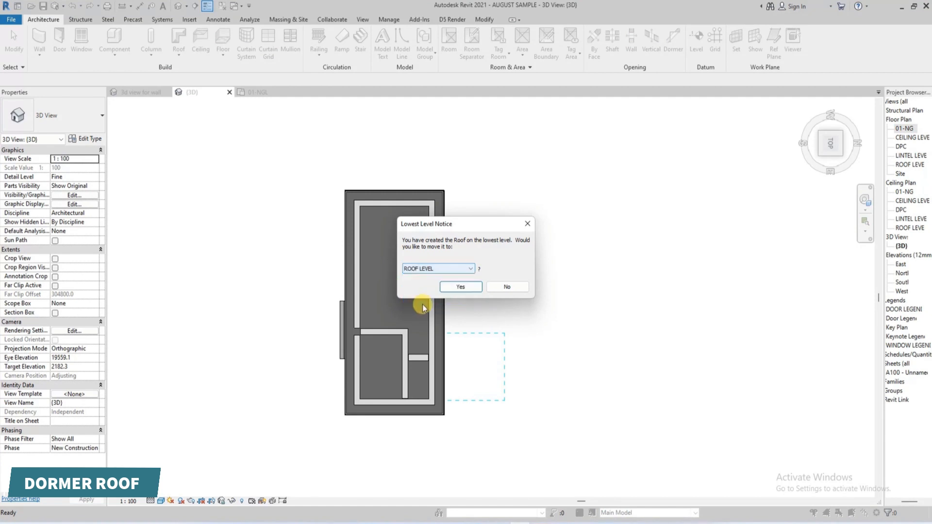
click(461, 286)
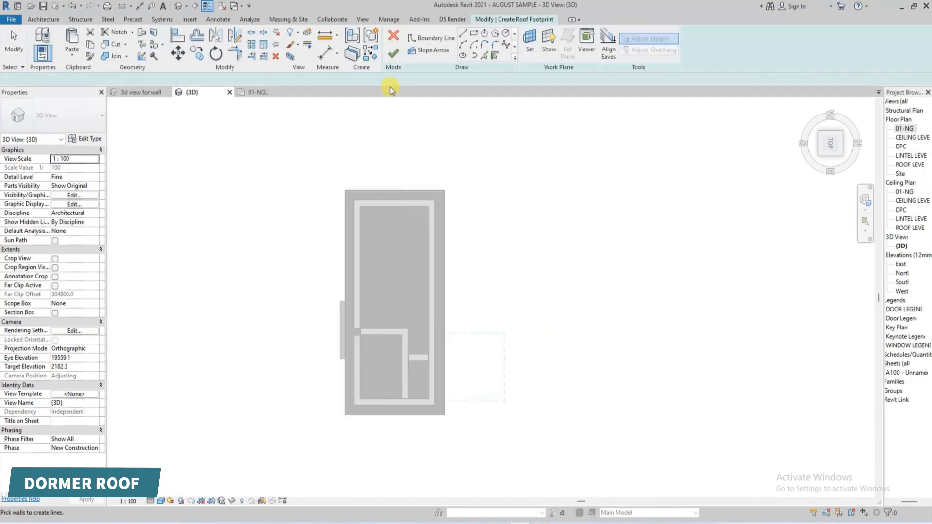
- Draw a rectangular roof boundary along the slab's outer edges, from one corner to the diagonally opposite one
click(478, 39)
scroll(322, 184, up, 8)
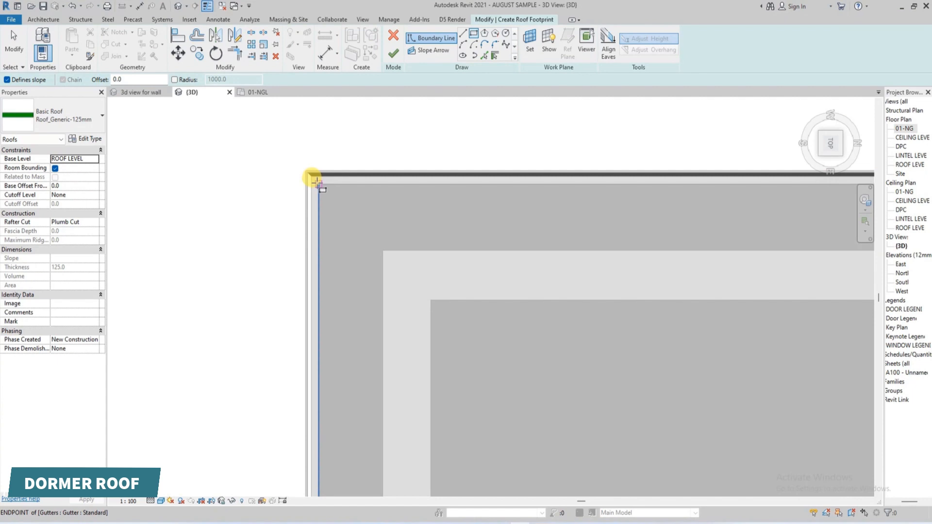
click(316, 183)
scroll(450, 322, down, 6)
scroll(475, 452, up, 6)
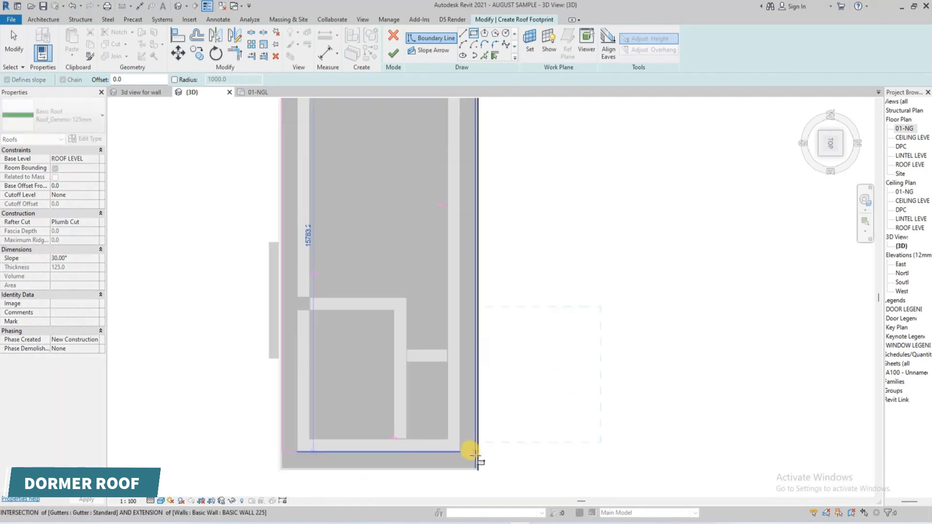
click(473, 466)
scroll(331, 363, down, 5)
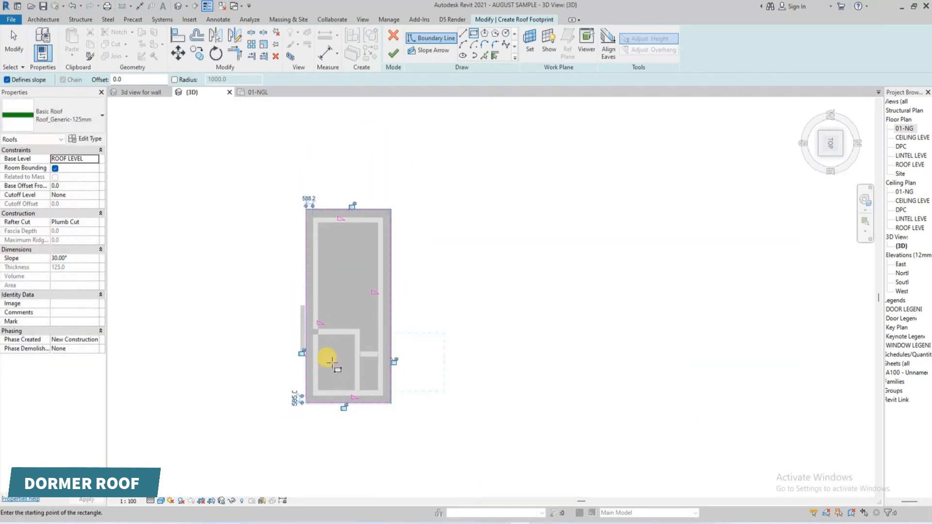
key(Escape)
key(Escape)
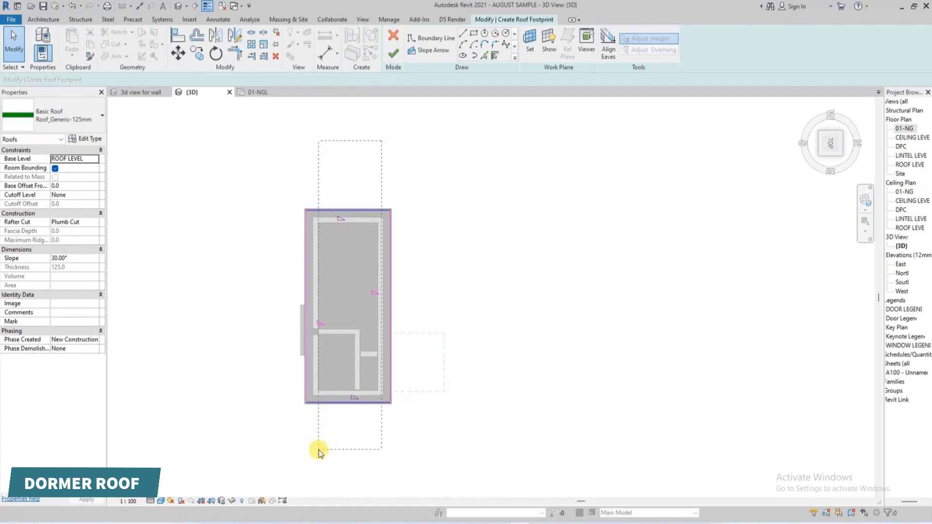
- Turn off slope definition for both short boundary edges and finish the gable roof's footprint
drag(319, 453, 319, 451)
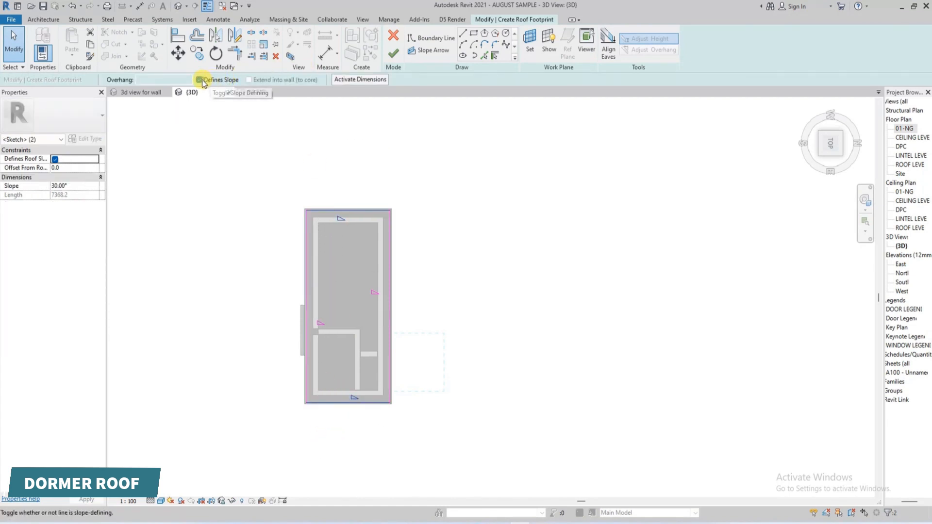
click(213, 82)
click(342, 152)
click(394, 56)
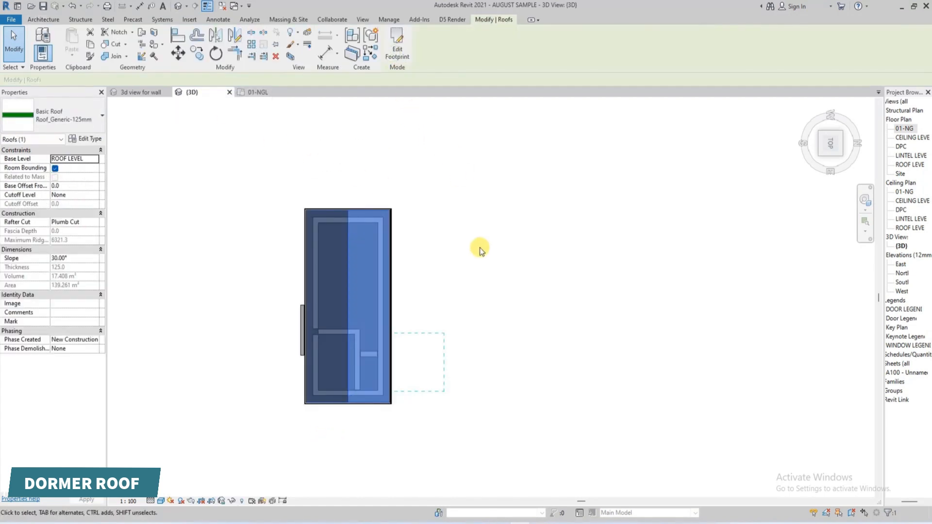
click(479, 248)
- Copy the gable roof beside the building and delete all boundary lines from the copy's footprint
mouse_move(418, 267)
middle_down()
mouse_move(342, 267)
mouse_move(343, 291)
middle_up()
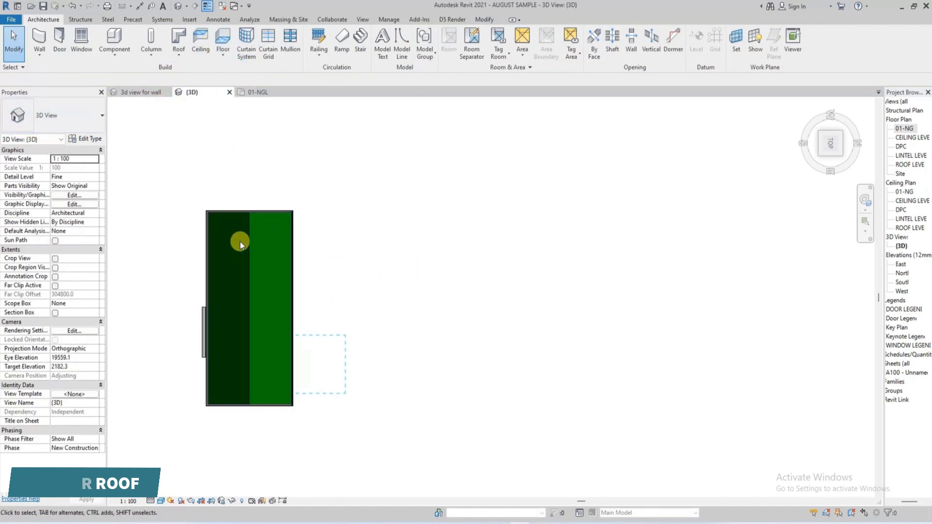
click(250, 250)
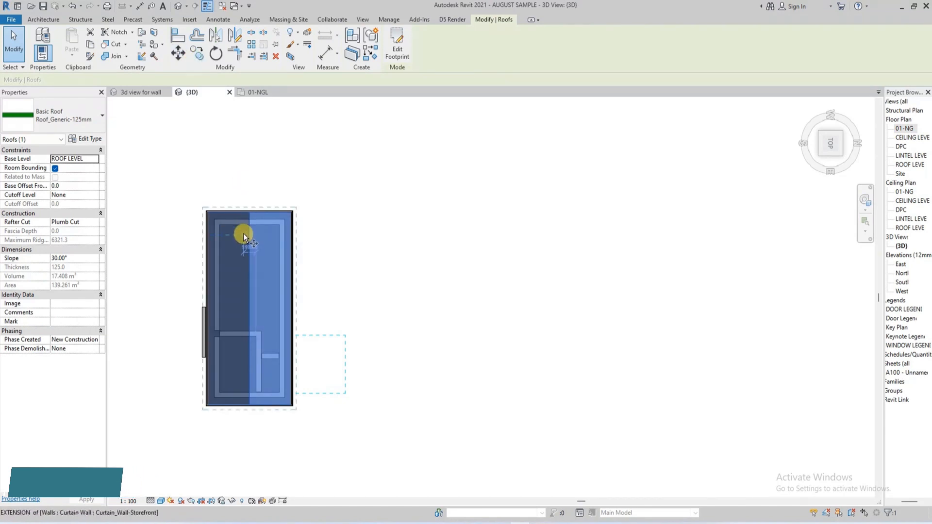
ctrl+drag(243, 235, 377, 190)
click(366, 255)
click(380, 261)
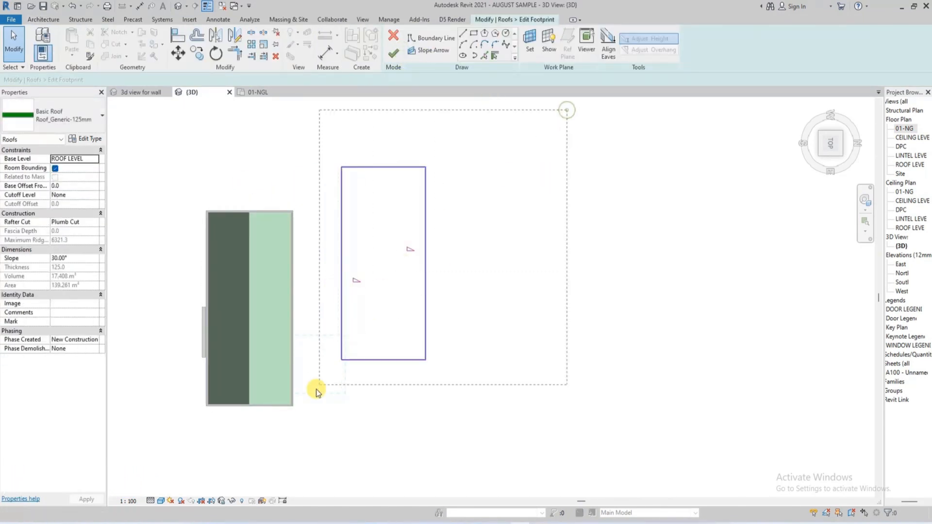
key(Delete)
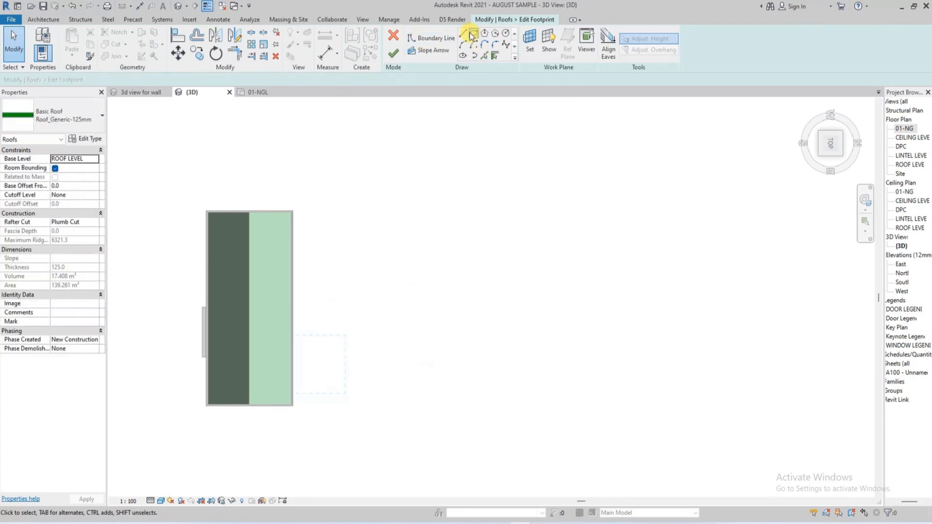
- Draw a rectangular dormer boundary about 2900 mm wide across the roof's long edge near its corner, and remove the guide line along that edge
scroll(307, 370, up, 2)
scroll(275, 444, up, 1)
click(275, 431)
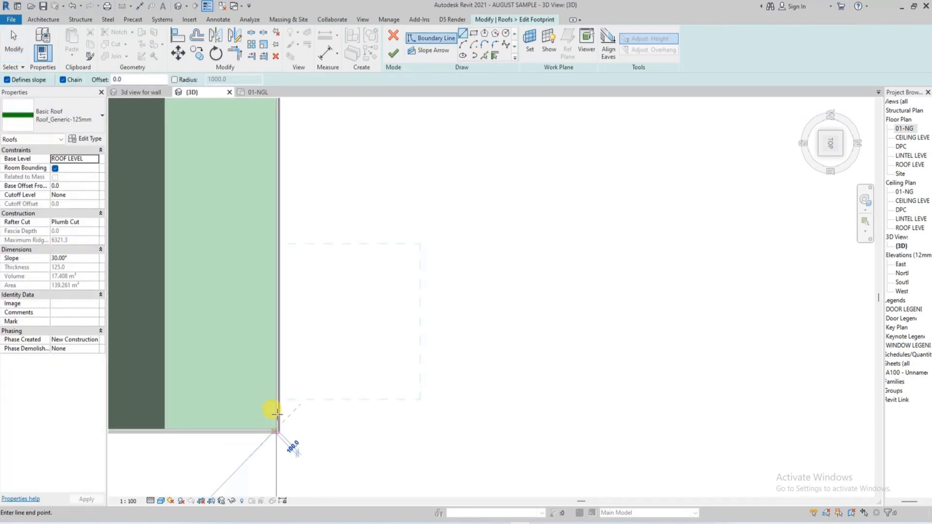
click(275, 363)
click(242, 362)
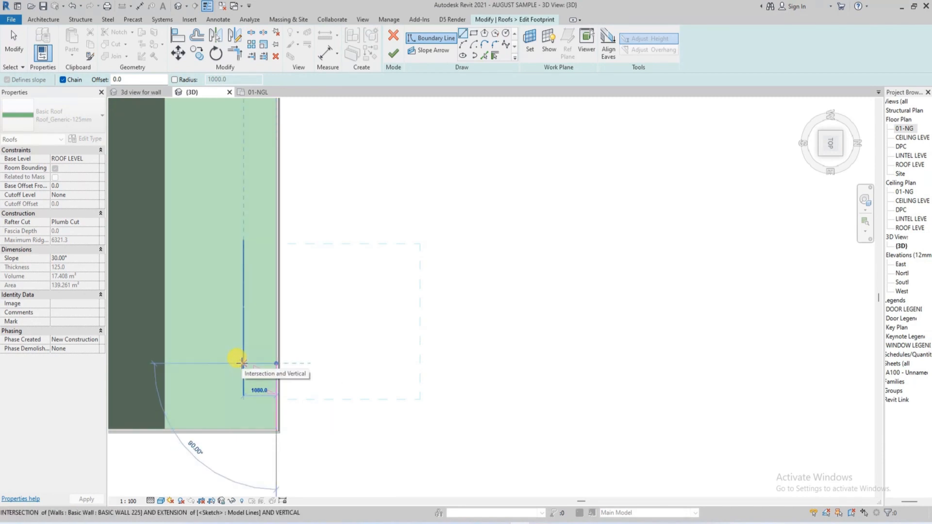
click(241, 272)
click(314, 273)
click(313, 362)
click(274, 359)
key(Escape)
key(Escape)
click(276, 386)
key(Escape)
- Move the dormer boundary's inner edge to about 2950 mm inside the roof edge, and turn off slope definition for the inner and outer edges
drag(245, 339, 188, 334)
drag(387, 310, 181, 336)
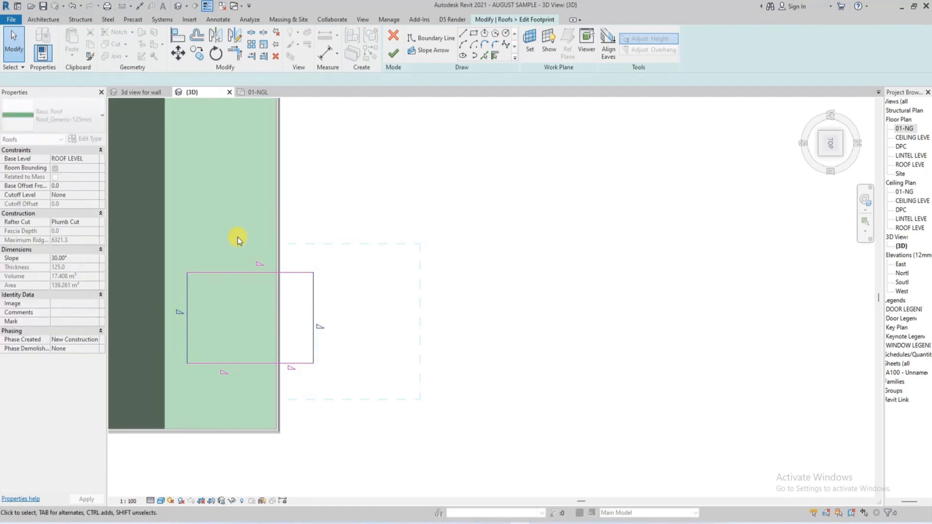
click(369, 256)
- Delete the inner segment of the split dormer boundary side and trim the remaining segment to a corner with the inner edge
click(265, 364)
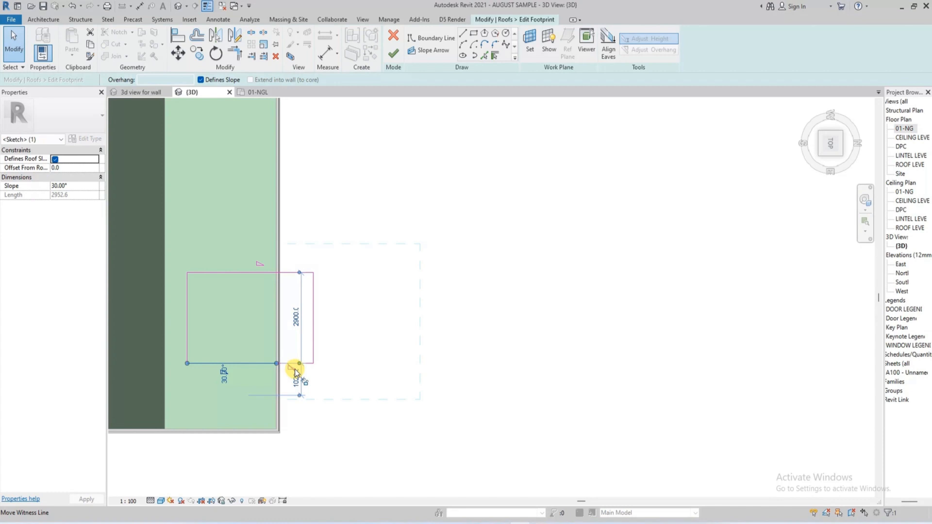
key(Delete)
click(231, 56)
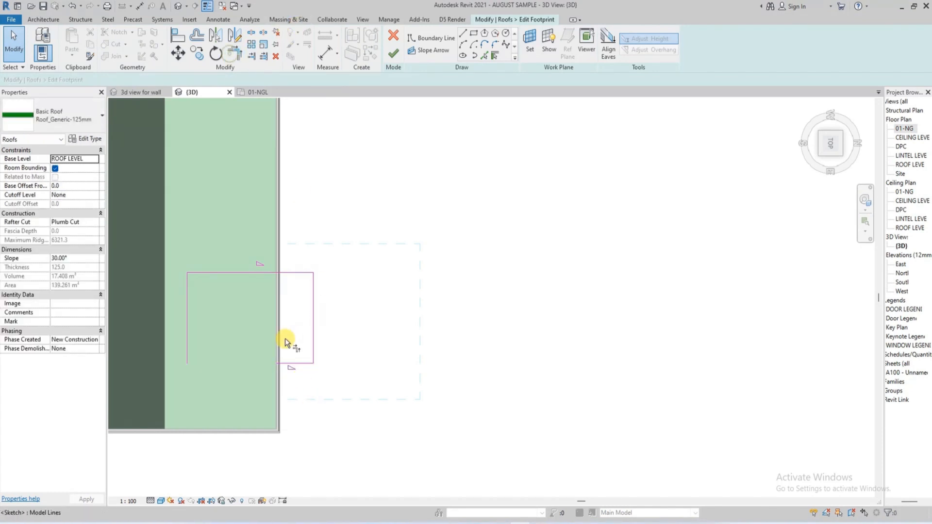
click(284, 363)
click(188, 328)
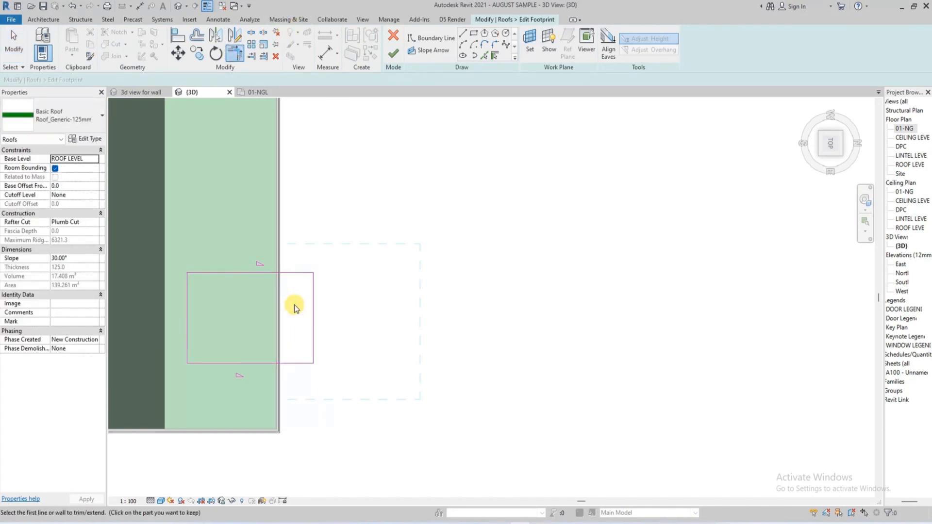
- Enter a new base offset from level for the dormer roof and finish its footprint
key(Escape)
scroll(294, 305, down, 1)
click(338, 301)
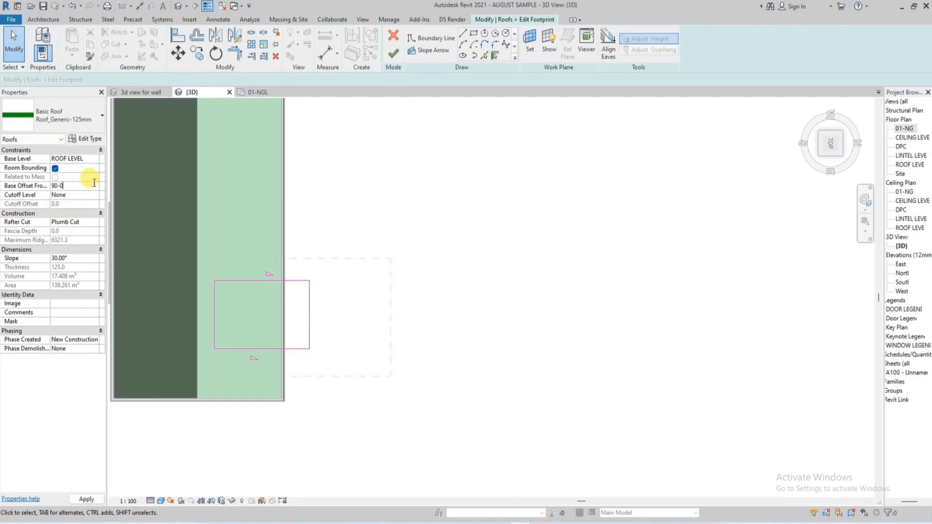
click(395, 52)
scroll(499, 194, down, 2)
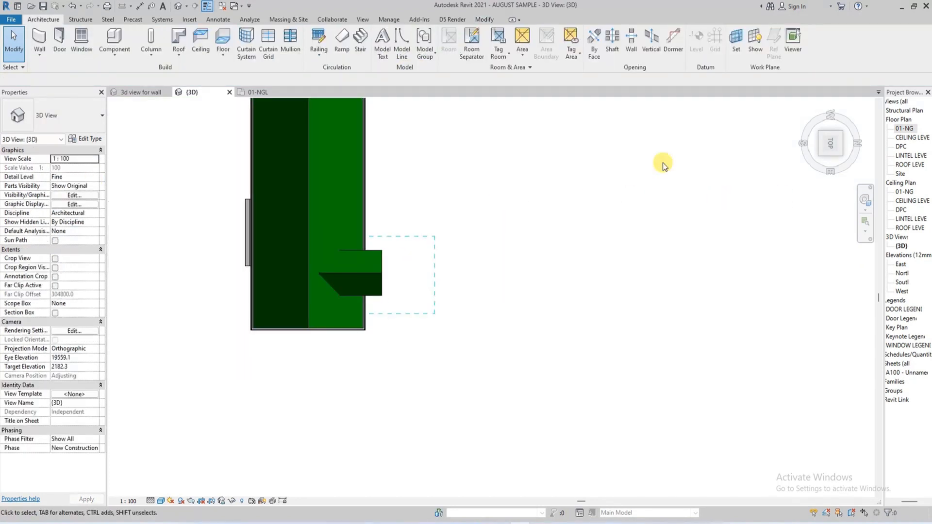
- Edit the dormer roof's footprint so its inner edge aligns with the main roof's ridge, and finish the footprint
scroll(356, 273, up, 1)
double_click(351, 267)
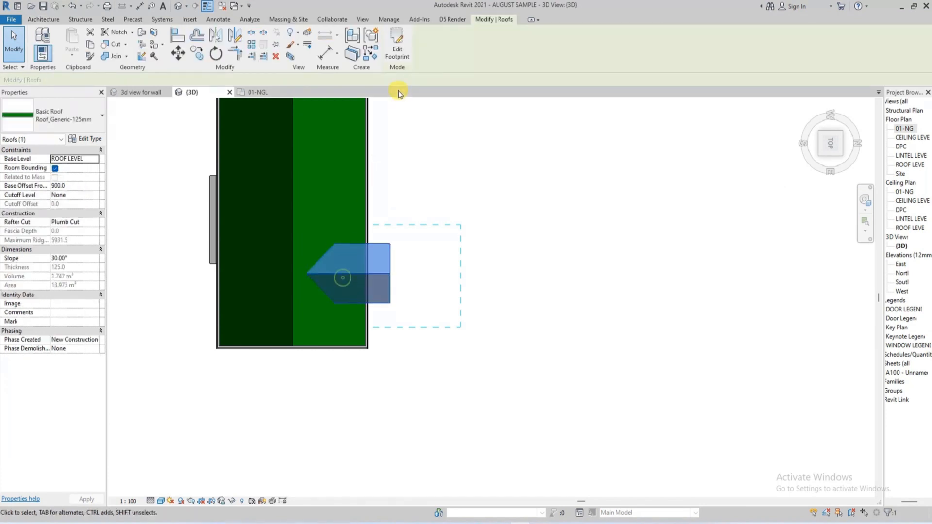
click(307, 274)
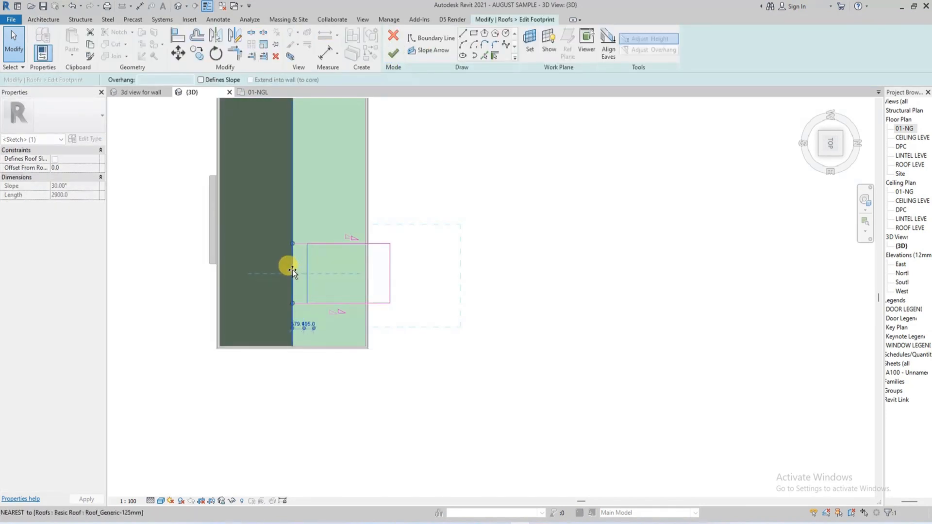
click(394, 53)
mouse_move(832, 144)
mouse_down()
mouse_move(776, 452)
mouse_move(782, 472)
mouse_move(836, 105)
mouse_move(834, 145)
mouse_up()
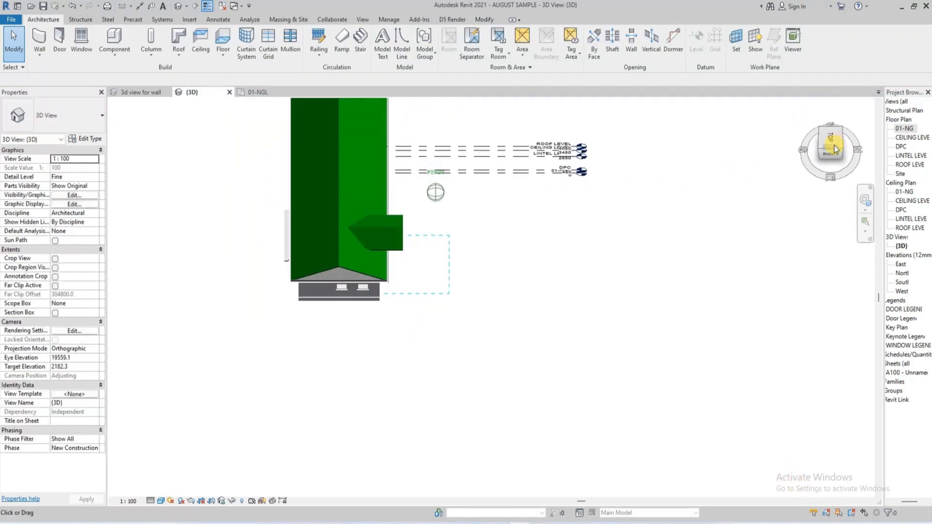
click(831, 146)
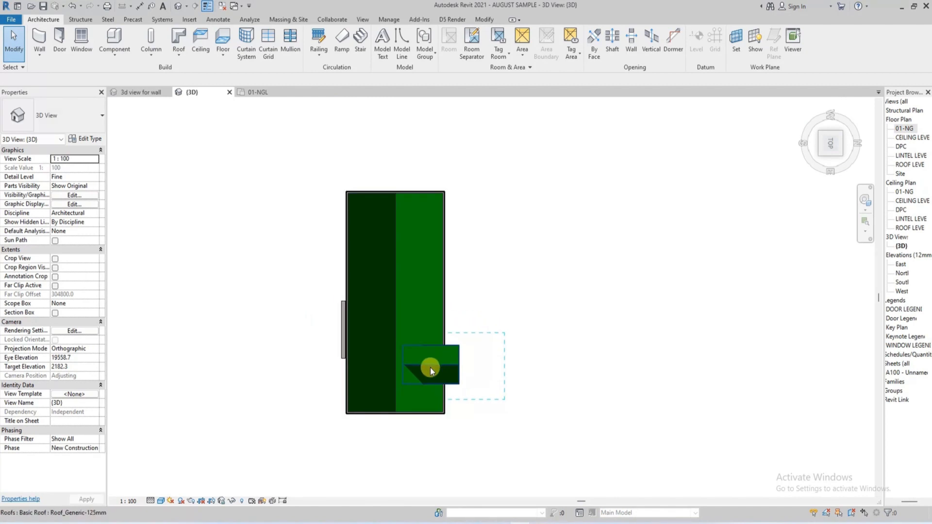
- Copy the dormer roof along the main roof's long edge towards its other end
click(434, 347)
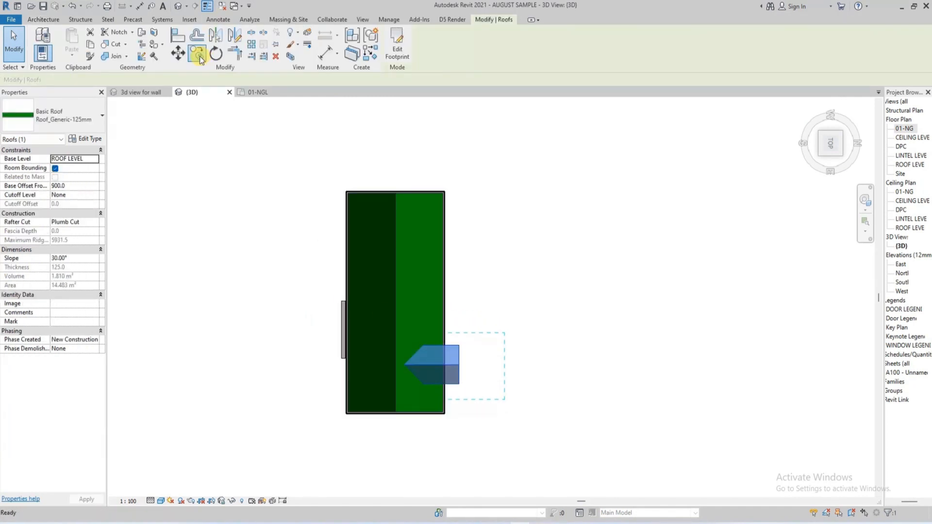
click(198, 55)
scroll(434, 346, up, 2)
click(442, 342)
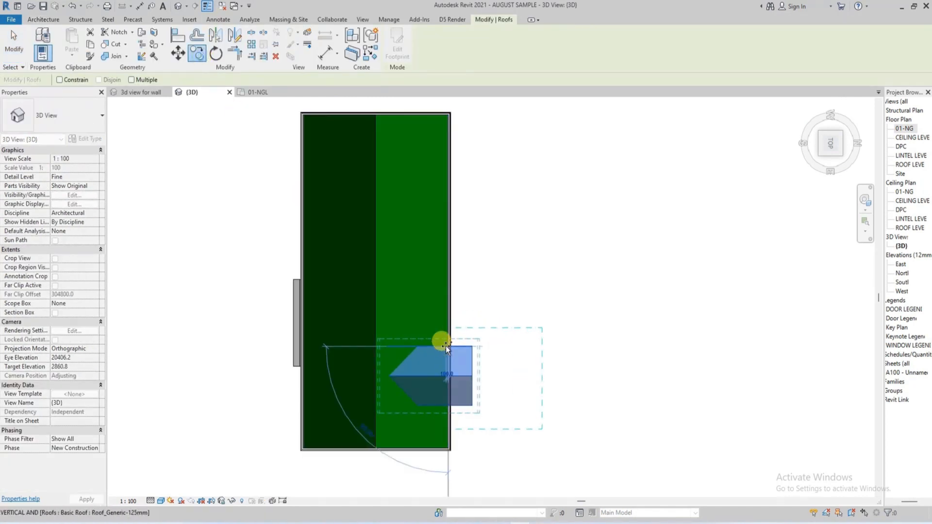
click(447, 179)
key(Escape)
- Open the 01-NGL floor plan and set its underlay base level to ROOF LEVEL
drag(837, 147, 653, 450)
scroll(372, 247, up, 2)
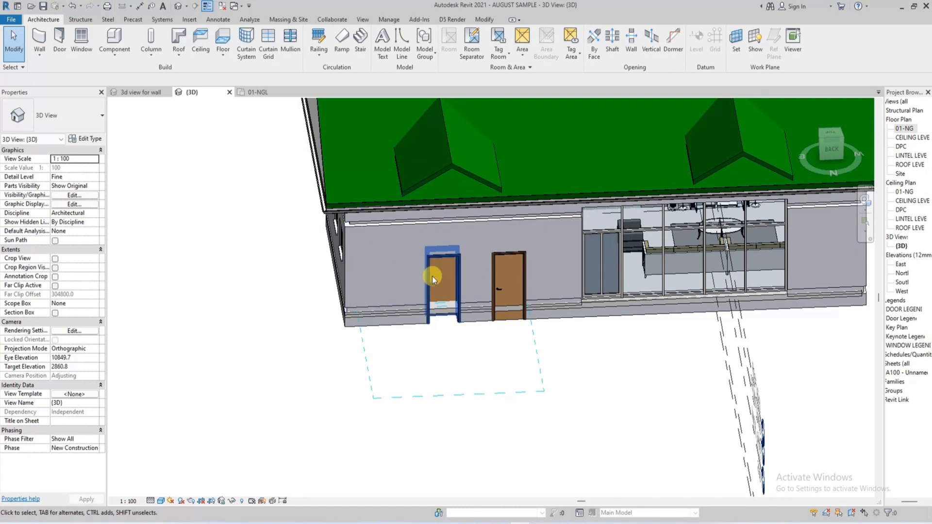
double_click(902, 130)
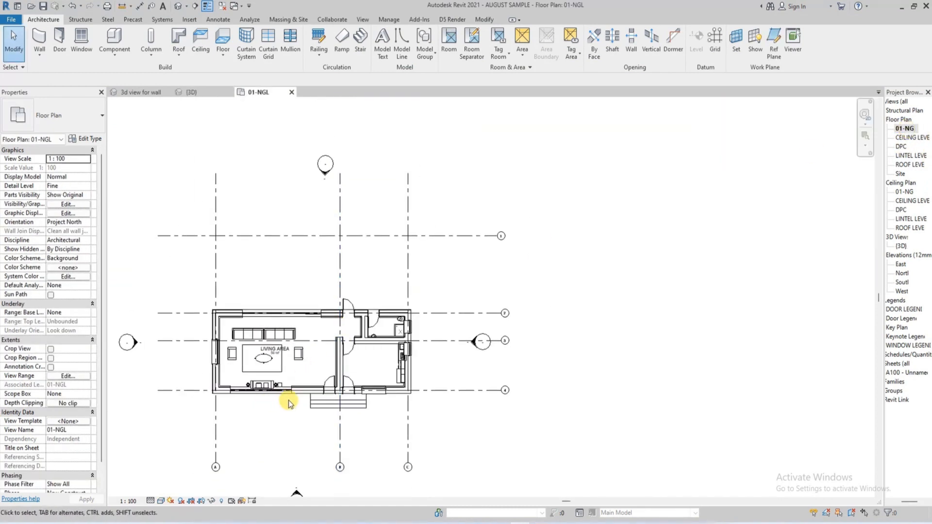
click(89, 314)
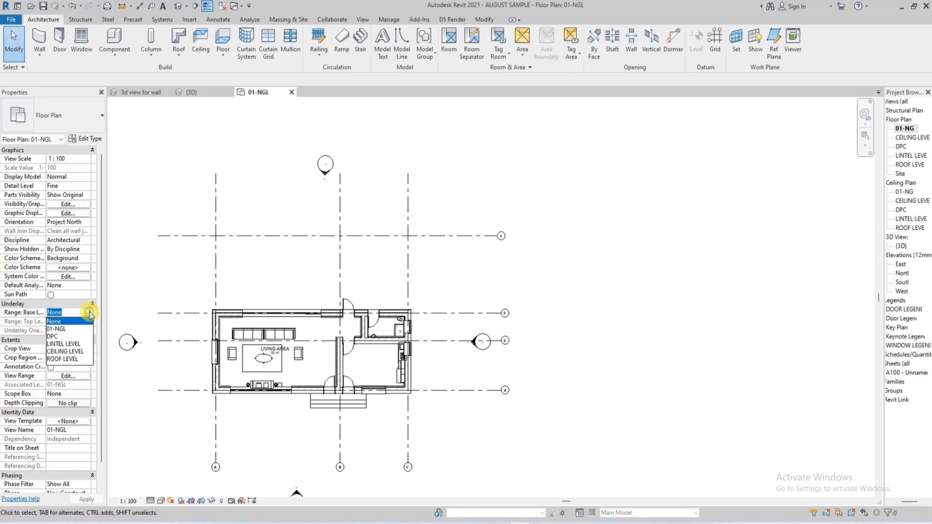
click(57, 359)
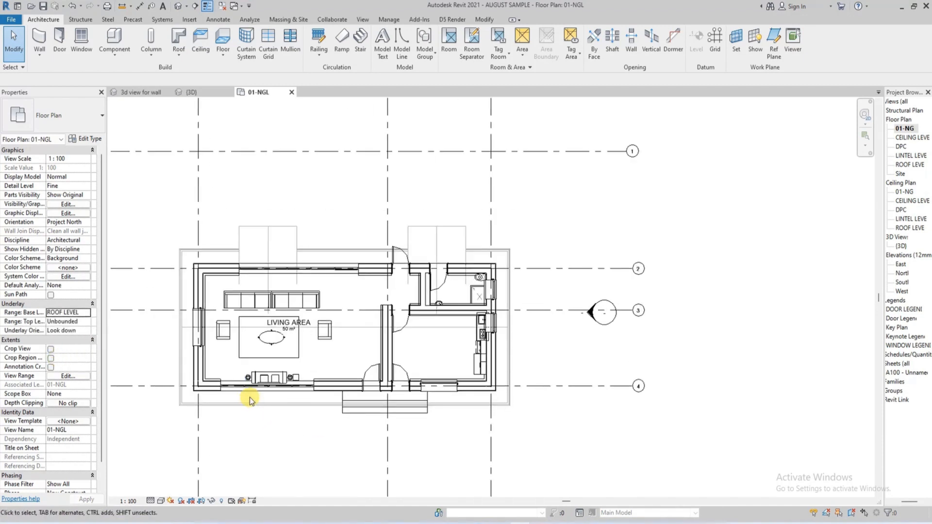
scroll(250, 249, up, 2)
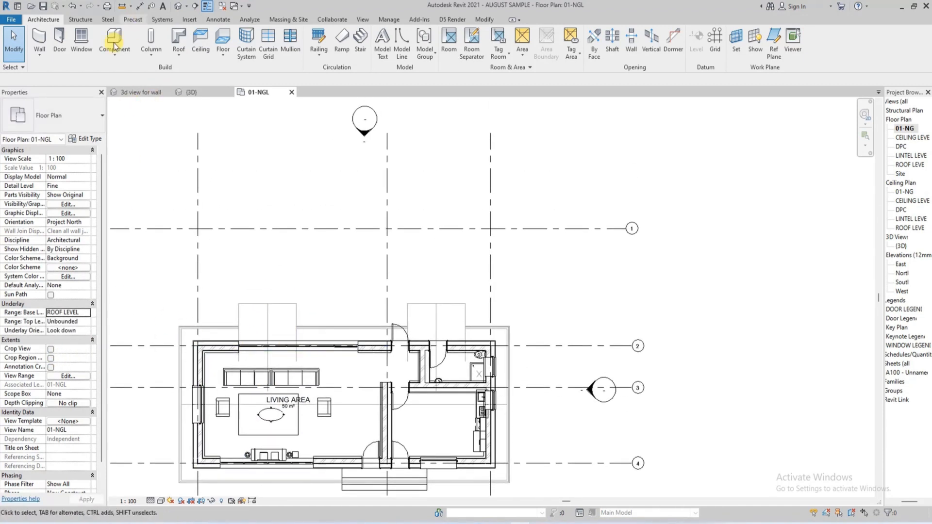
- Draw three MY WHITE WALL 225 walls up to roof level under the dormer outline in front of the living area window
click(43, 37)
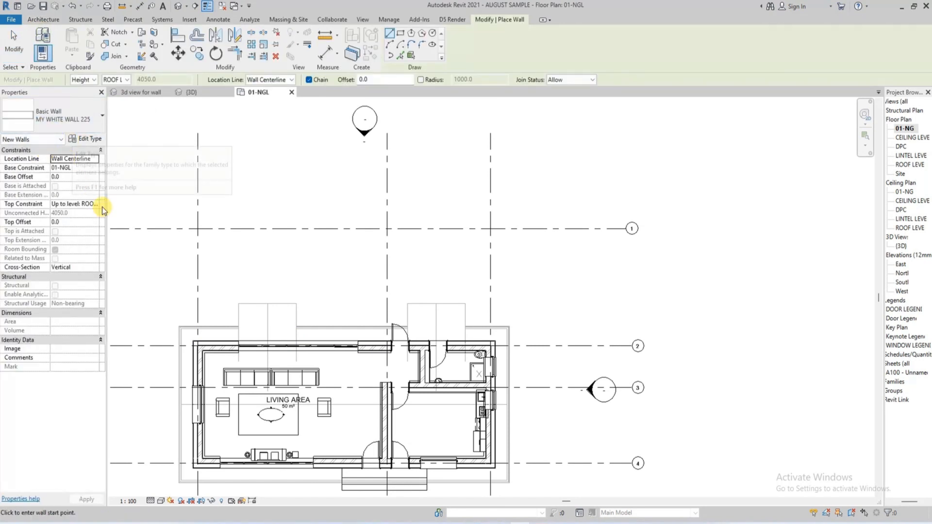
scroll(219, 324, up, 5)
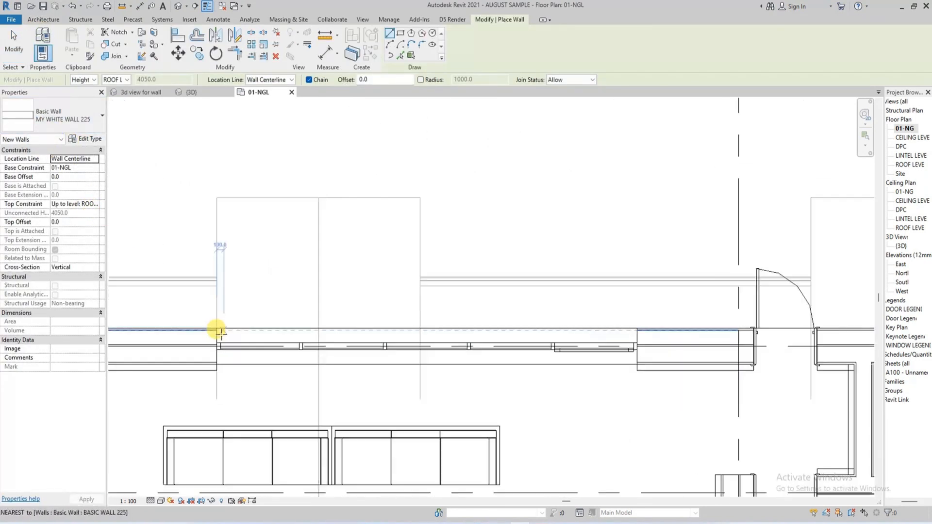
click(230, 327)
click(231, 241)
click(392, 241)
click(394, 268)
scroll(360, 327, down, 3)
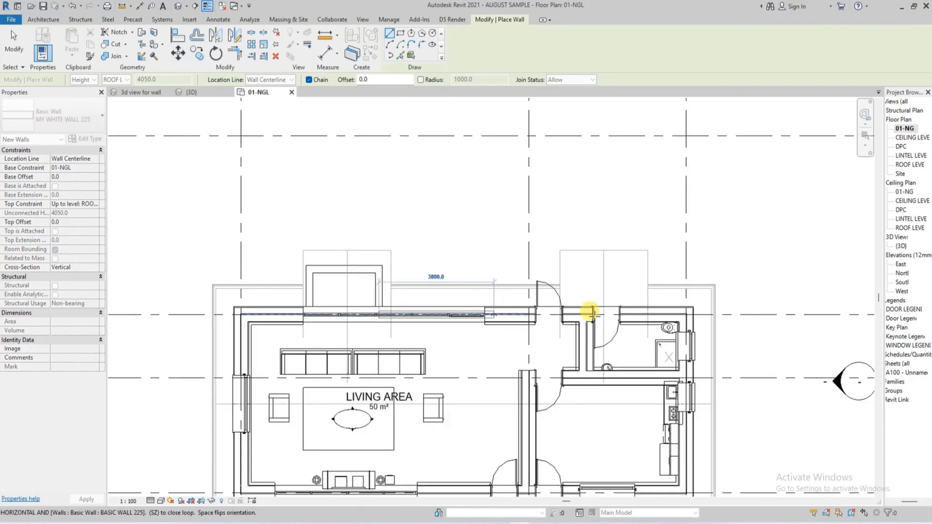
- Draw three matching walls under the second dormer outline beside the bathroom and end the Wall command
click(567, 302)
scroll(567, 302, up, 2)
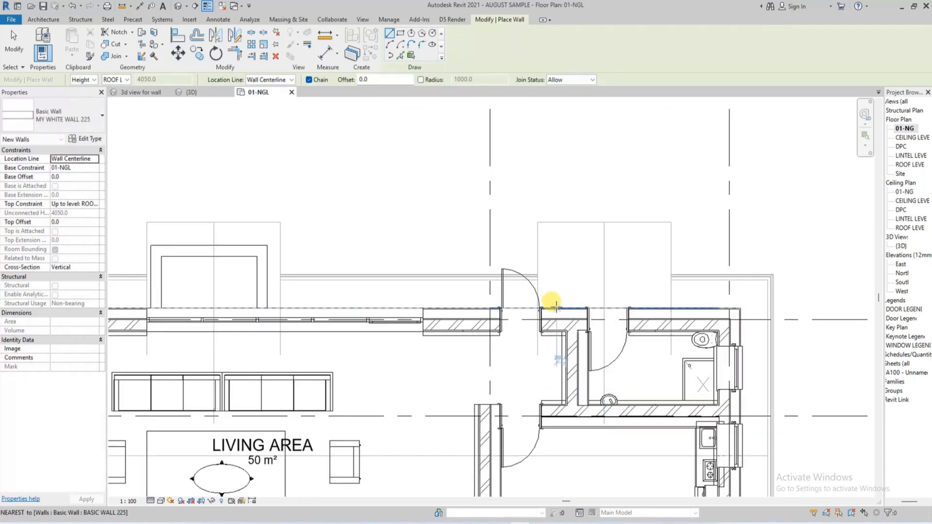
click(660, 250)
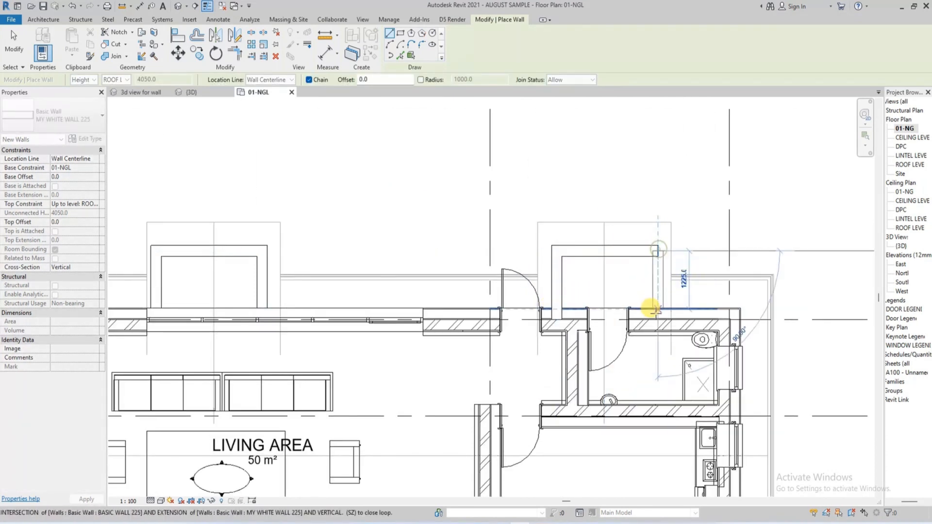
click(657, 314)
key(Escape)
key(Escape)
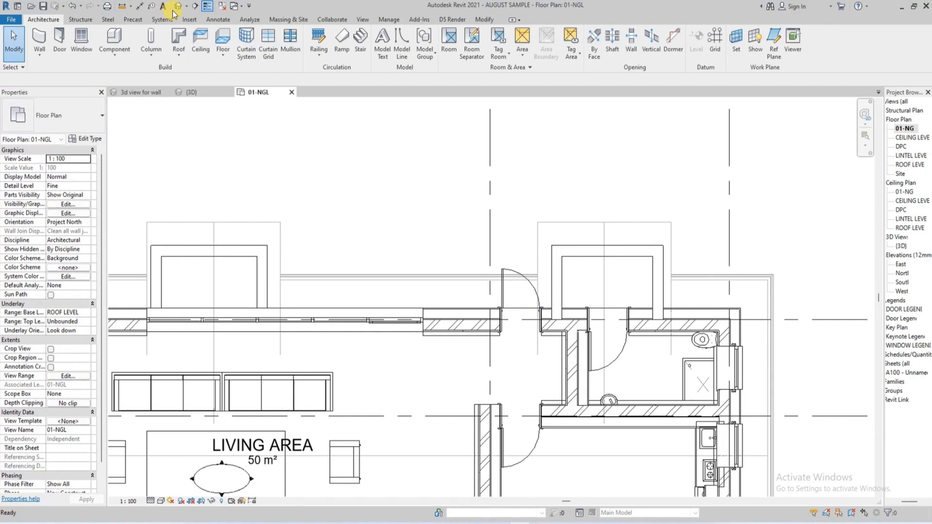
- In the 3D view, attach the tops of one side wall and the front wall by the doors to the dormer roof above
click(179, 5)
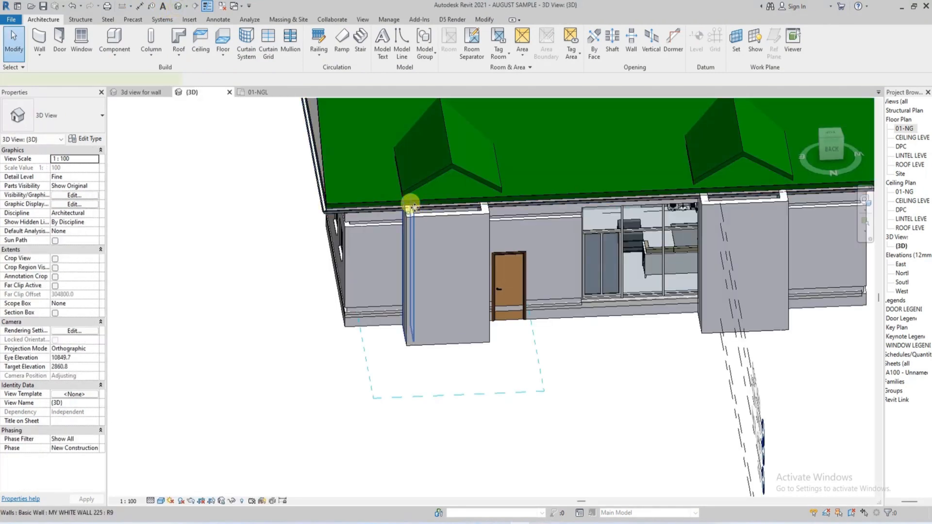
click(410, 206)
key(Escape)
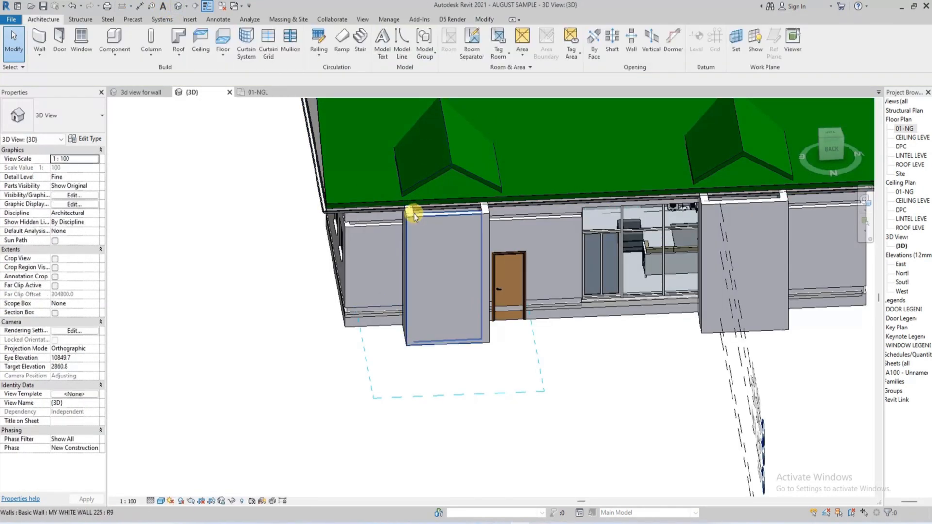
click(412, 208)
click(467, 53)
click(452, 161)
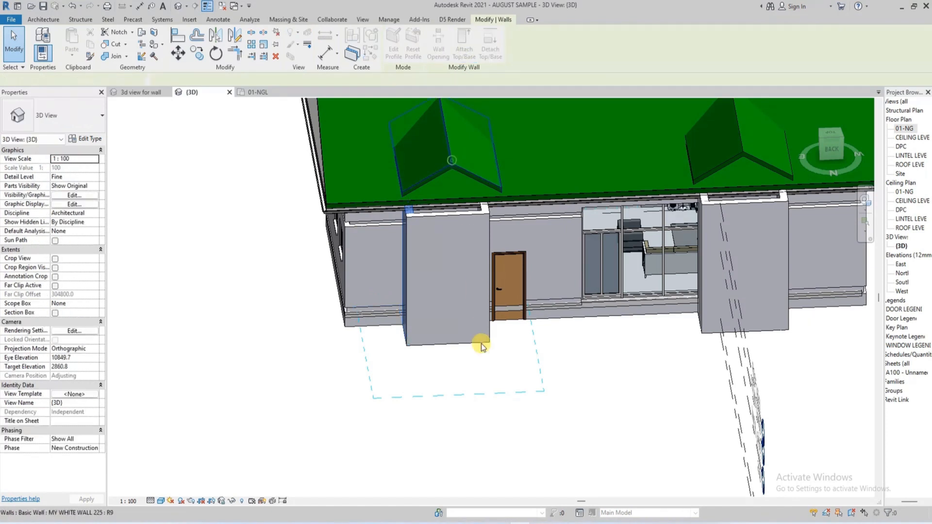
click(460, 56)
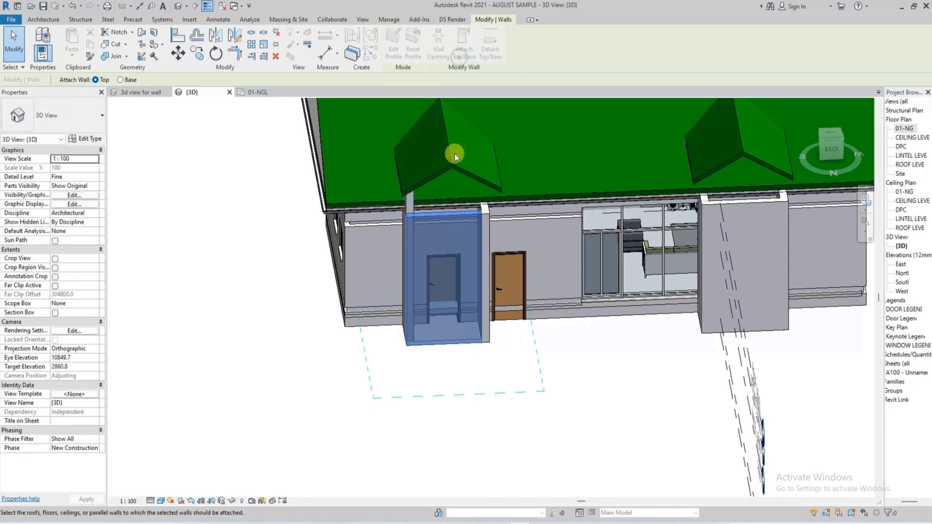
click(454, 154)
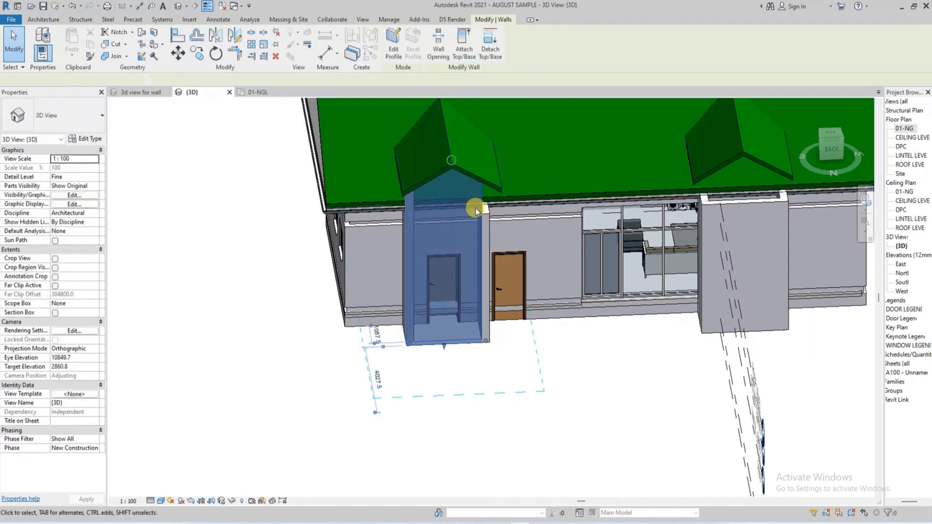
- Attach the top of the remaining side wall by the doors to the same dormer roof
click(528, 401)
click(464, 62)
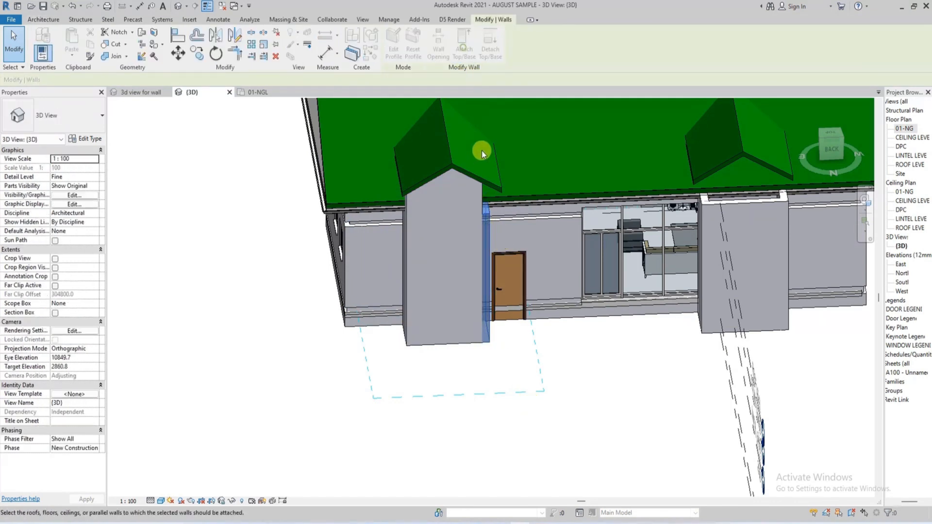
click(478, 178)
scroll(485, 190, down, 4)
middle_drag(619, 290, 489, 345)
click(516, 355)
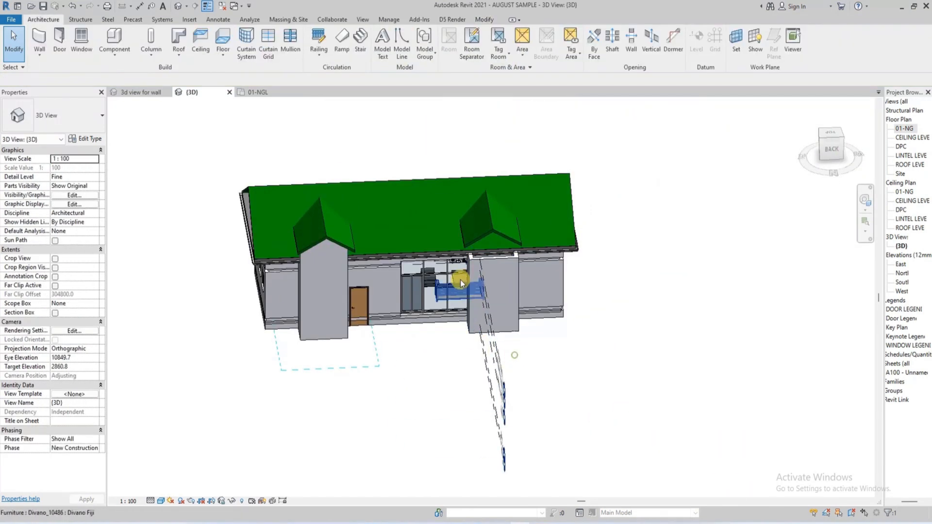
- Attach the tops of one side wall and the front wall at the large window to the other dormer roof
scroll(458, 266, up, 4)
scroll(476, 249, up, 2)
click(477, 246)
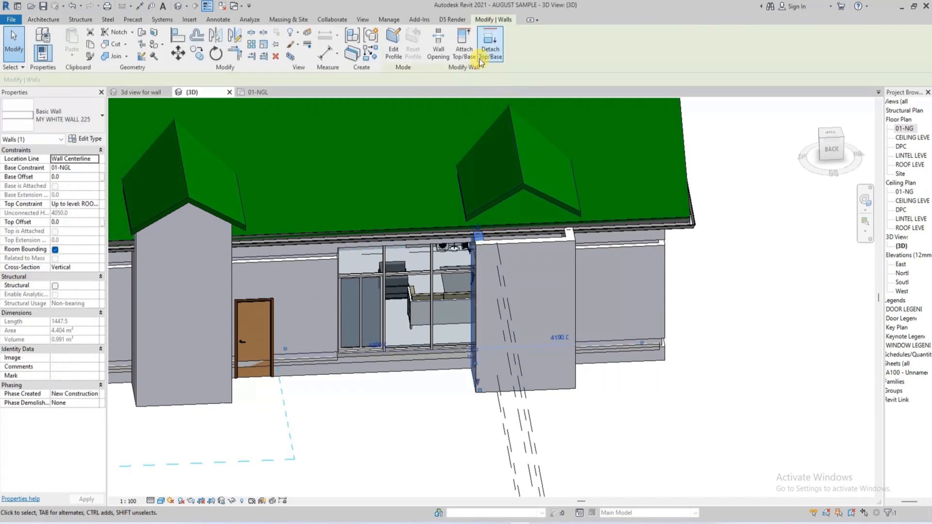
click(465, 53)
click(524, 236)
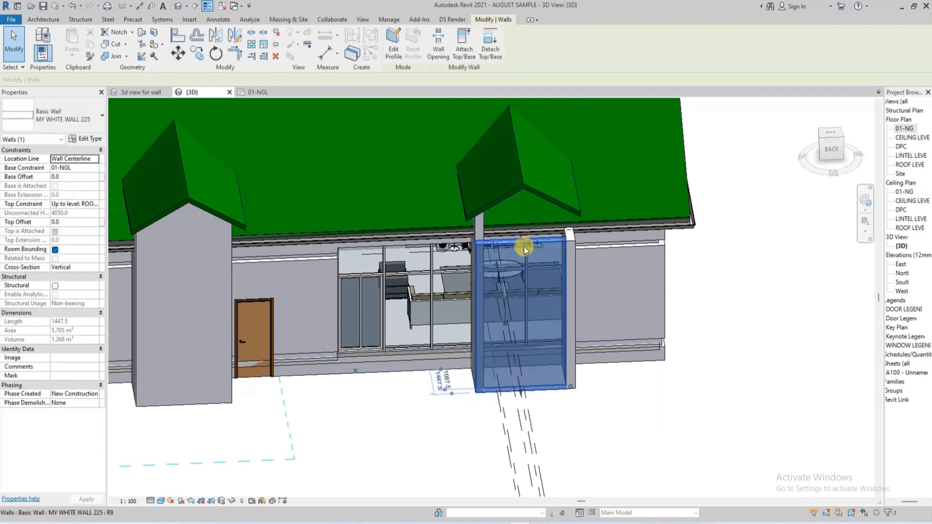
click(467, 54)
click(527, 197)
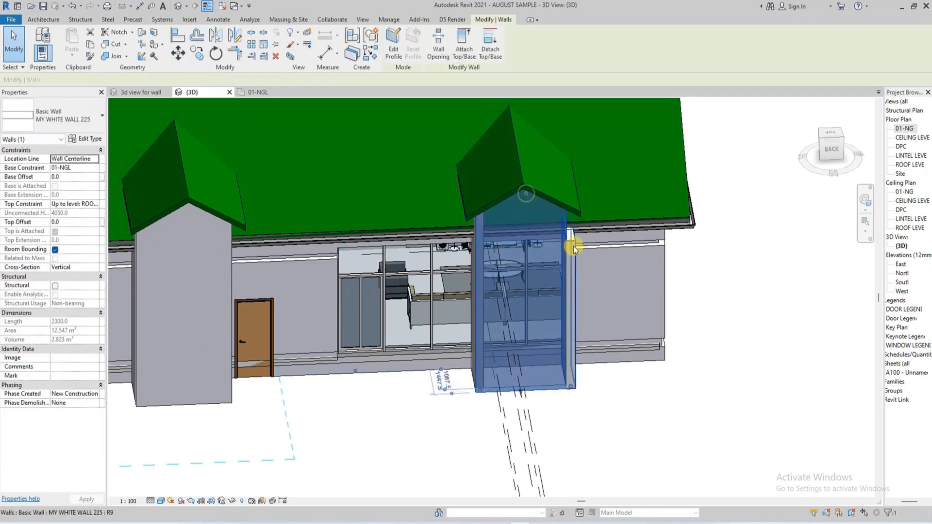
- Attach the top of the last side wall at the large window to its dormer roof
scroll(576, 238, up, 3)
click(571, 234)
click(464, 53)
scroll(556, 177, down, 3)
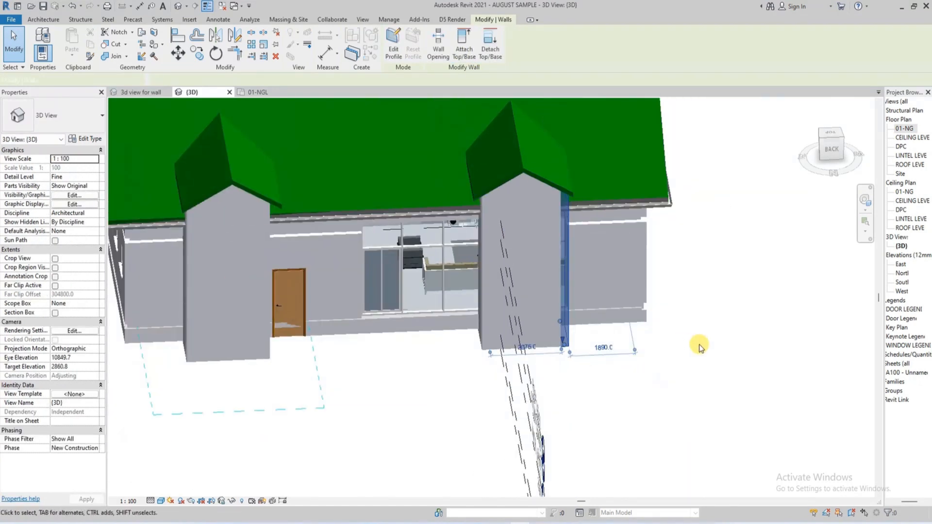
click(702, 344)
scroll(600, 427, down, 1)
- Check the reference image for the M shaped roof, and delete the main roof and both dormer roofs from the model
click(573, 523)
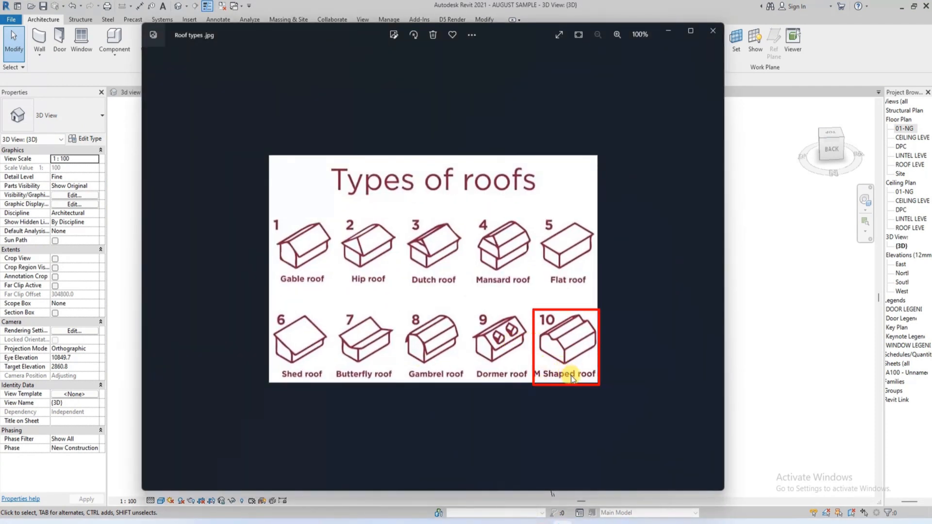
click(668, 28)
drag(831, 159, 167, 158)
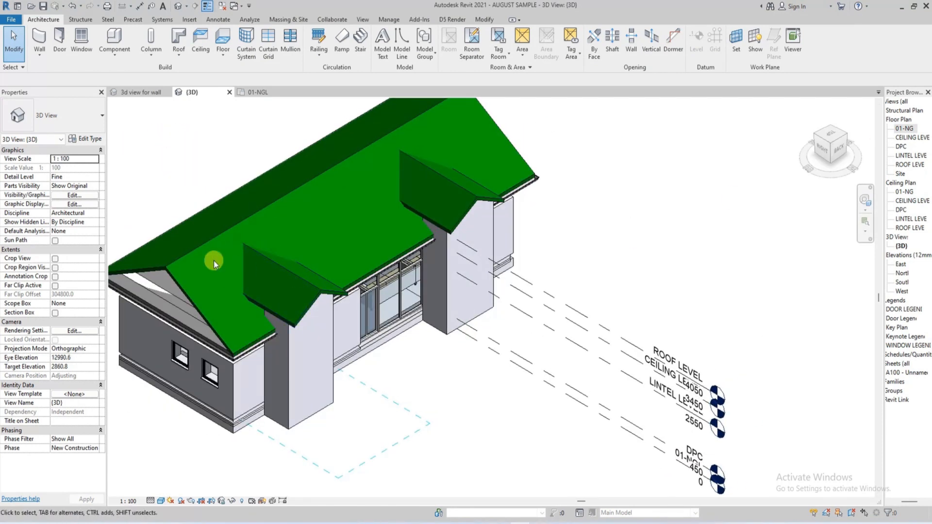
click(199, 245)
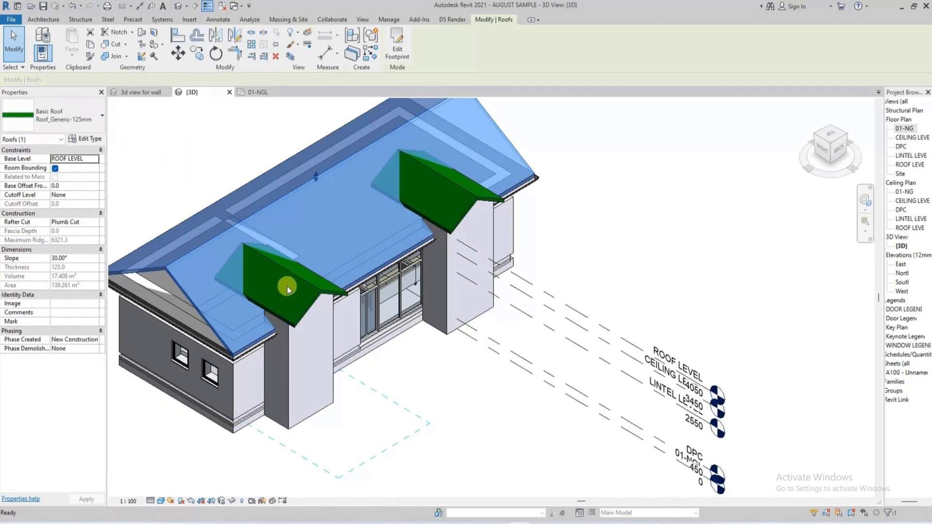
key(Delete)
click(267, 302)
key(Delete)
click(423, 206)
key(Delete)
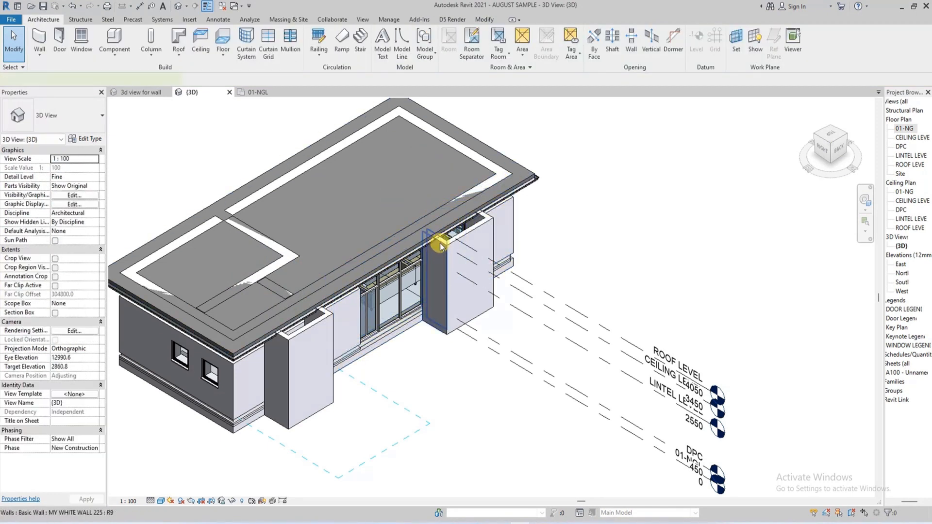
- Delete the front and side walls that were built under the two dormers
click(442, 227)
key(Delete)
click(490, 222)
key(Delete)
click(276, 330)
key(Delete)
click(299, 332)
key(Delete)
click(322, 315)
key(Delete)
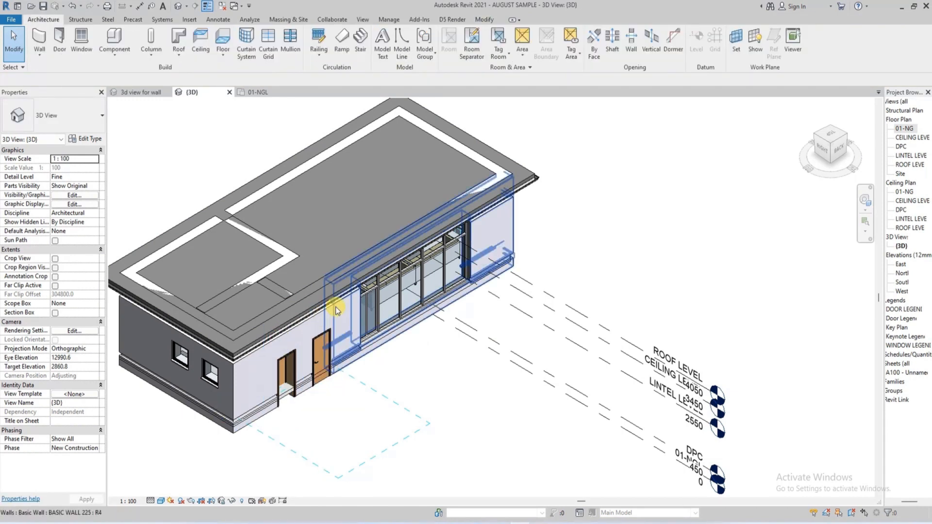
- Start a roof by extrusion on the plane of the end wall with two small windows, using ROOF LEVEL and offset 0.0
scroll(336, 307, down, 3)
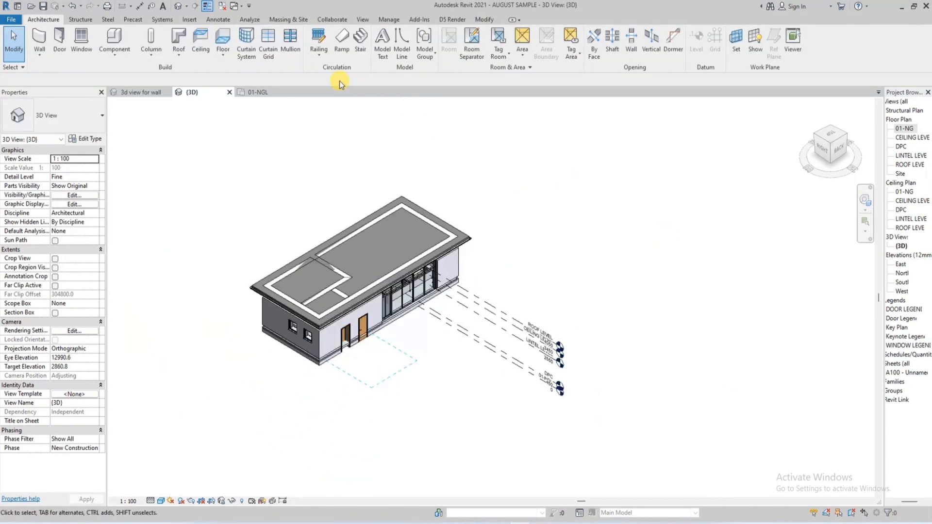
click(181, 56)
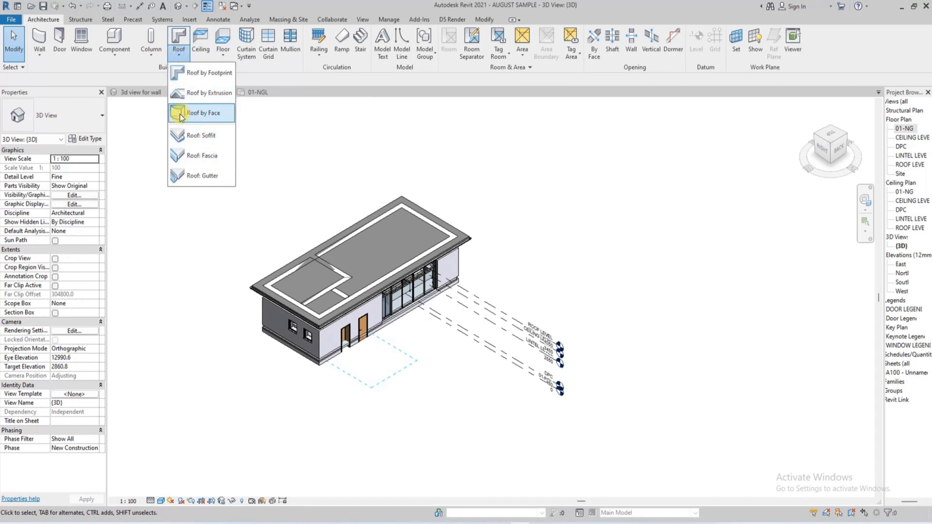
click(214, 93)
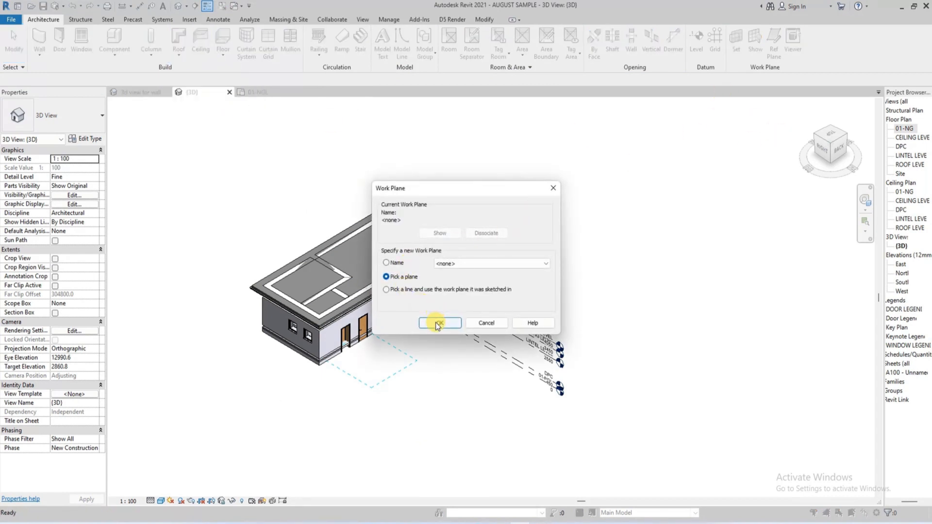
click(438, 324)
click(266, 308)
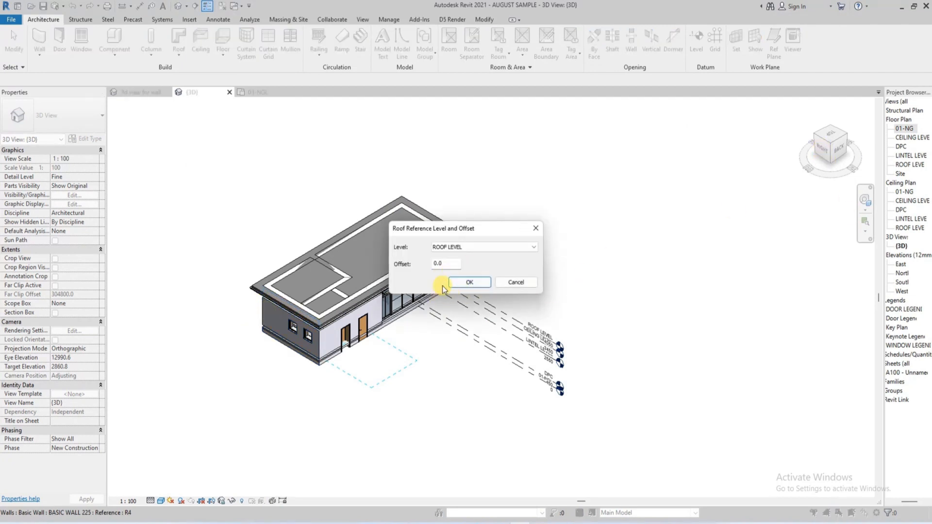
click(467, 284)
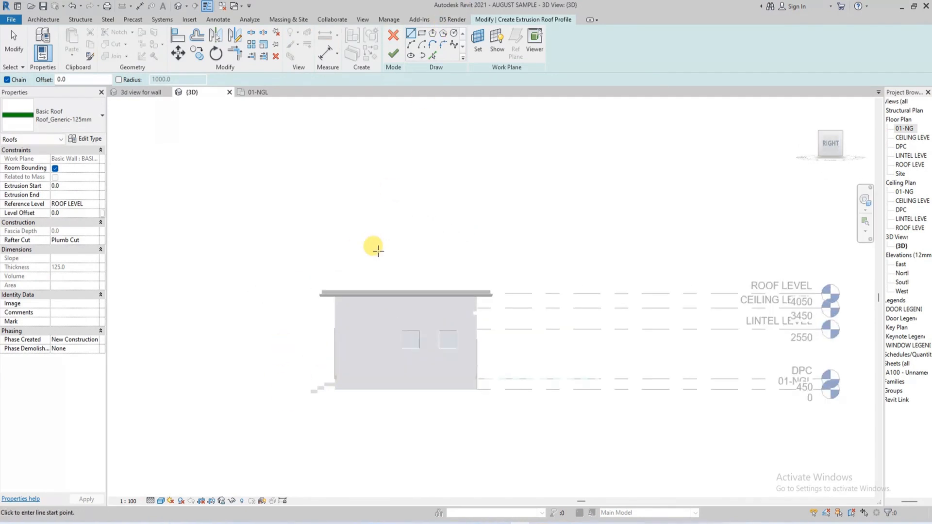
- Check the M shaped roof in the reference image, and sketch a 45° line about 3100 mm long up from the roof slab's edge
click(561, 523)
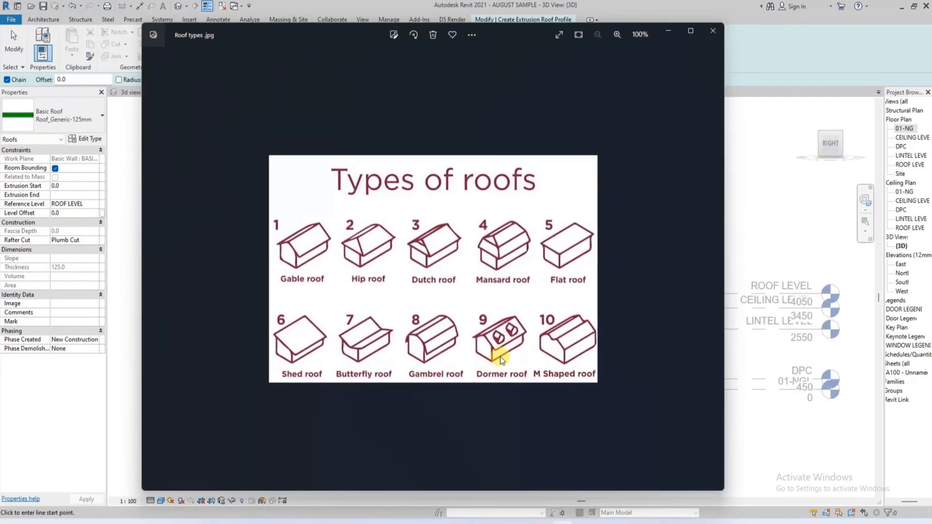
click(668, 30)
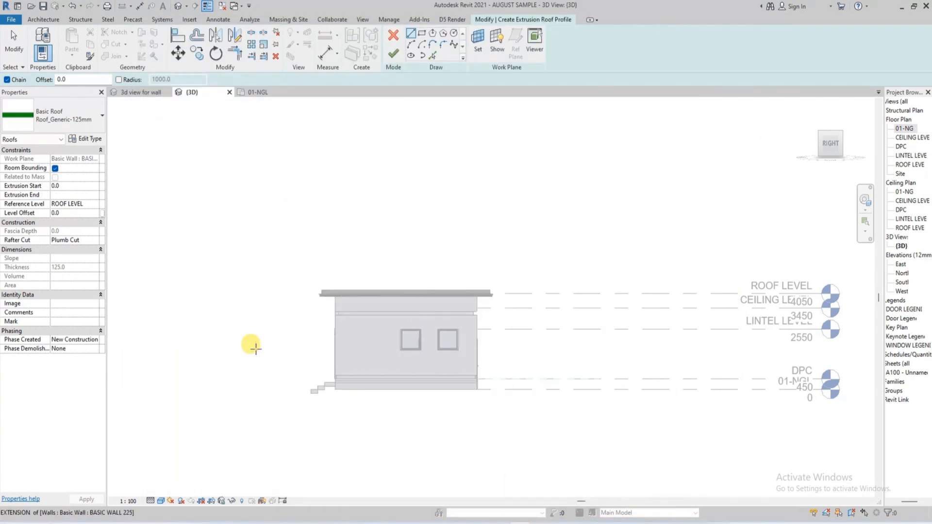
click(352, 271)
scroll(352, 271, down, 2)
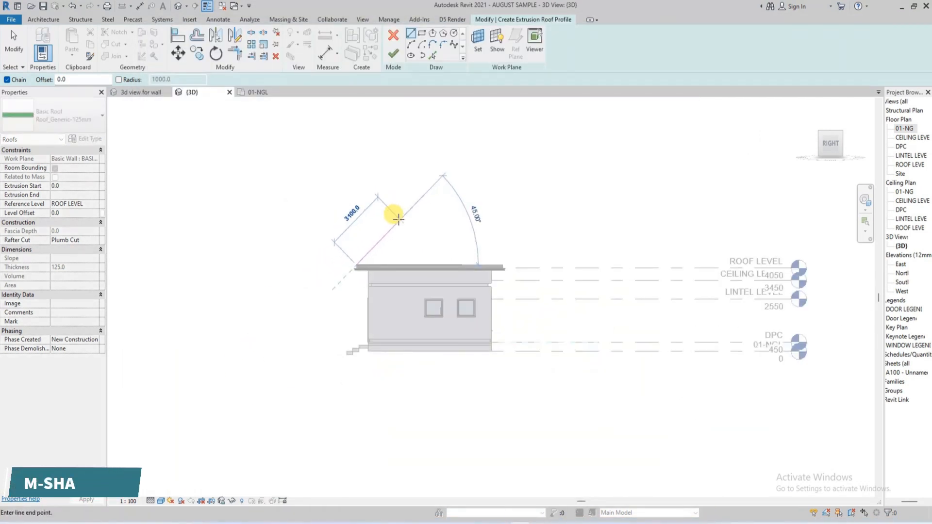
click(398, 220)
key(Escape)
scroll(360, 262, up, 3)
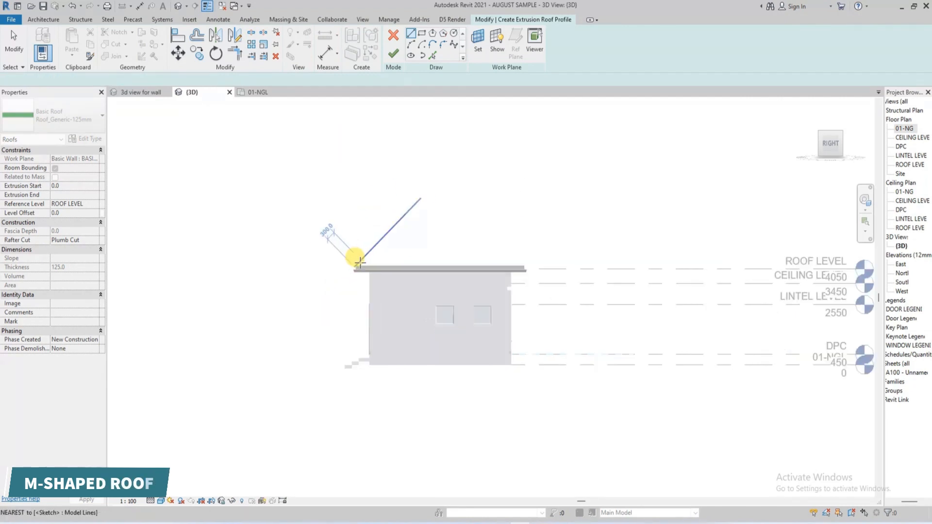
- Sketch a horizontal helper line from the slab's edge to its midpoint, and a second sloped line from there crossing the first slope
scroll(360, 263, up, 2)
click(360, 262)
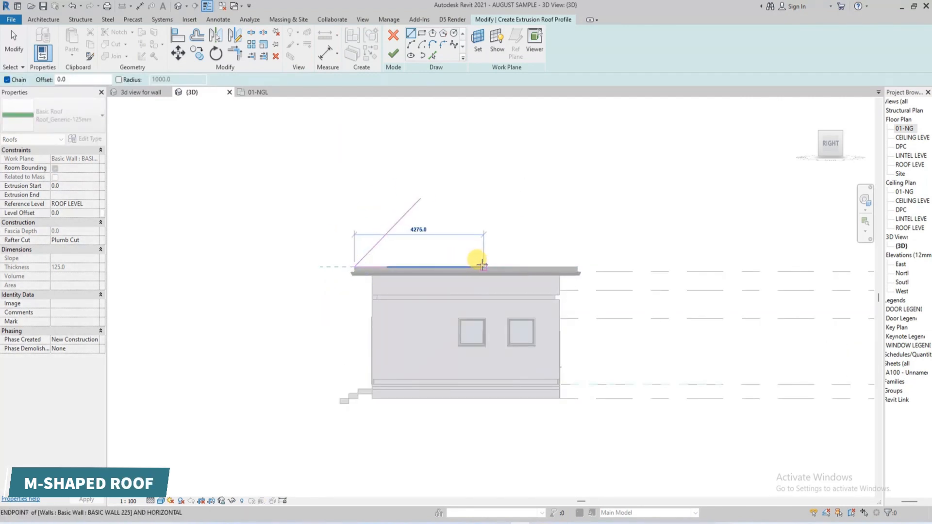
click(466, 267)
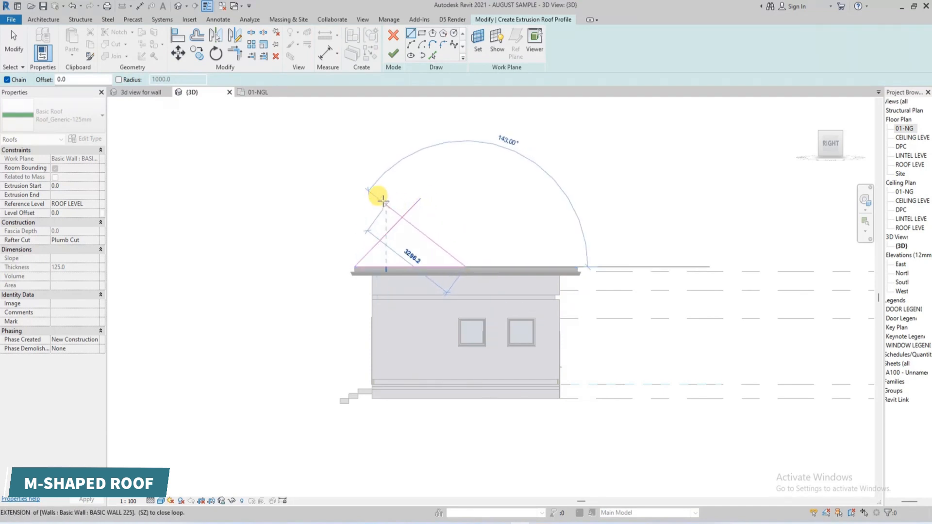
click(387, 185)
key(Escape)
key(Escape)
- Mirror the two sloped lines about a vertical axis drawn through the midpoint of the roof slab
scroll(439, 216, up, 2)
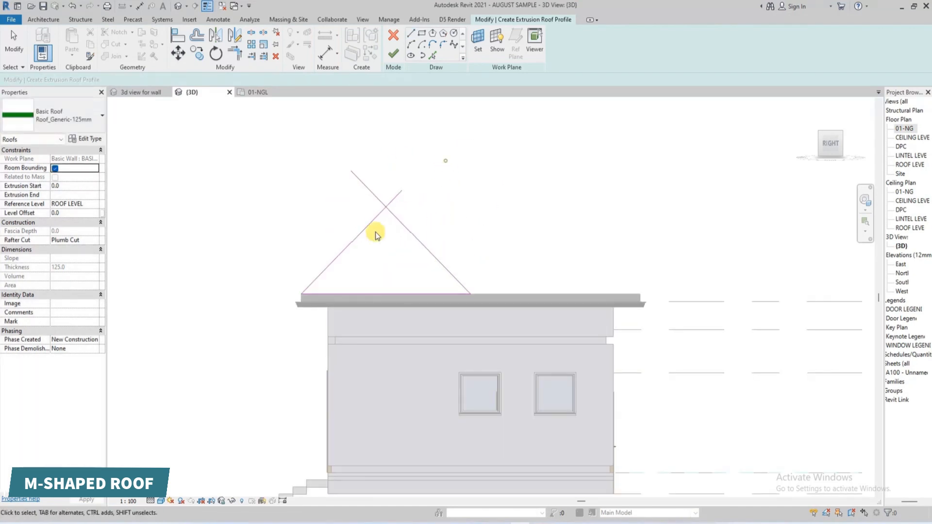
drag(462, 146, 342, 240)
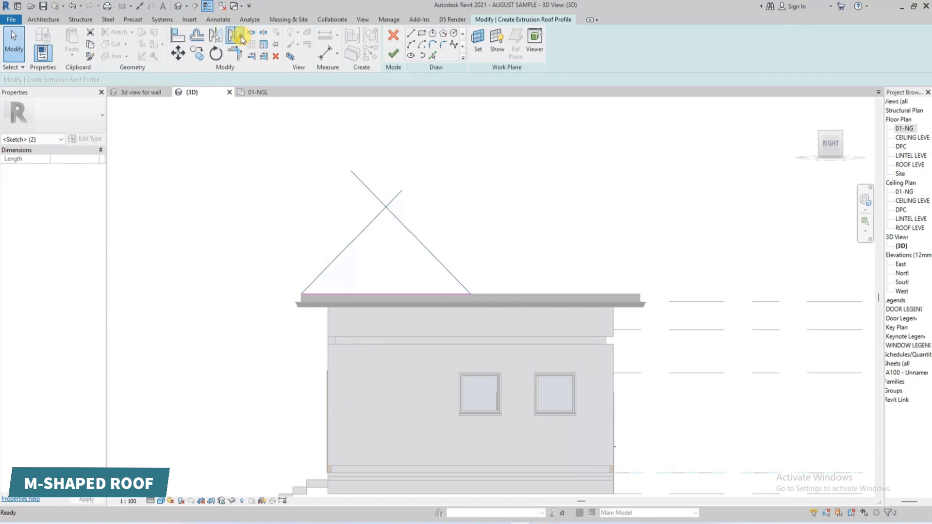
click(235, 35)
click(471, 292)
click(474, 319)
- Delete the horizontal helper line along the top of the roof slab
click(439, 290)
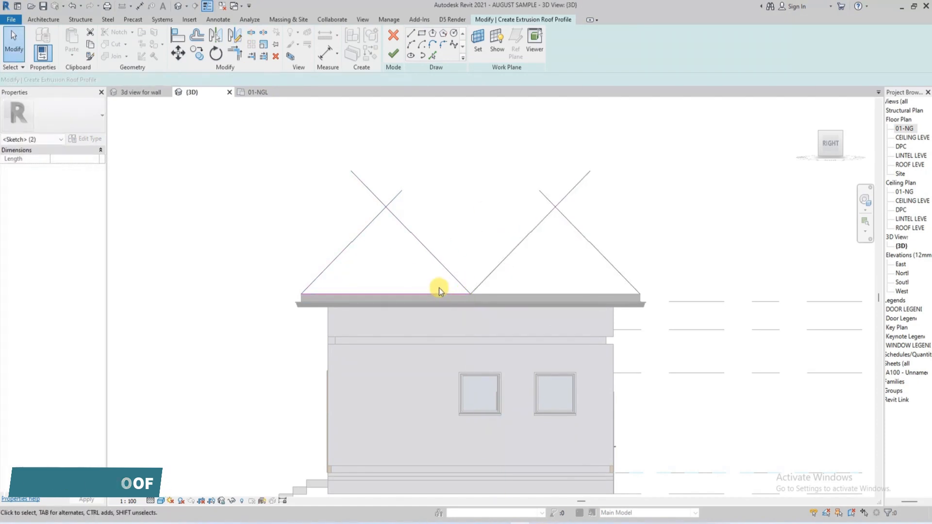
click(440, 292)
key(Delete)
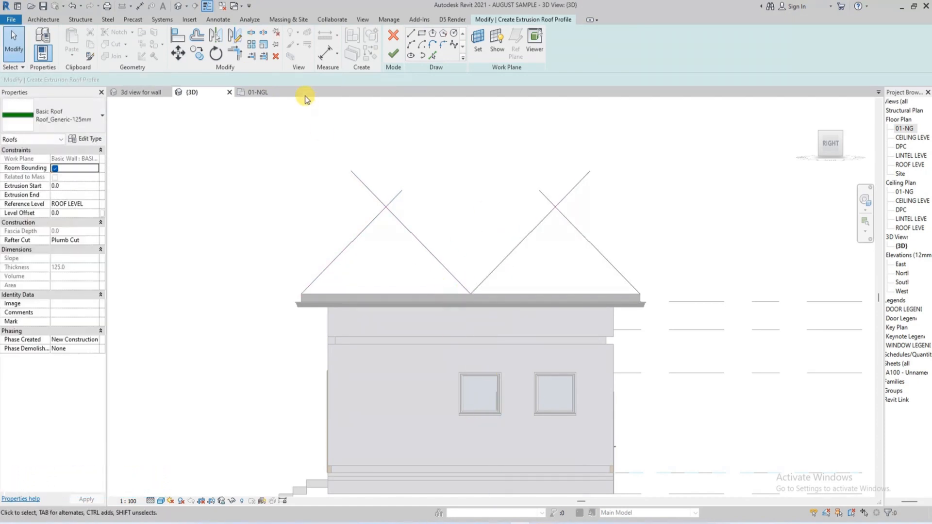
- Trim both pairs of crossing sloped lines to corners at the two peaks, and finish the extrusion roof profile
click(235, 54)
click(364, 229)
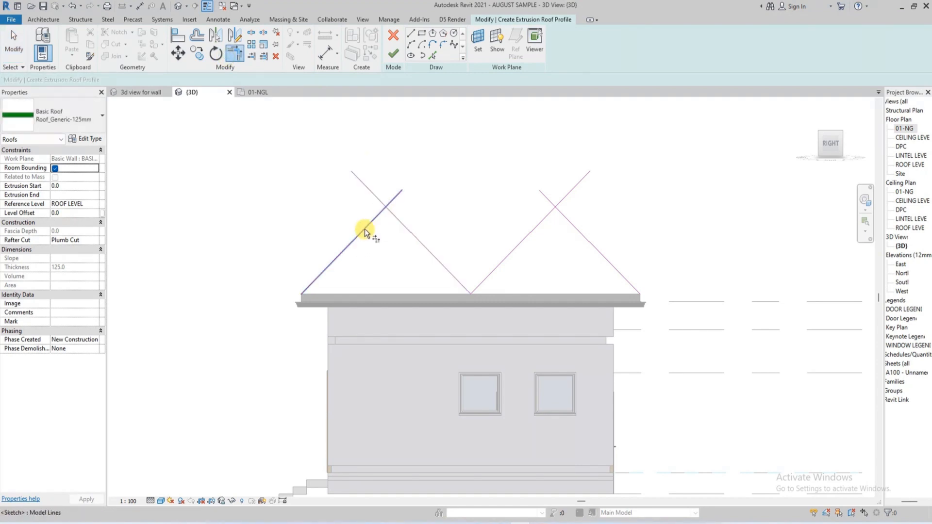
click(394, 228)
click(532, 231)
click(564, 214)
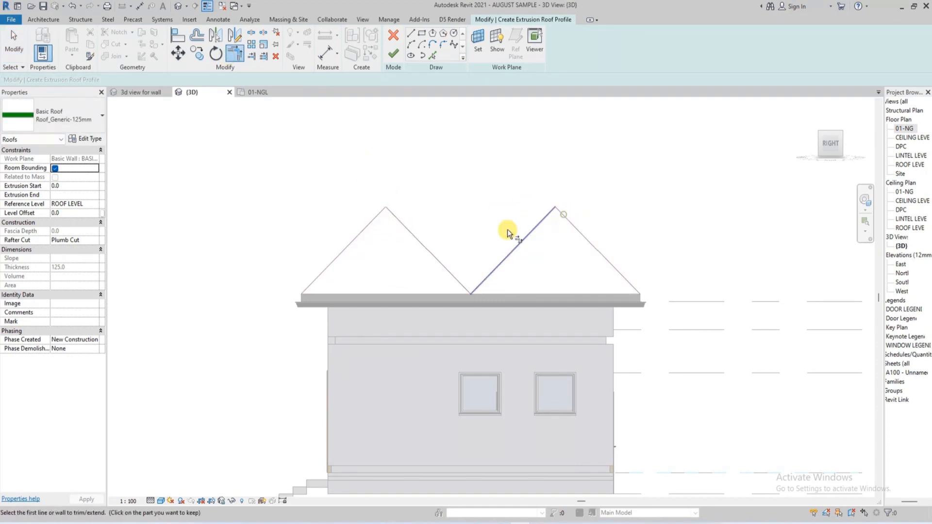
click(393, 54)
- Attach the top of the end wall with two small windows to the M shaped roof
scroll(550, 209, down, 3)
mouse_move(822, 153)
mouse_down()
mouse_move(728, 206)
mouse_move(863, 162)
mouse_move(154, 173)
mouse_move(716, 202)
mouse_move(717, 150)
mouse_move(437, 344)
mouse_up()
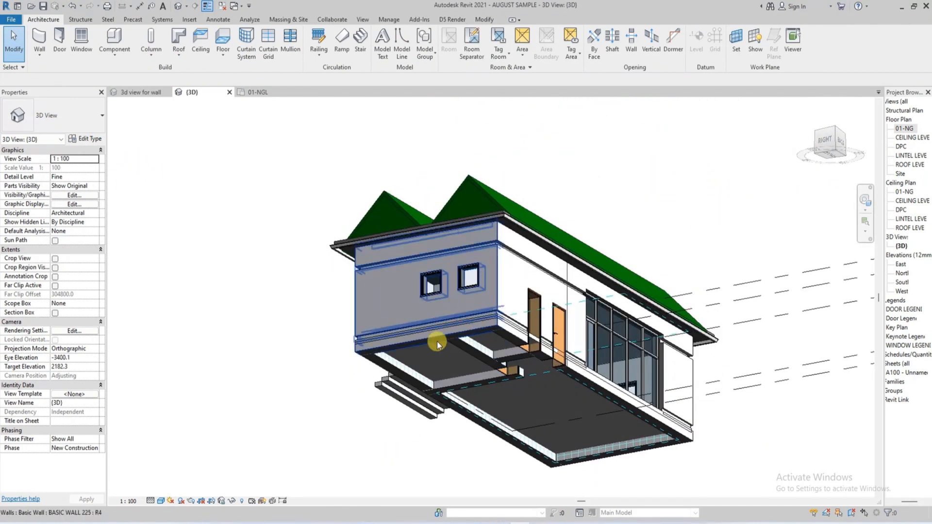
click(424, 338)
click(464, 59)
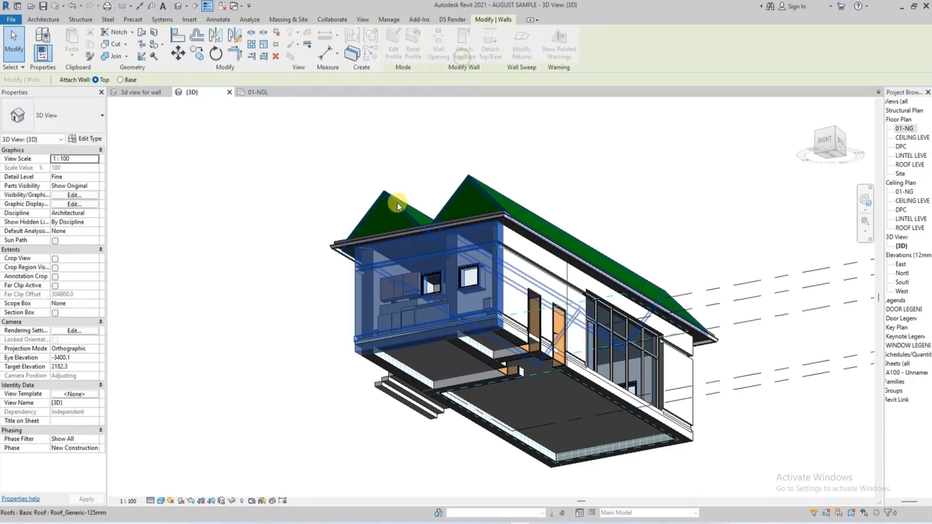
click(390, 207)
click(587, 192)
- Attach the top of the opposite end wall, the one with a single window, to the M shaped roof
drag(831, 150, 547, 137)
middle_drag(821, 337, 233, 422)
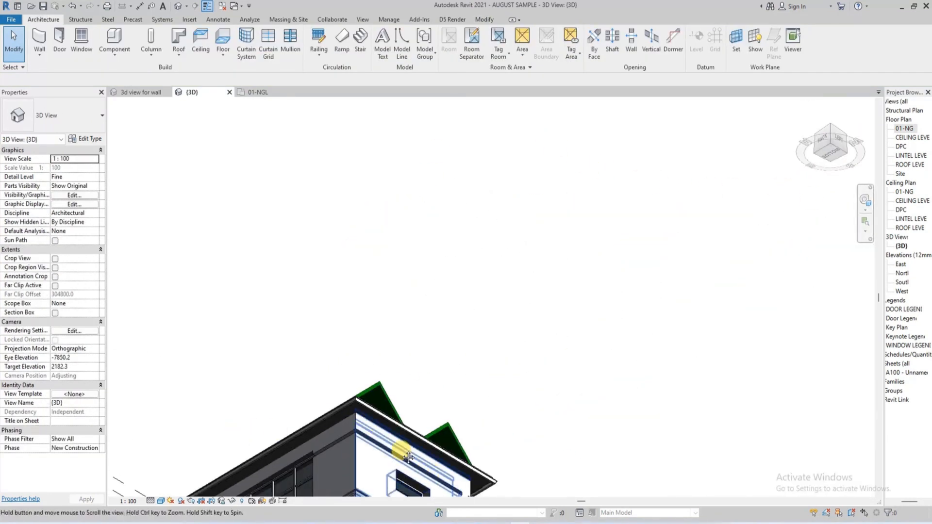
click(351, 399)
click(462, 53)
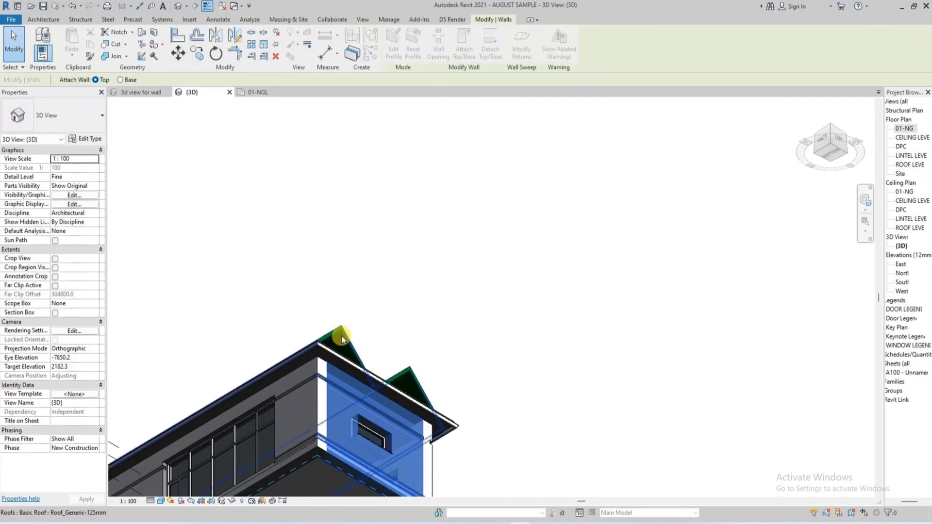
click(349, 336)
click(425, 282)
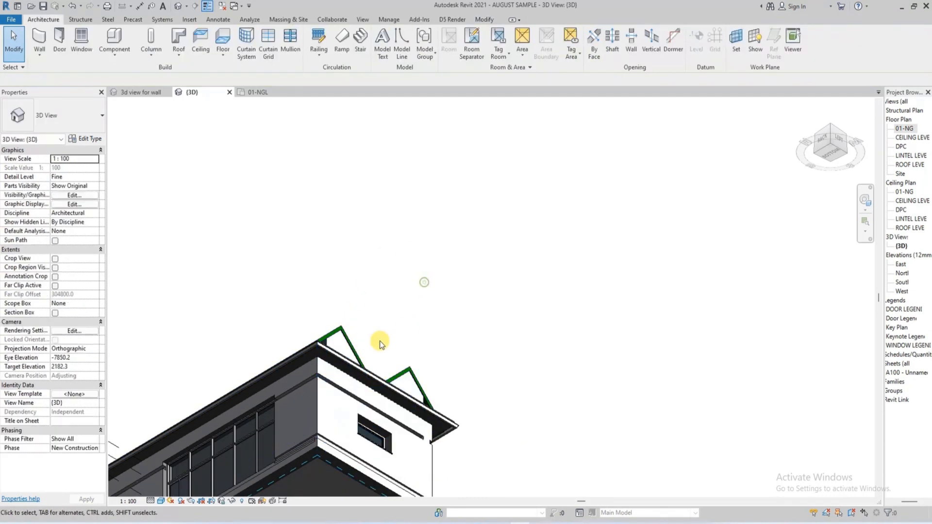
scroll(344, 355, down, 2)
scroll(508, 342, down, 2)
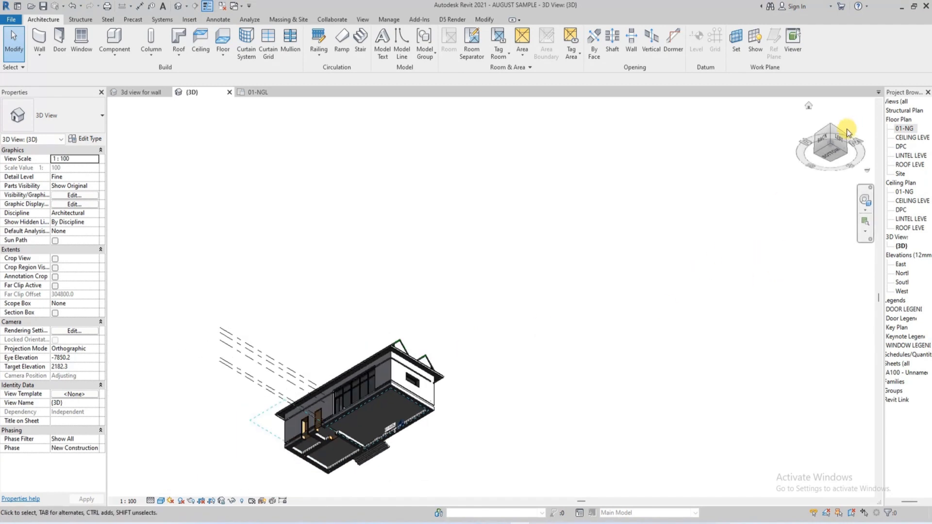
mouse_move(836, 140)
mouse_down()
mouse_move(870, 214)
mouse_move(864, 262)
mouse_up()
shift+middle_drag(171, 236, 348, 203)
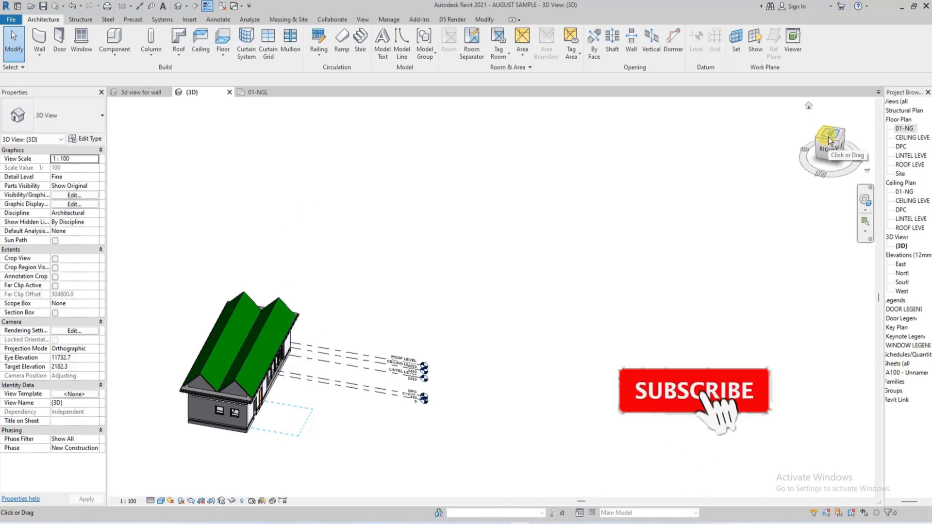